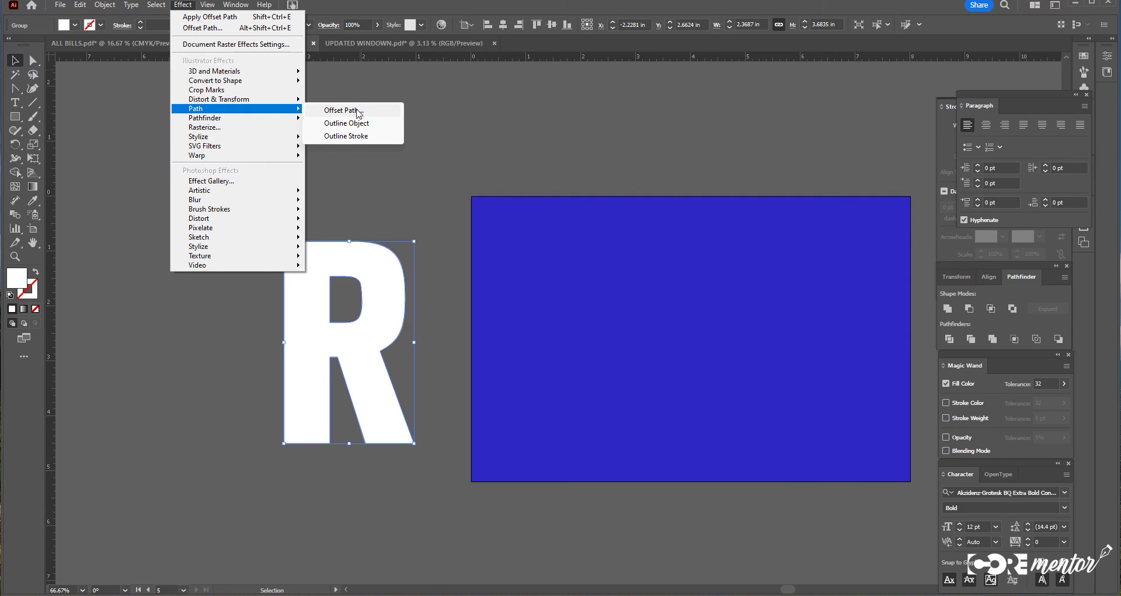
Try a different position for the blue rectangle and undo the move, keeping the rectangle selected
click(397, 188)
drag(607, 302, 405, 210)
drag(445, 263, 643, 328)
key(ctrl+z)
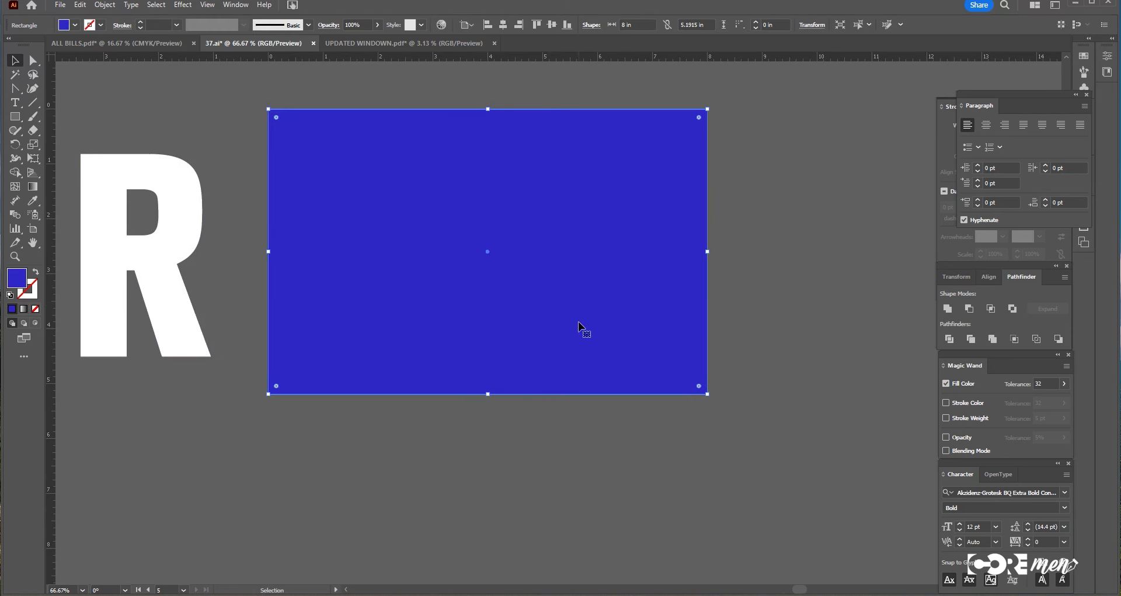
Preview the Offset Path effect on the blue rectangle with an offset of 0.5 in
click(183, 5)
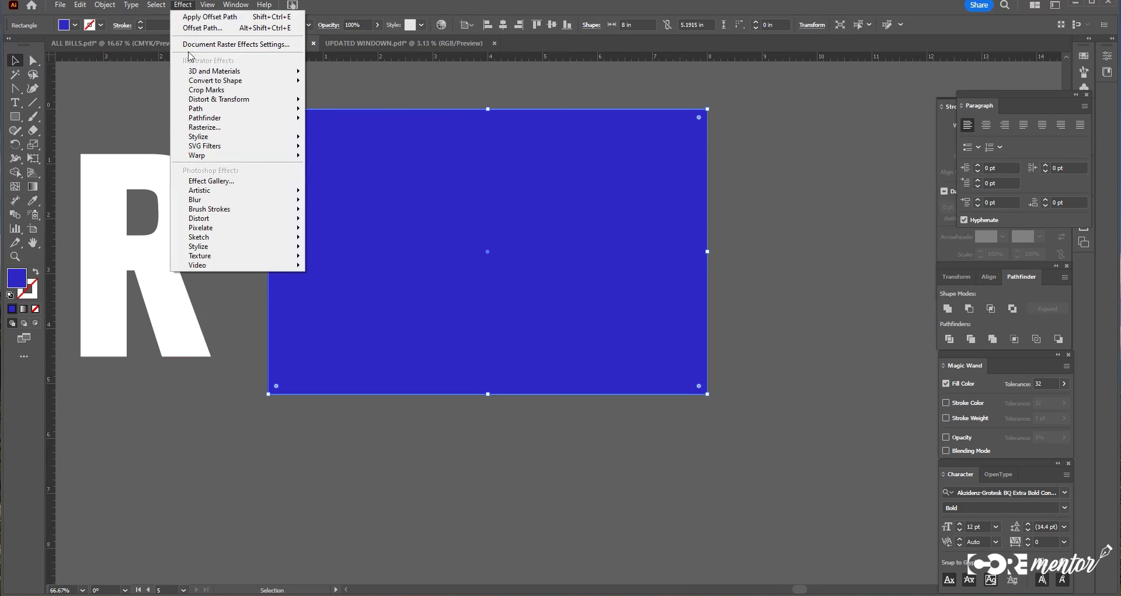
mouse_move(202, 109)
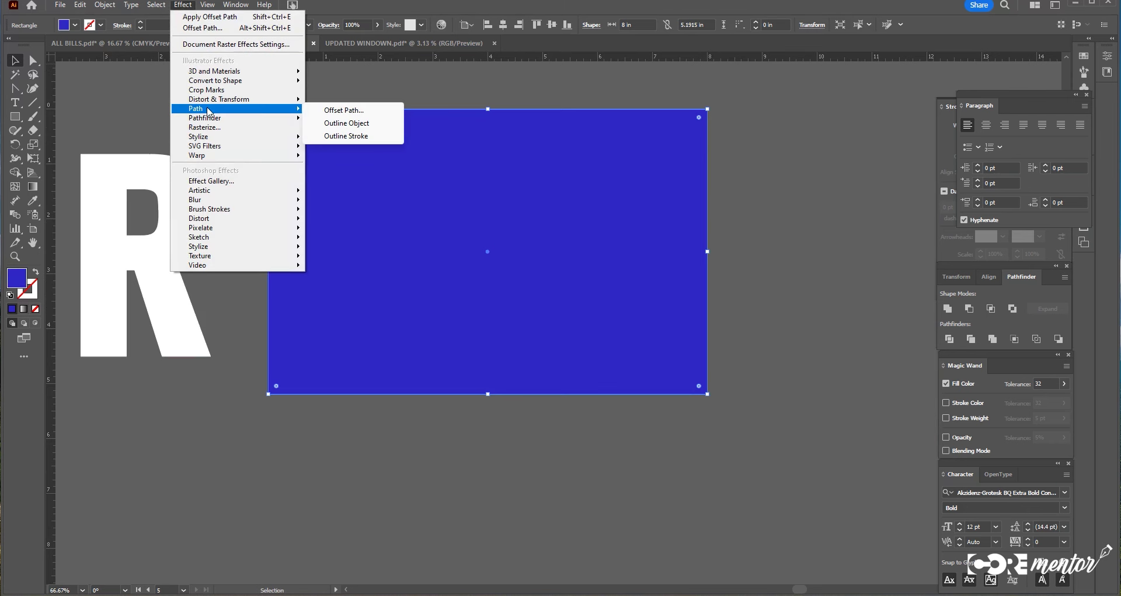
click(341, 108)
drag(736, 127, 831, 110)
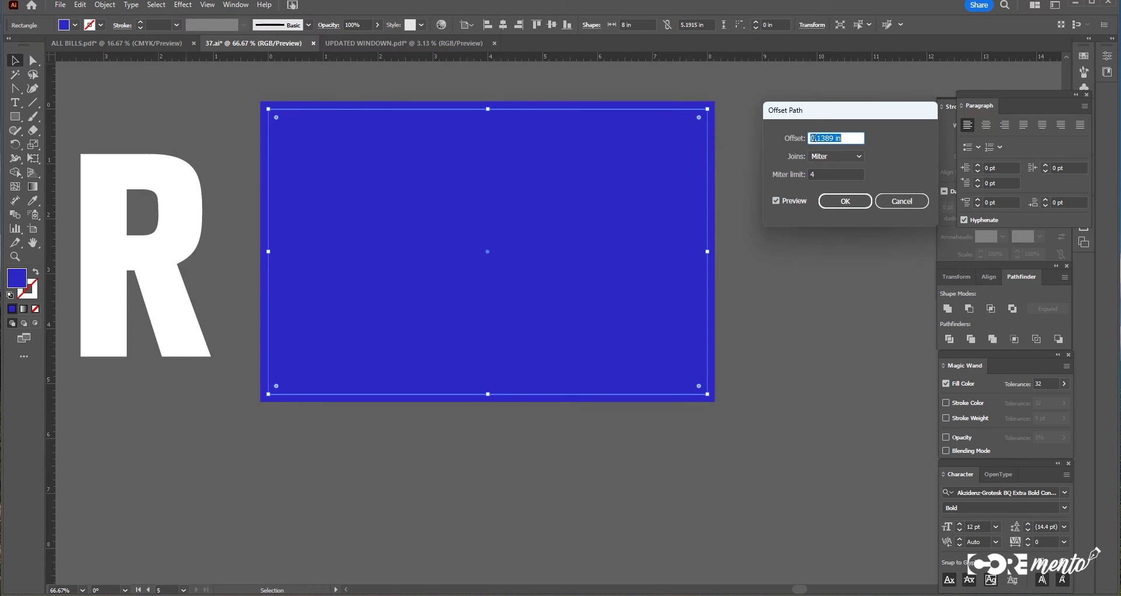
text(0.5)
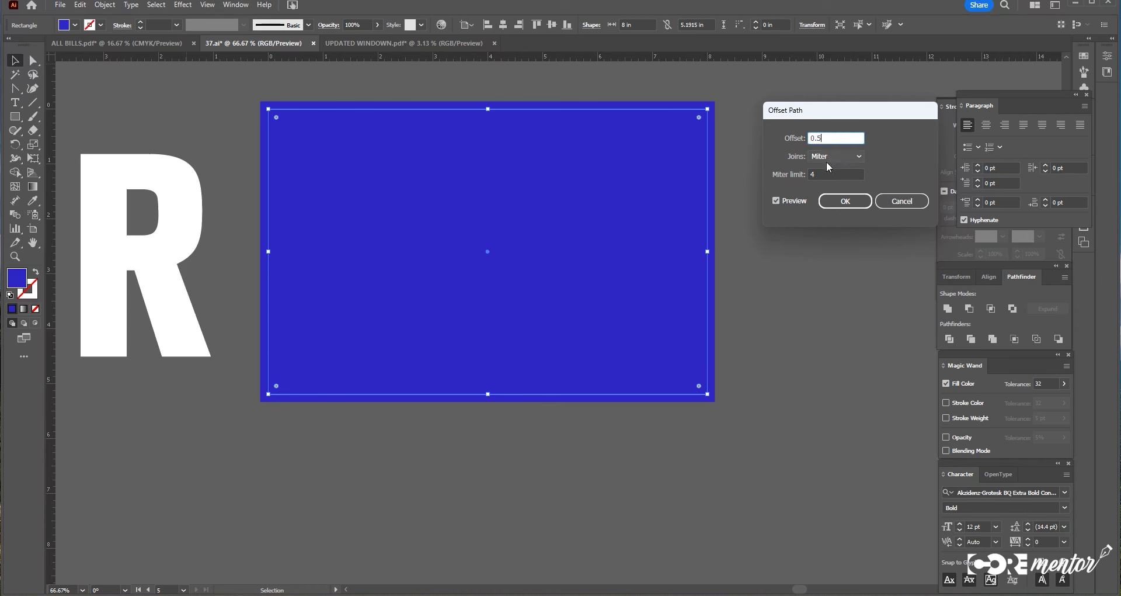
click(777, 201)
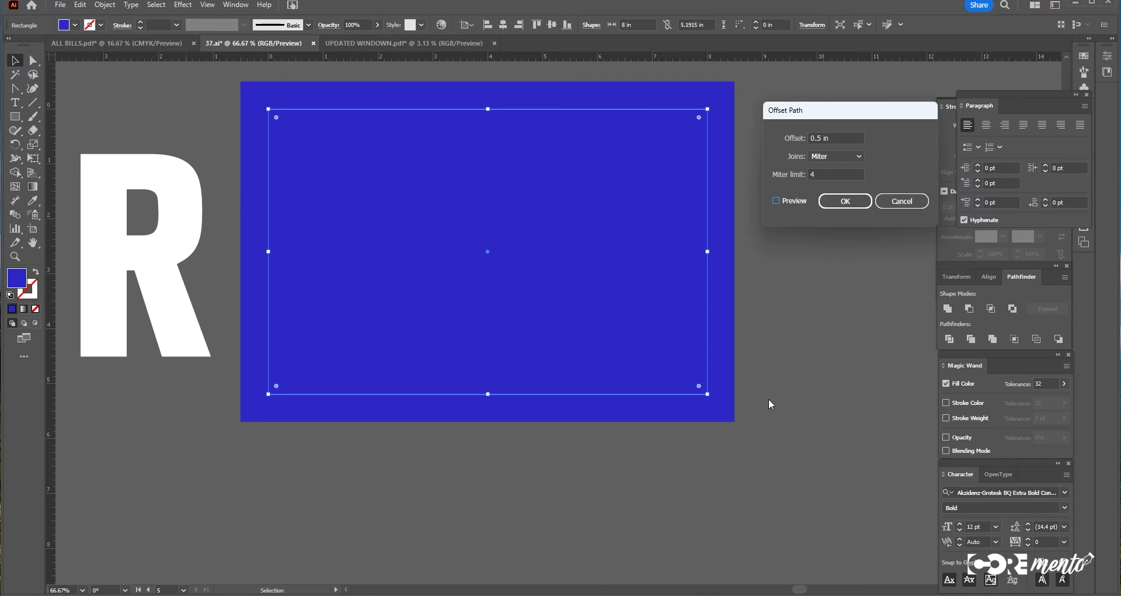
Preview the rectangle's path offset at 0.2 in and at -0.2 in, and discard the effect
drag(816, 140, 826, 142)
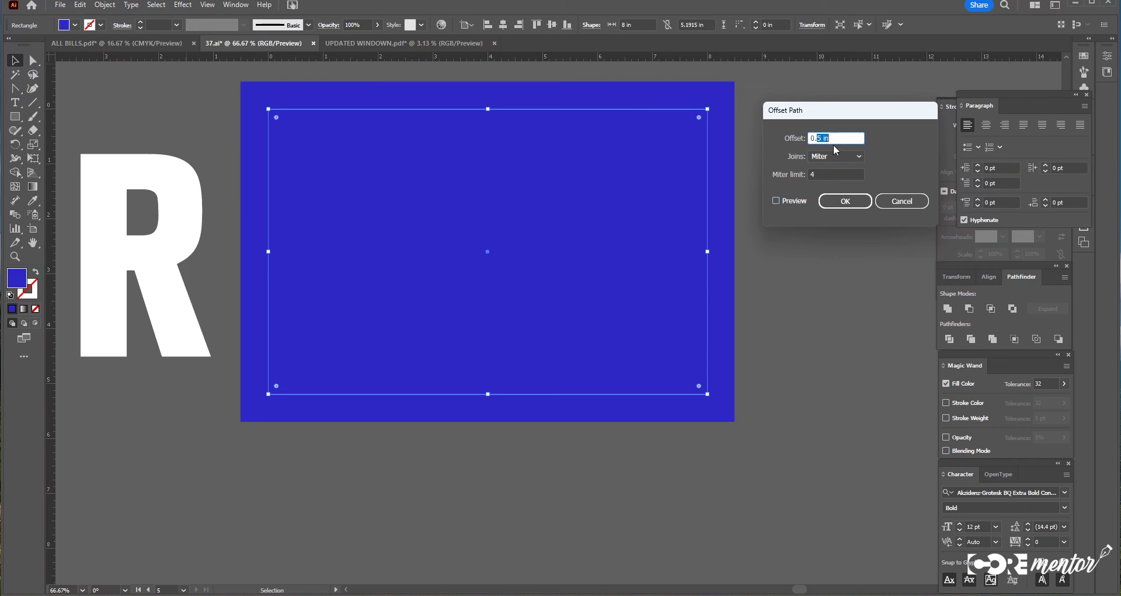
text(2)
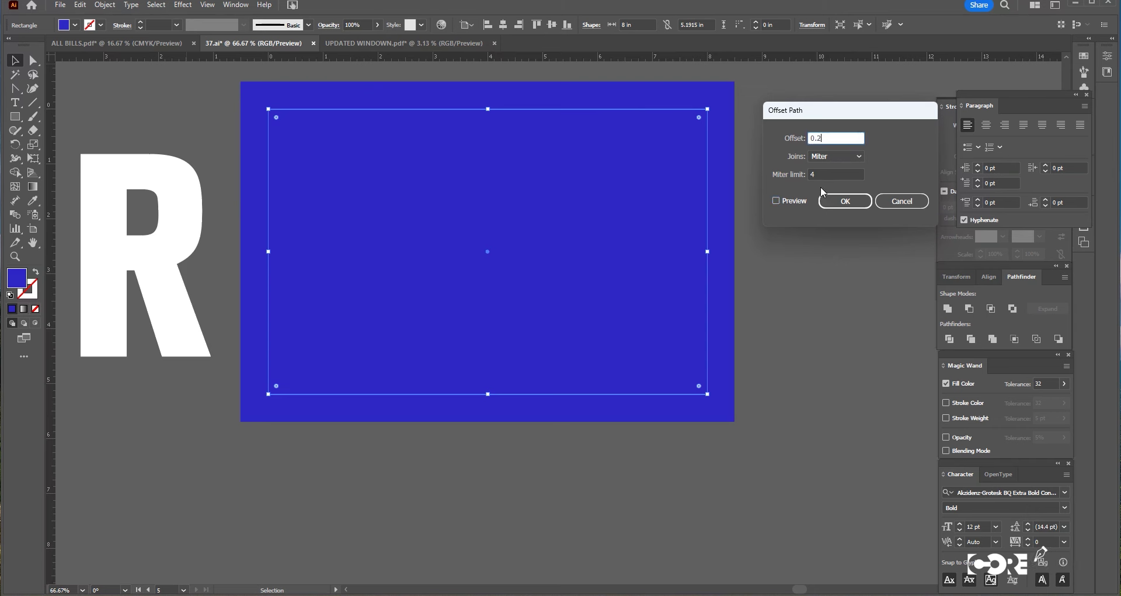
click(781, 202)
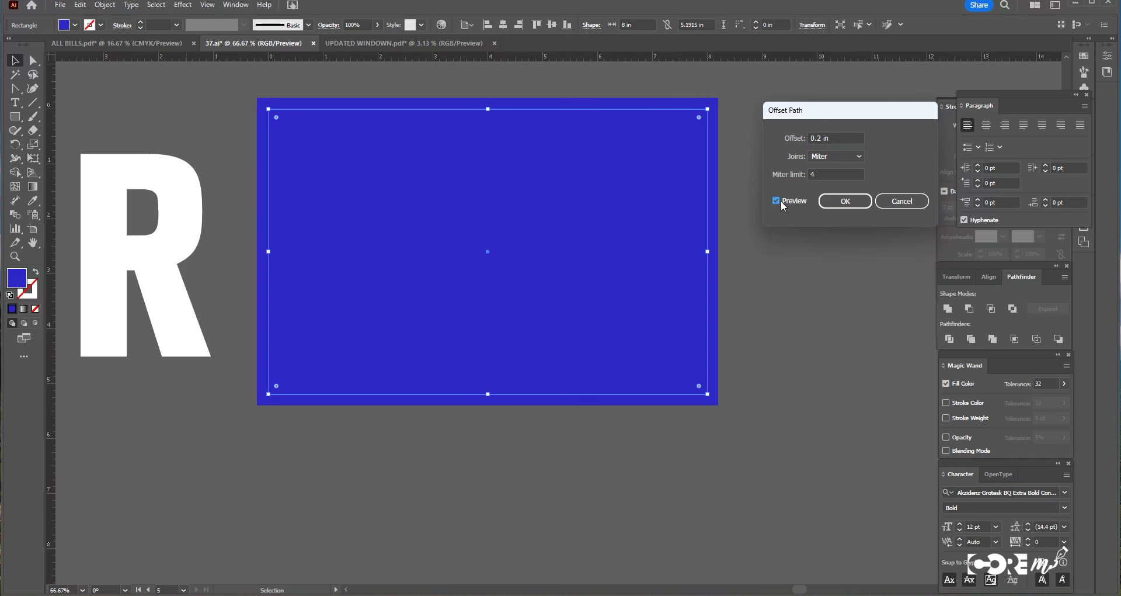
click(811, 138)
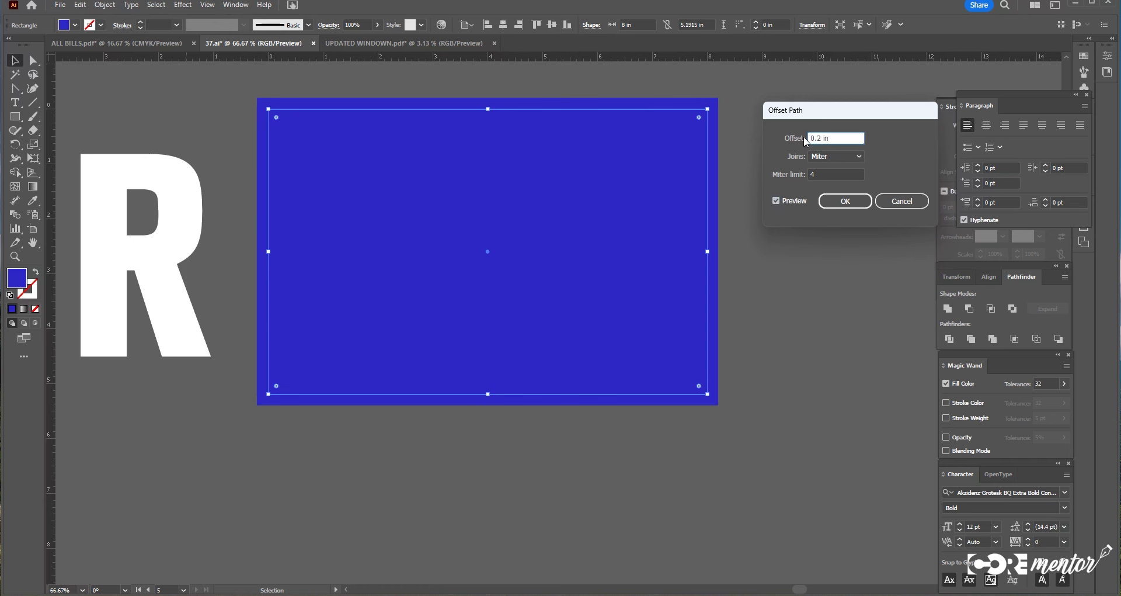
text(-)
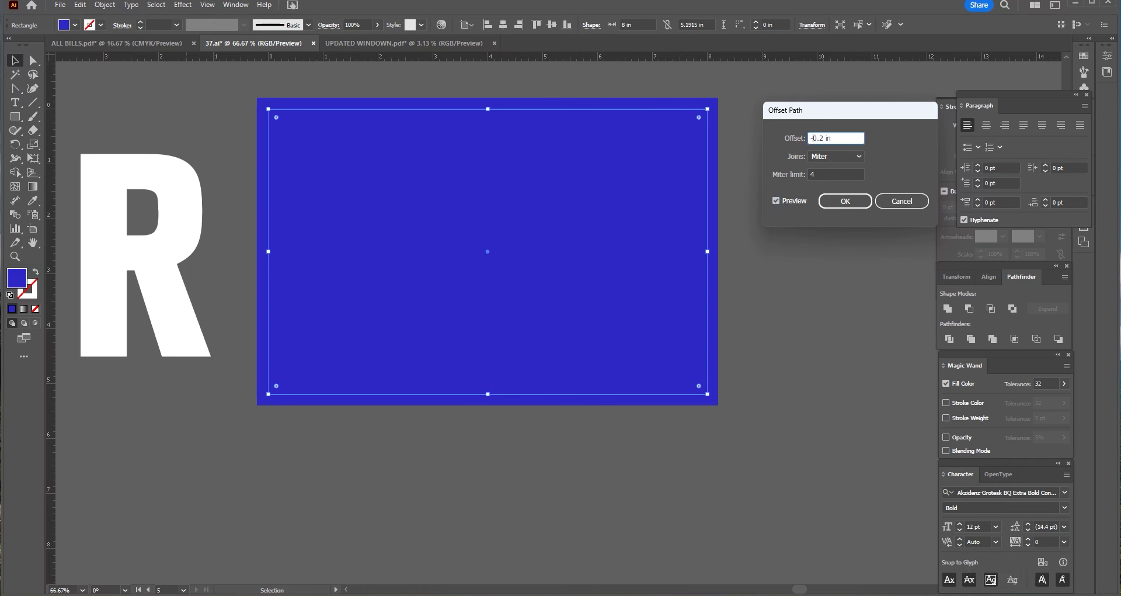
click(777, 201)
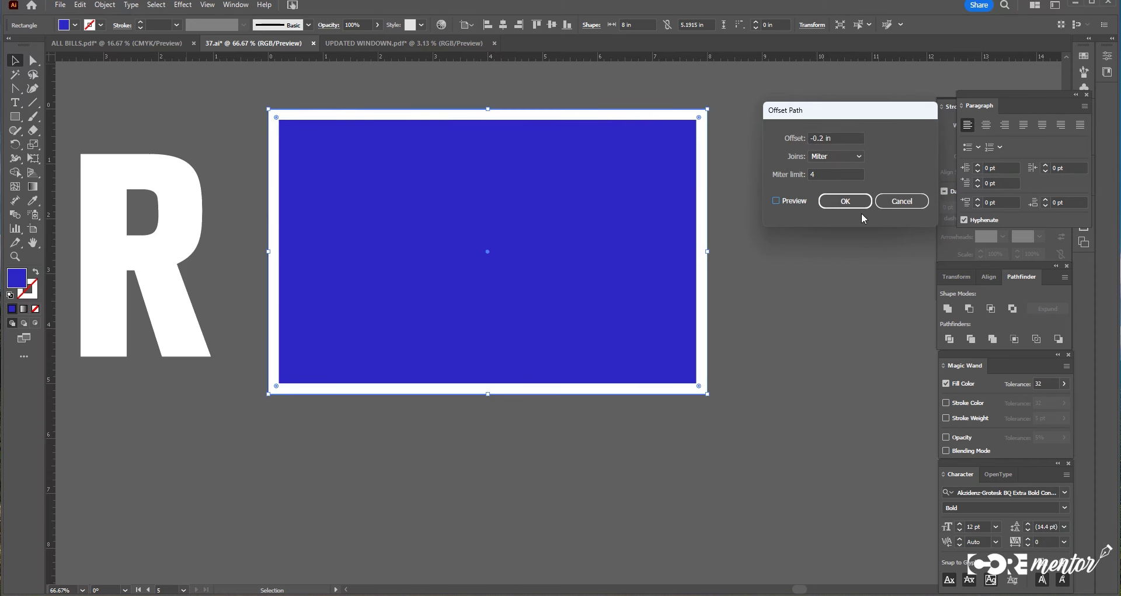
click(902, 201)
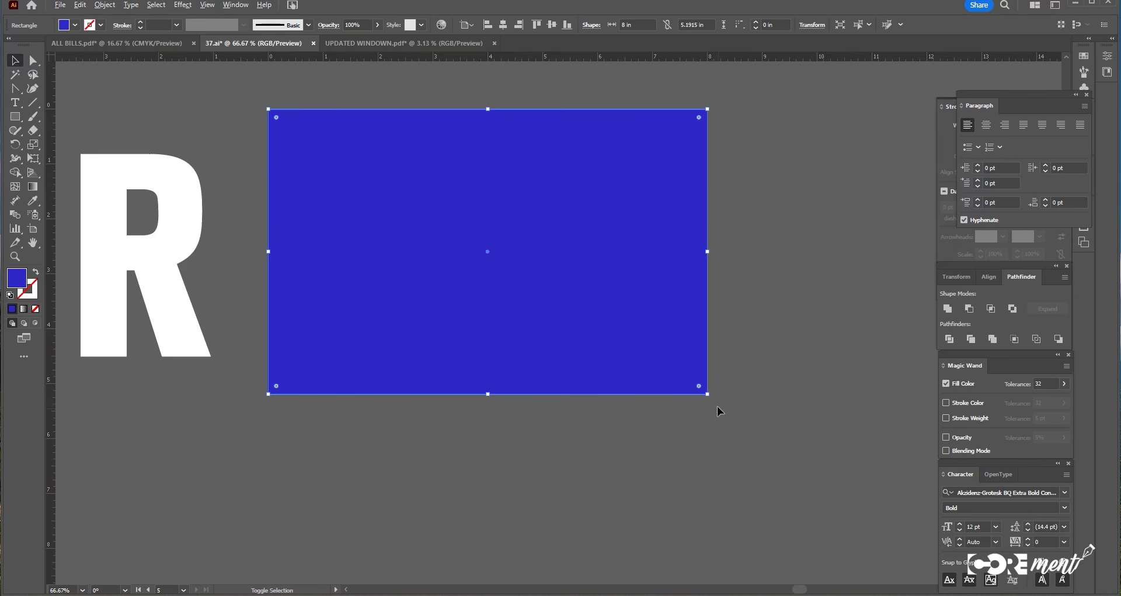
Try shrinking the blue rectangle by hand about its centre to leave a border, and undo the resize
mouse_move(707, 394)
mouse_down()
mouse_move(682, 381)
mouse_move(732, 417)
mouse_move(687, 401)
mouse_up()
click(705, 245)
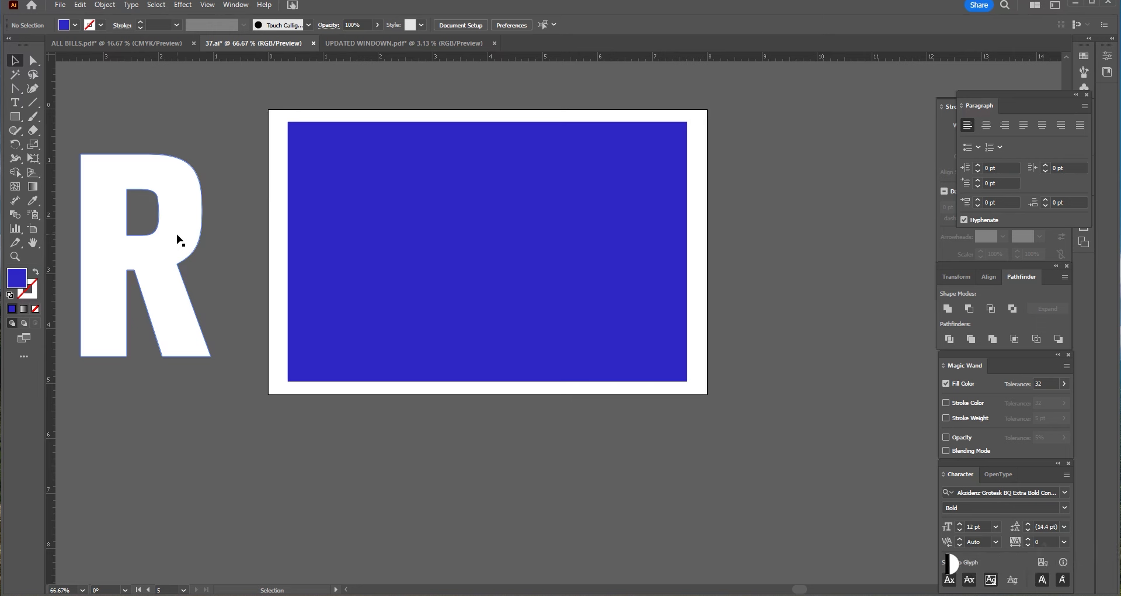
key(ctrl+z)
Apply the Offset Path effect to the blue rectangle with a 0.1389 in offset and Miter joins, after previewing Round and Bevel joins
click(185, 5)
mouse_move(195, 115)
click(337, 112)
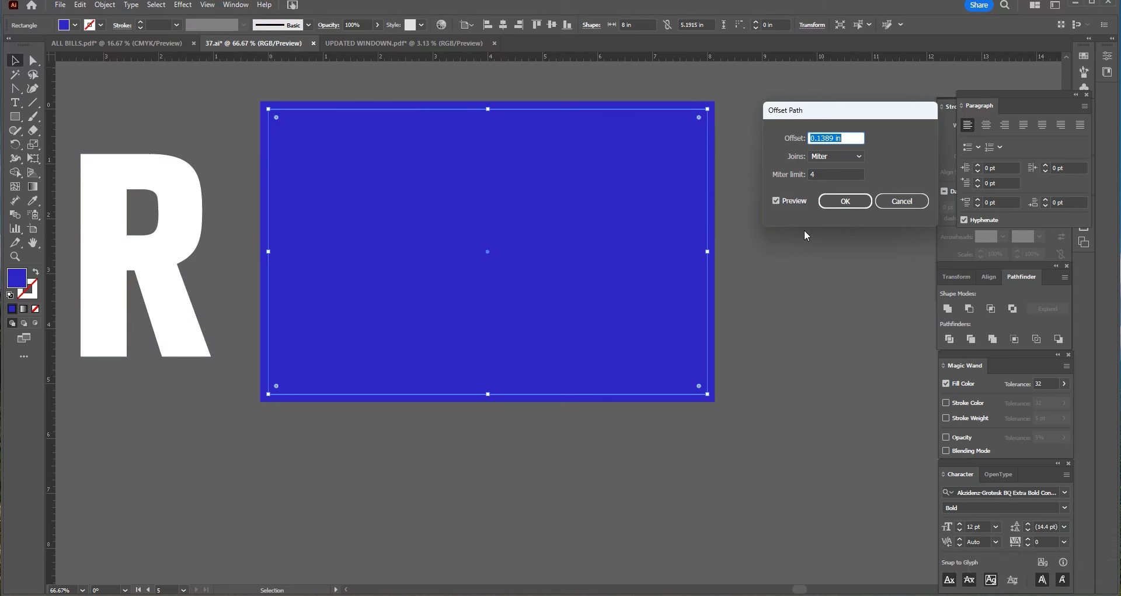
click(840, 156)
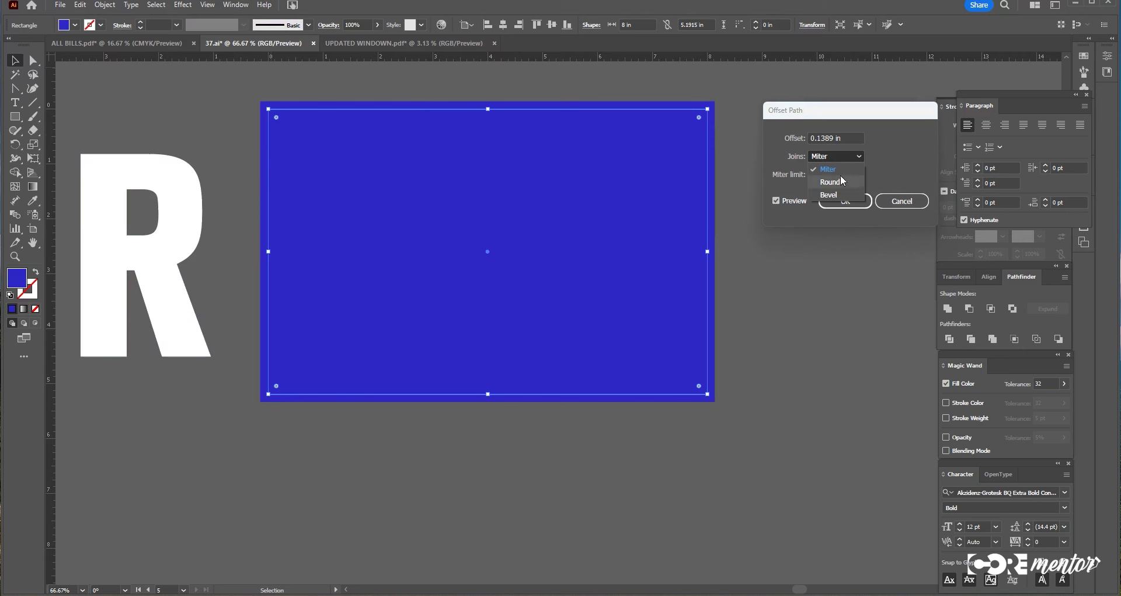
click(843, 182)
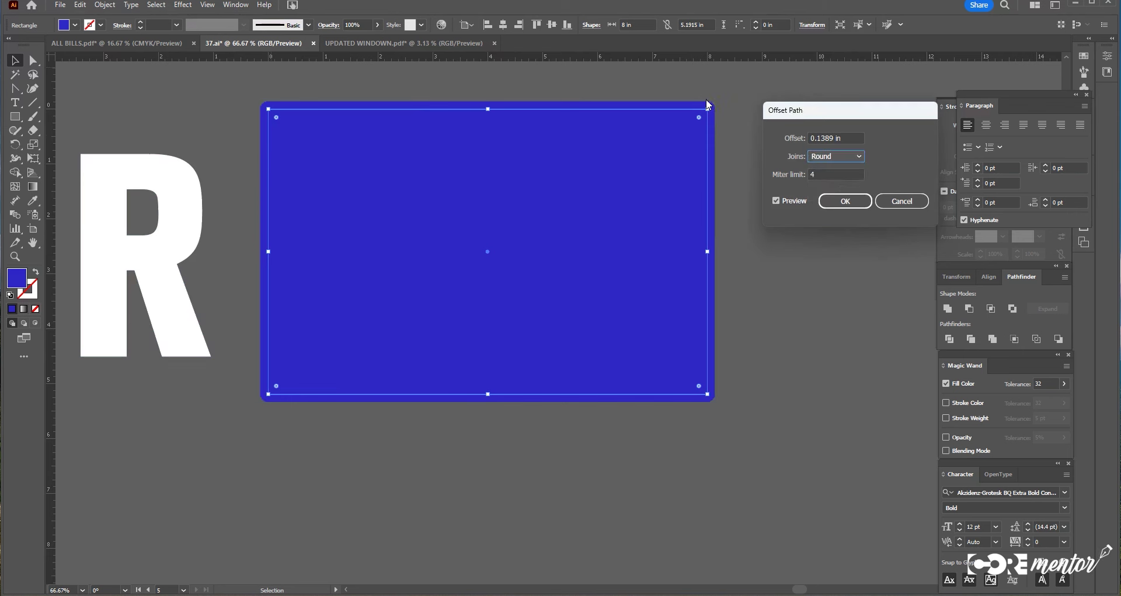
click(836, 157)
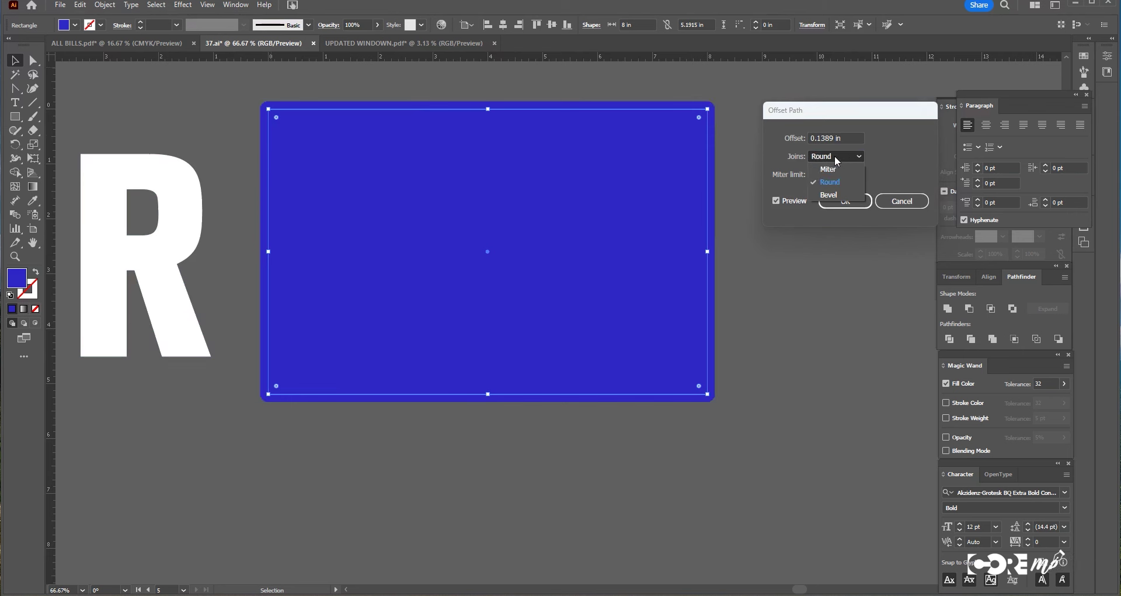
click(834, 195)
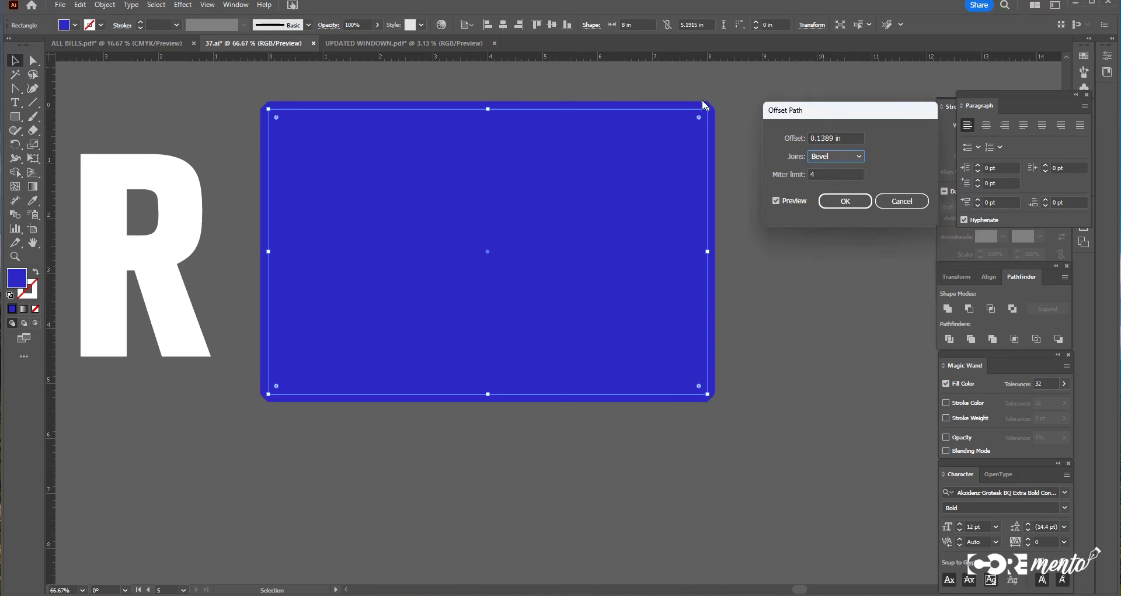
click(839, 156)
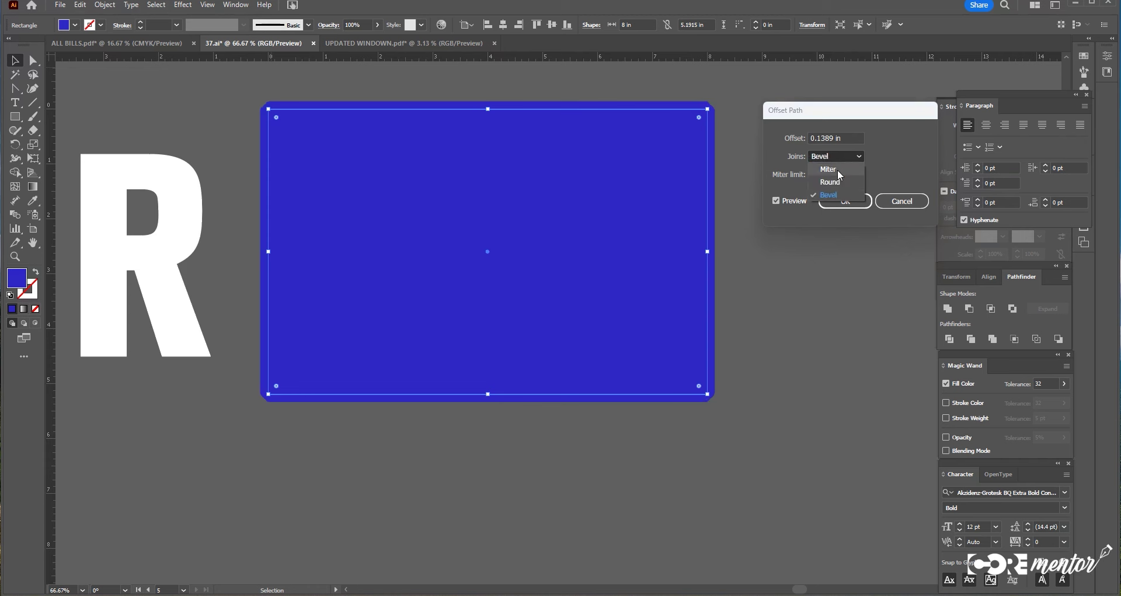
click(839, 170)
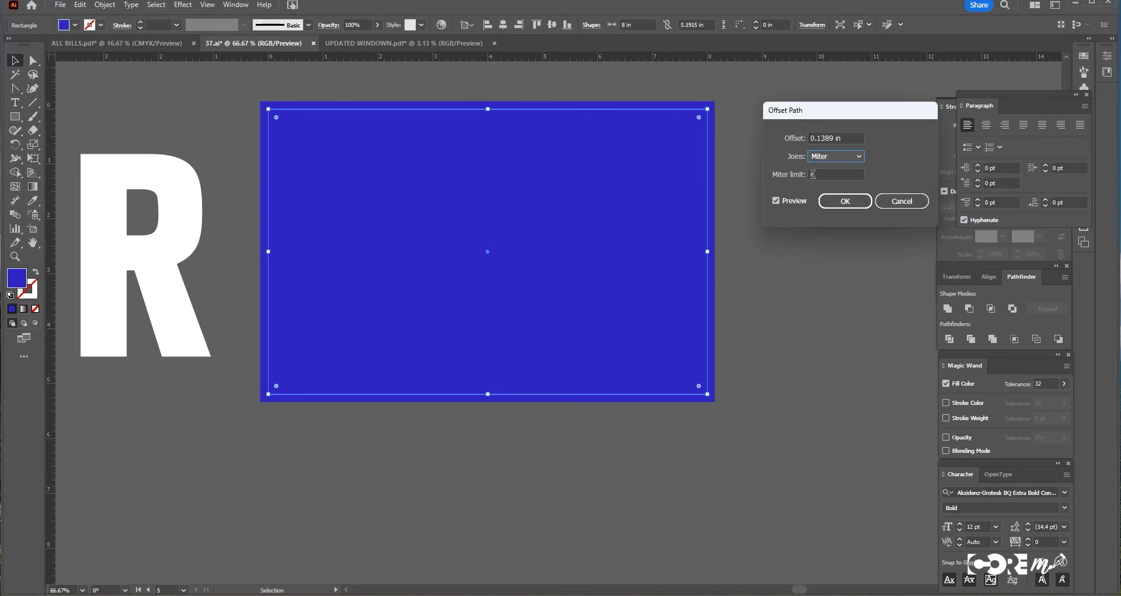
click(844, 201)
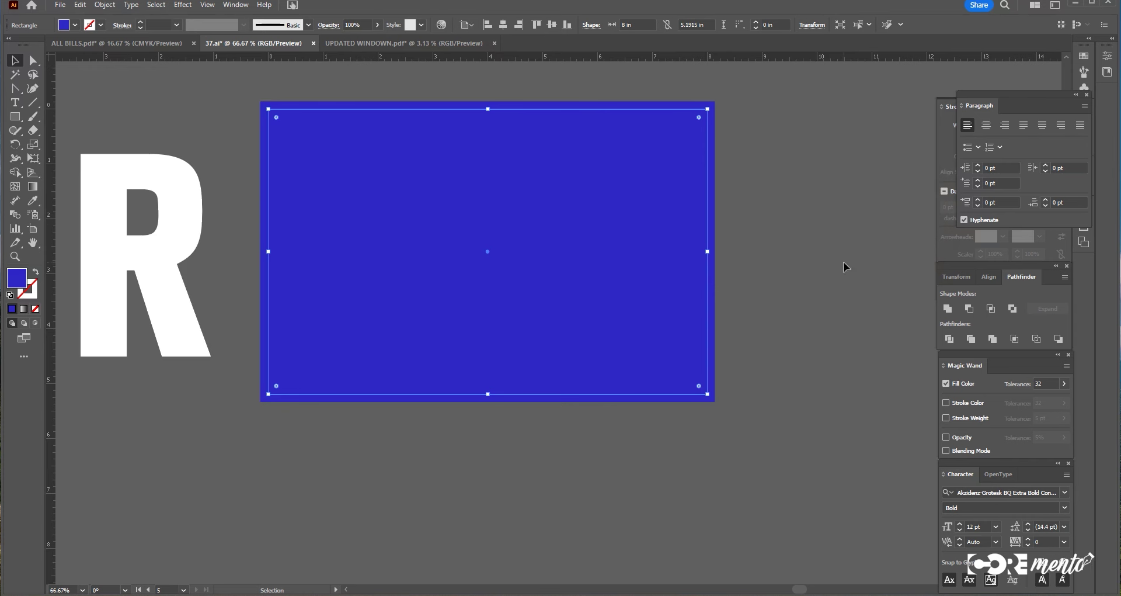
Move the blue rectangle diagonally past the artboard's lower-right corner and change its live Offset Path effect to 0.4 in
drag(630, 159, 696, 216)
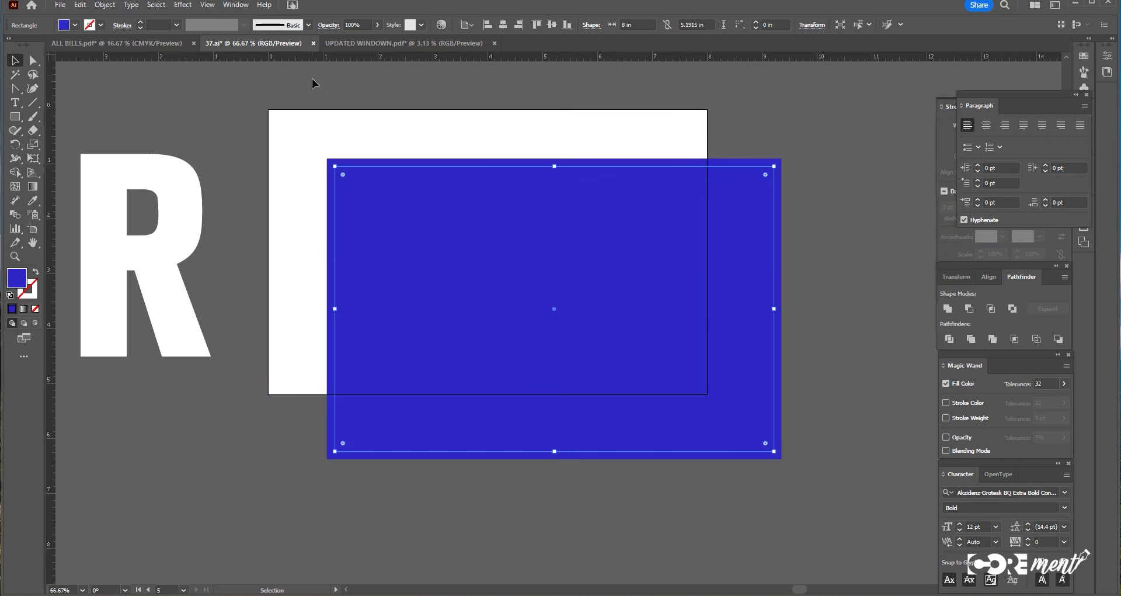
click(235, 5)
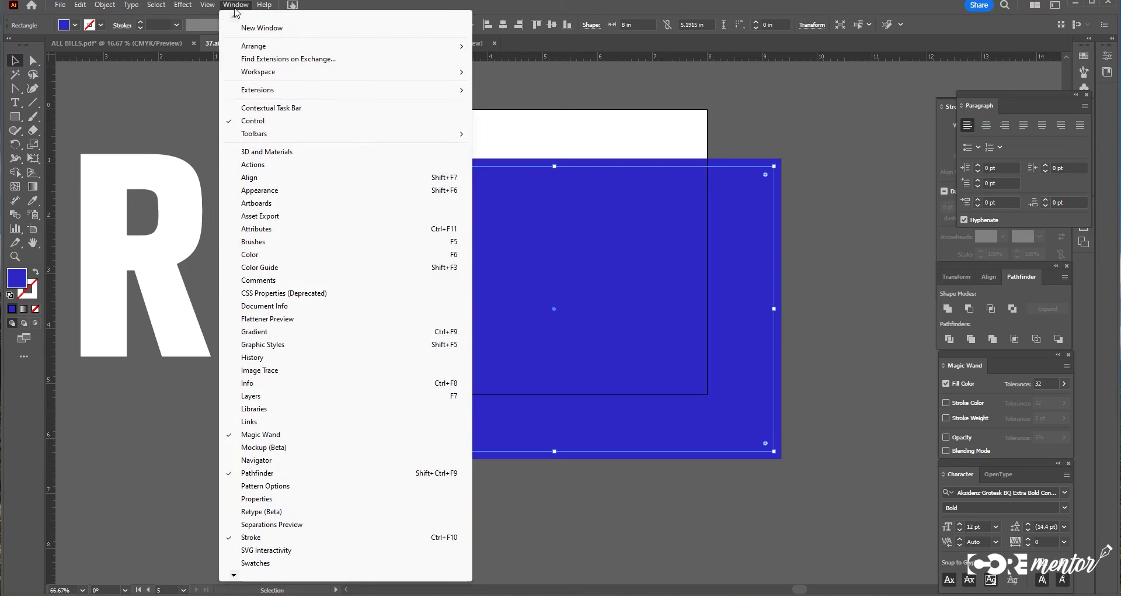
click(276, 191)
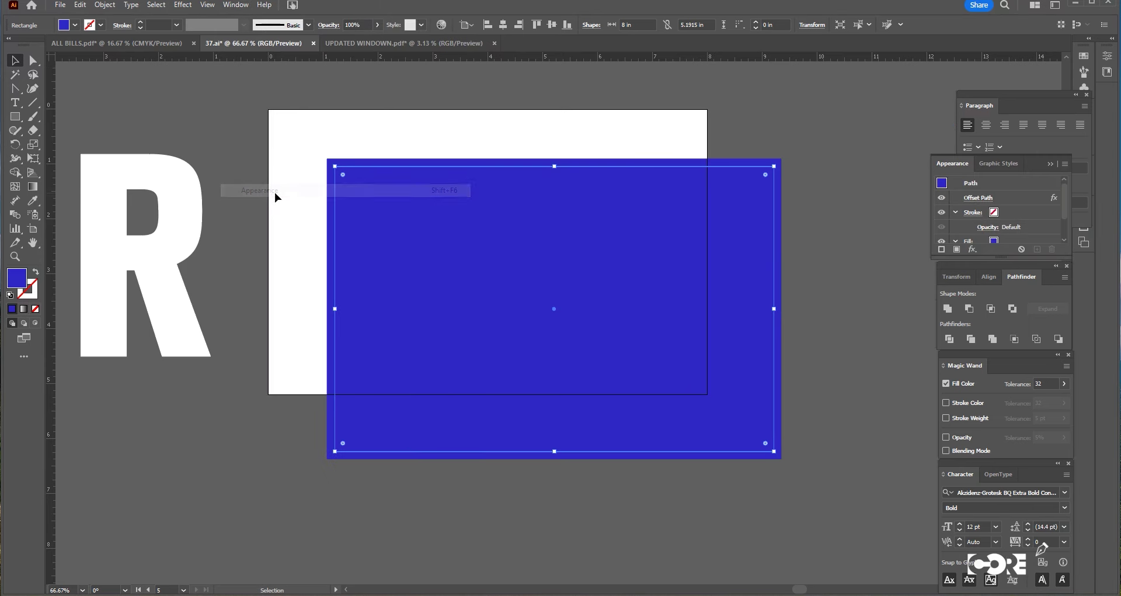
double_click(987, 198)
drag(817, 138, 851, 139)
text(4)
click(782, 202)
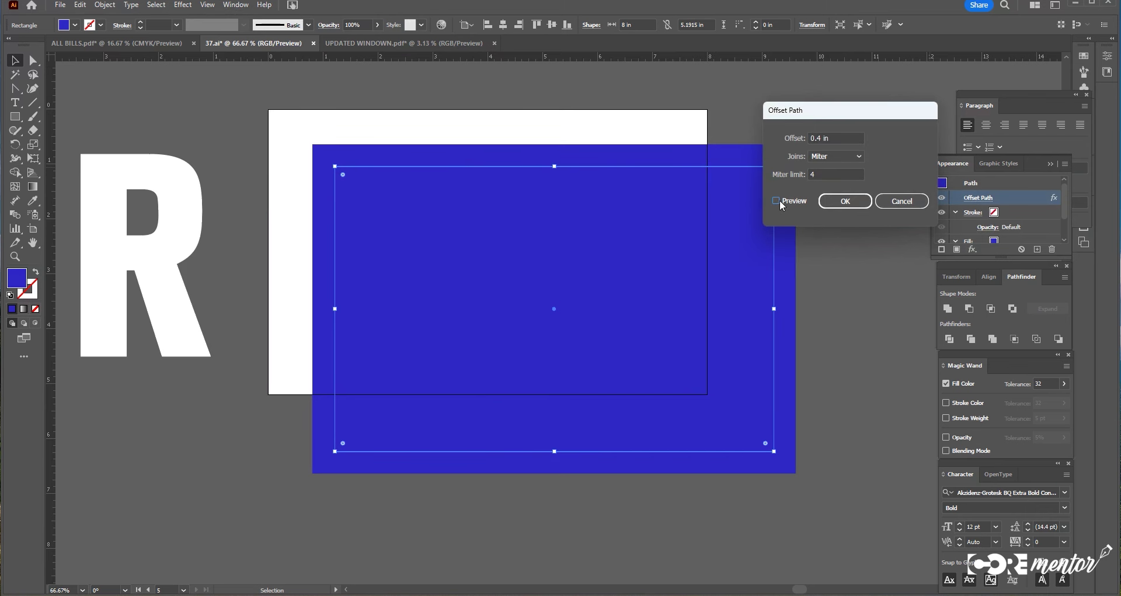
click(849, 201)
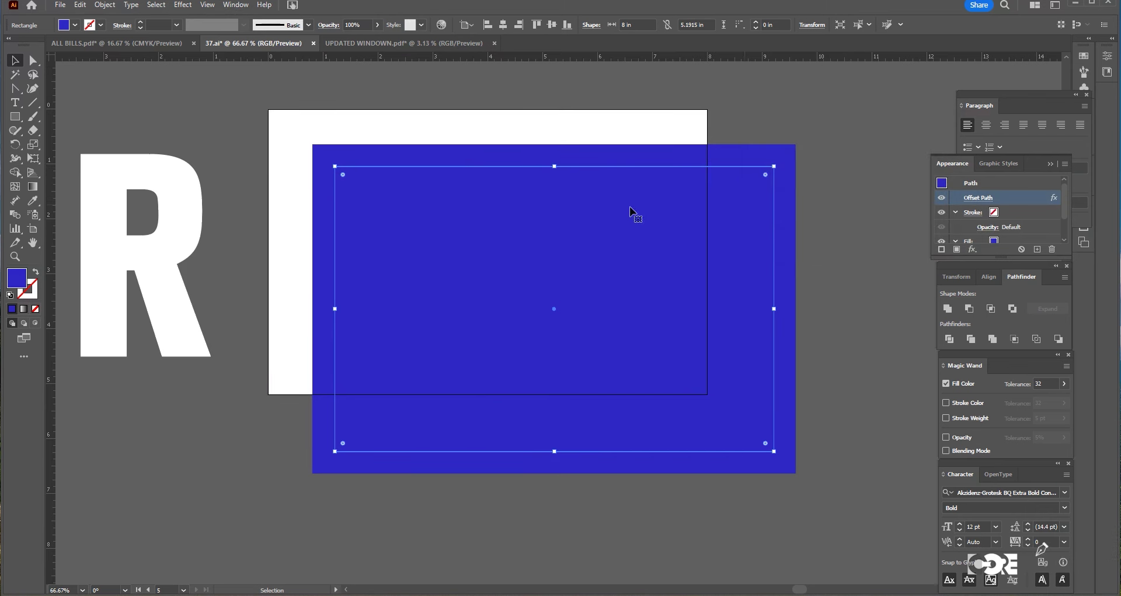
Expand the blue rectangle's appearance and shift the expanded shape slightly up and to the right
click(105, 5)
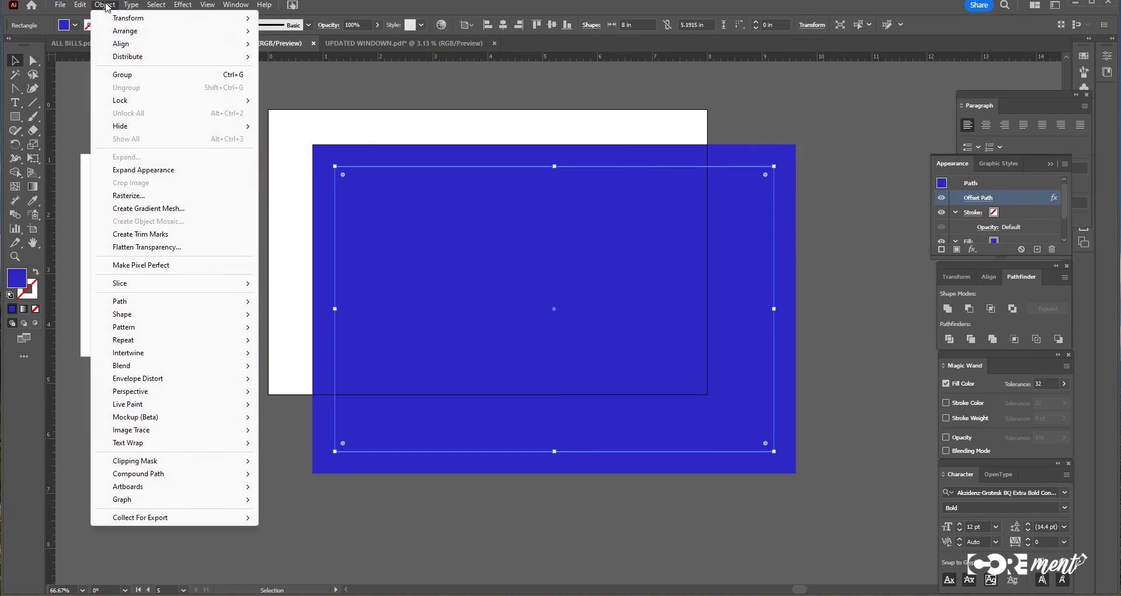
click(145, 170)
drag(603, 261, 616, 235)
Move the white letter R farther left of the artboard and apply an Offset Path effect of -0.1389 in with Miter joins
ctrl+click(244, 320)
drag(438, 308, 433, 358)
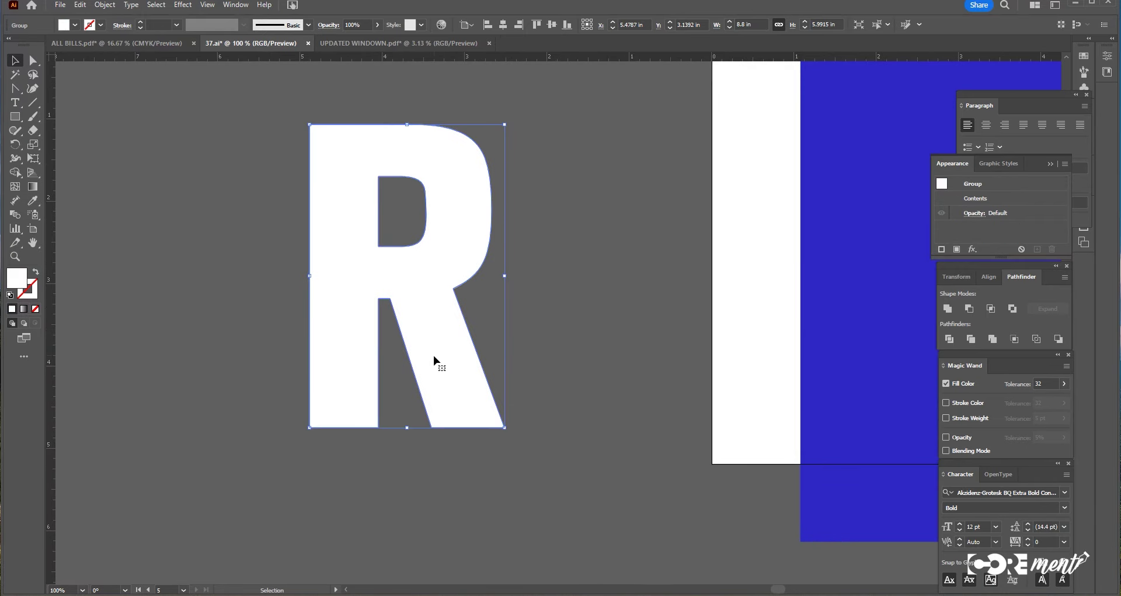
click(181, 6)
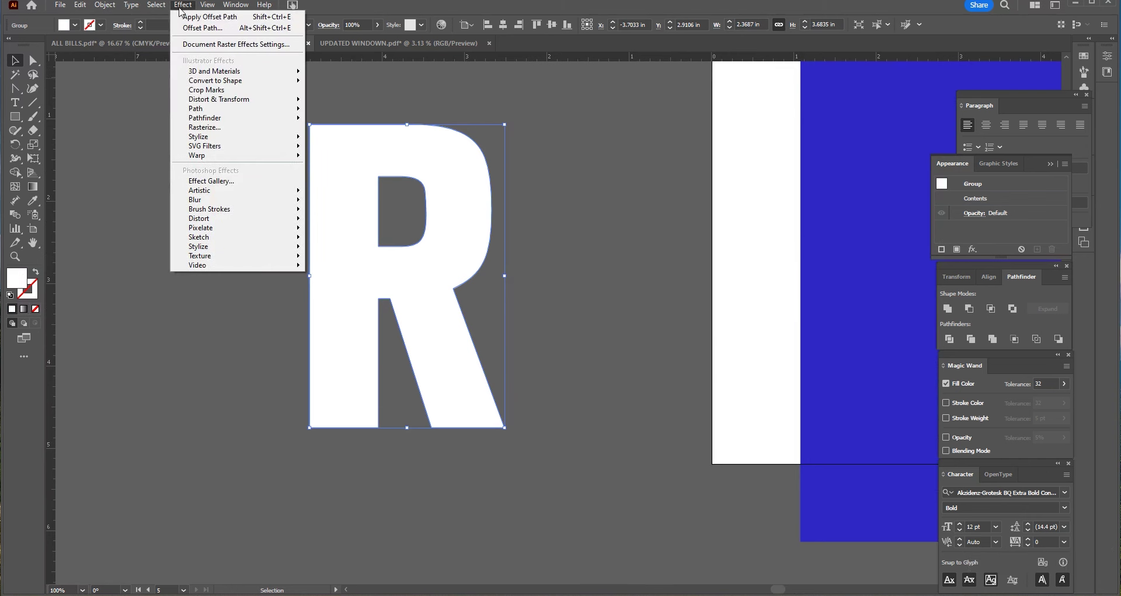
mouse_move(262, 105)
click(354, 111)
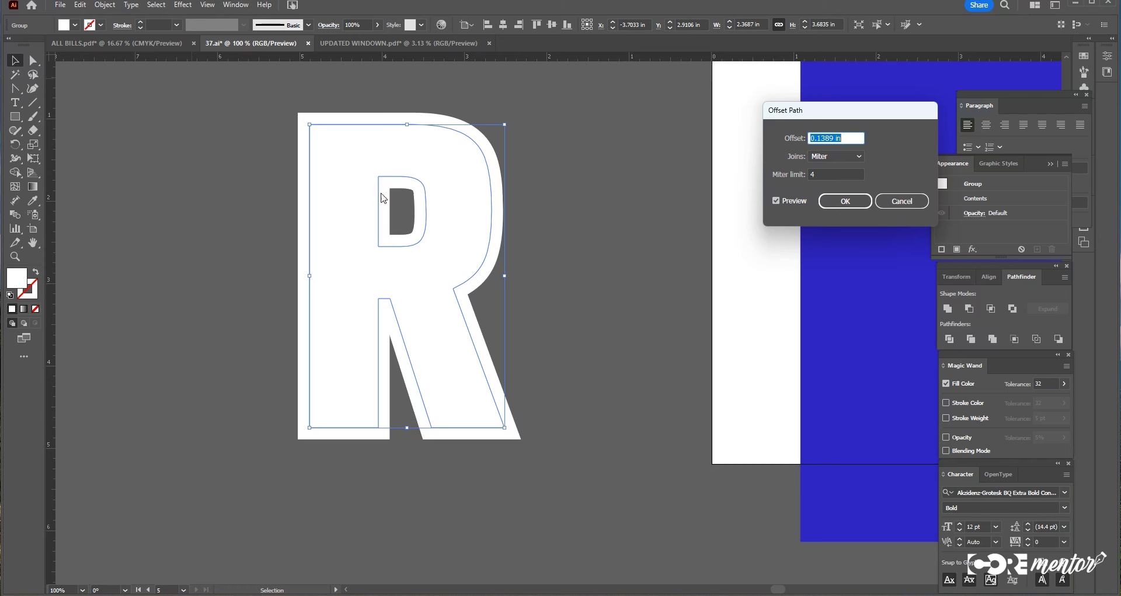
click(811, 138)
text(-)
click(776, 201)
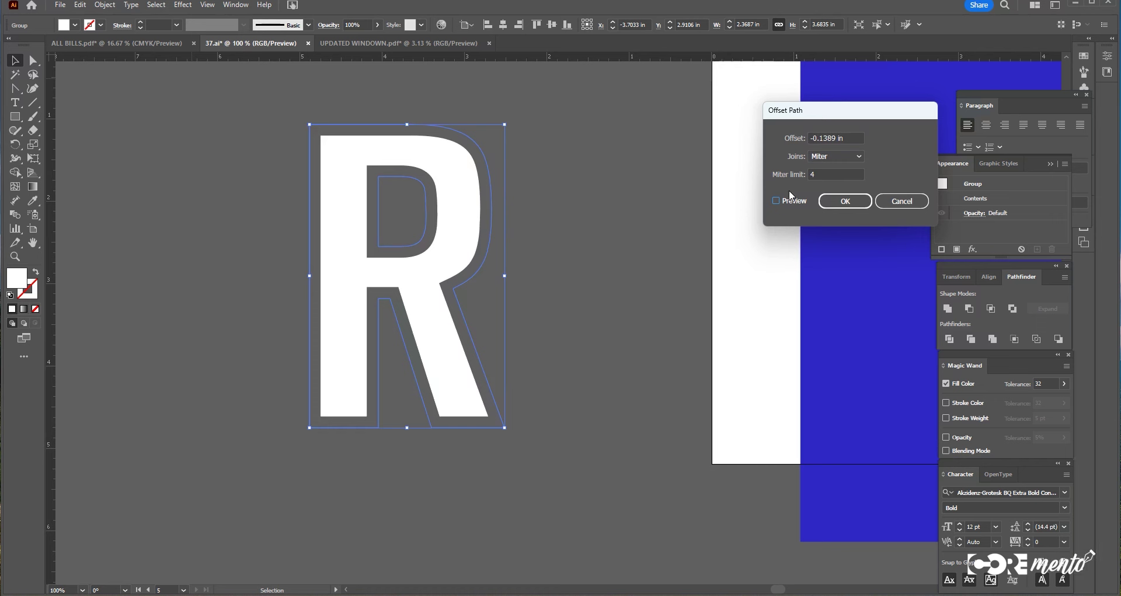
click(846, 202)
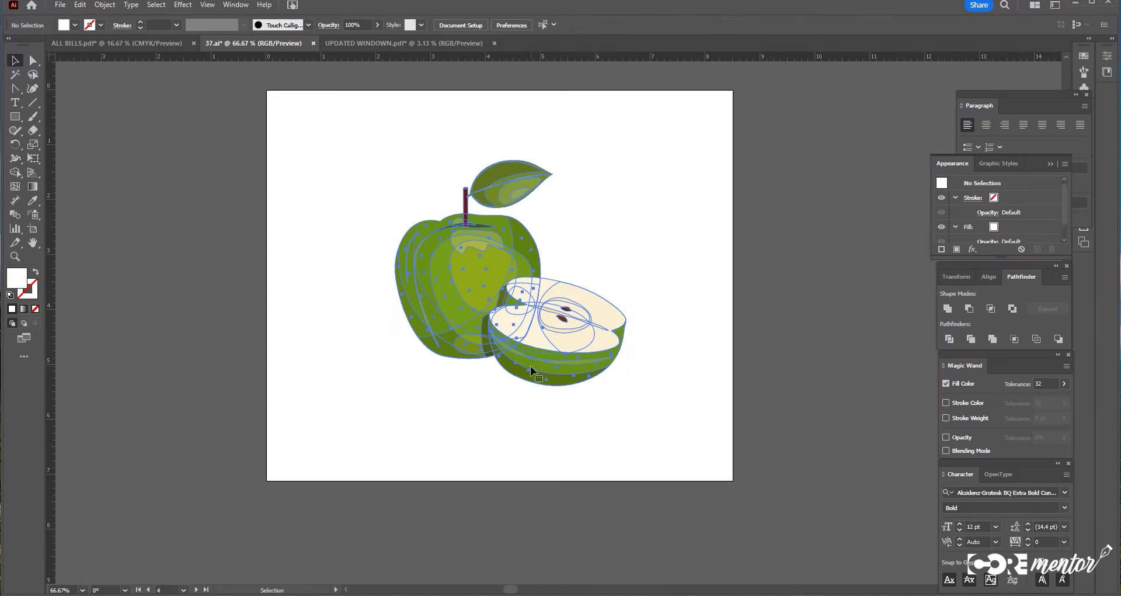
Move the green apple artwork off its artboard, about 2 in beyond the left edge
mouse_move(556, 341)
mouse_down()
mouse_move(532, 360)
mouse_move(574, 378)
mouse_move(519, 323)
mouse_move(554, 350)
mouse_up()
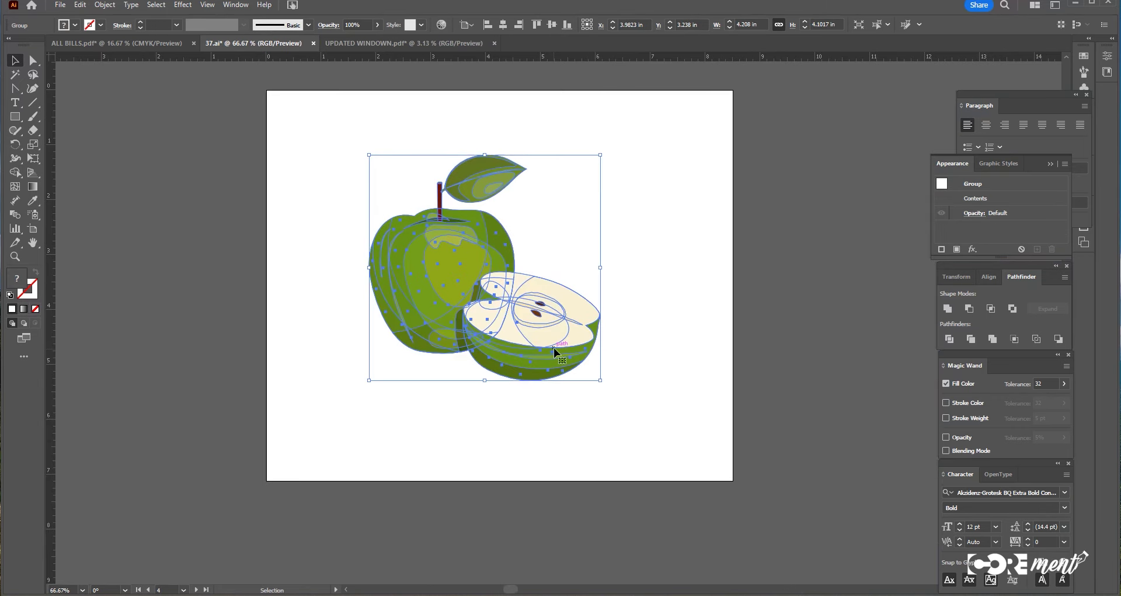
drag(485, 252, 215, 272)
drag(288, 355, 453, 342)
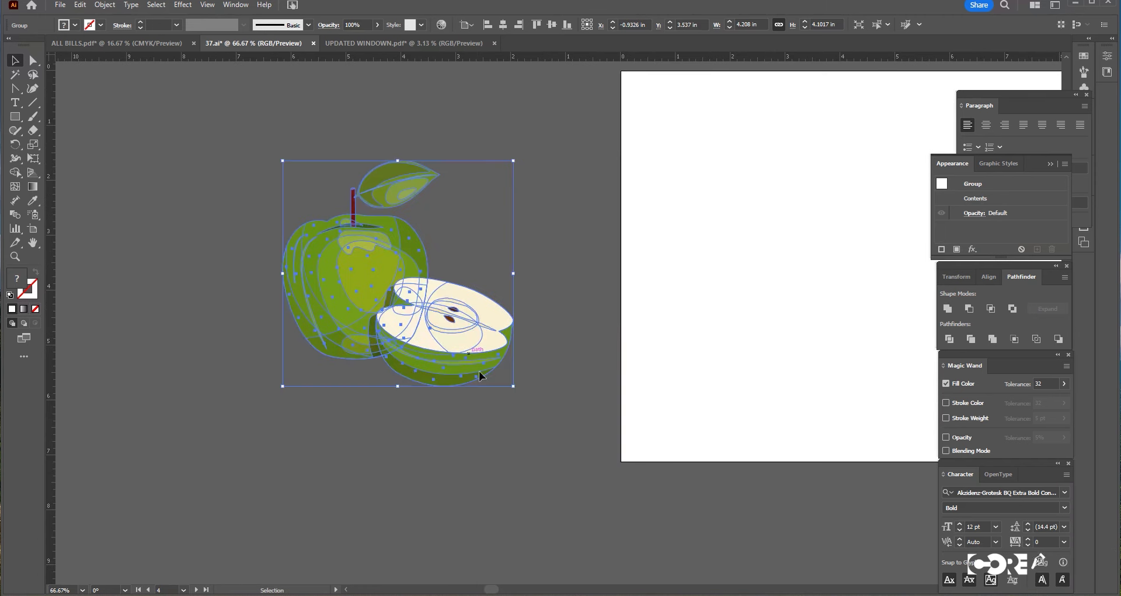
Duplicate the green apple artwork about 5 in to the left of the original
click(461, 265)
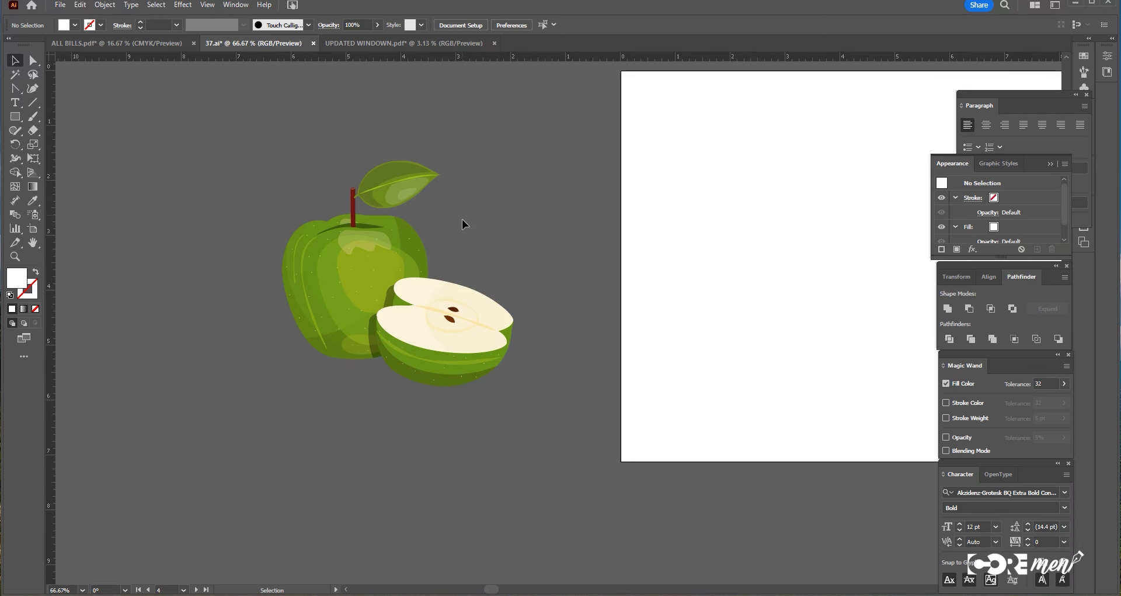
scroll(524, 373, left, 3)
drag(563, 350, 290, 340)
Unite all the shapes of the apple artwork nearer the artboard into a single silhouette
click(426, 277)
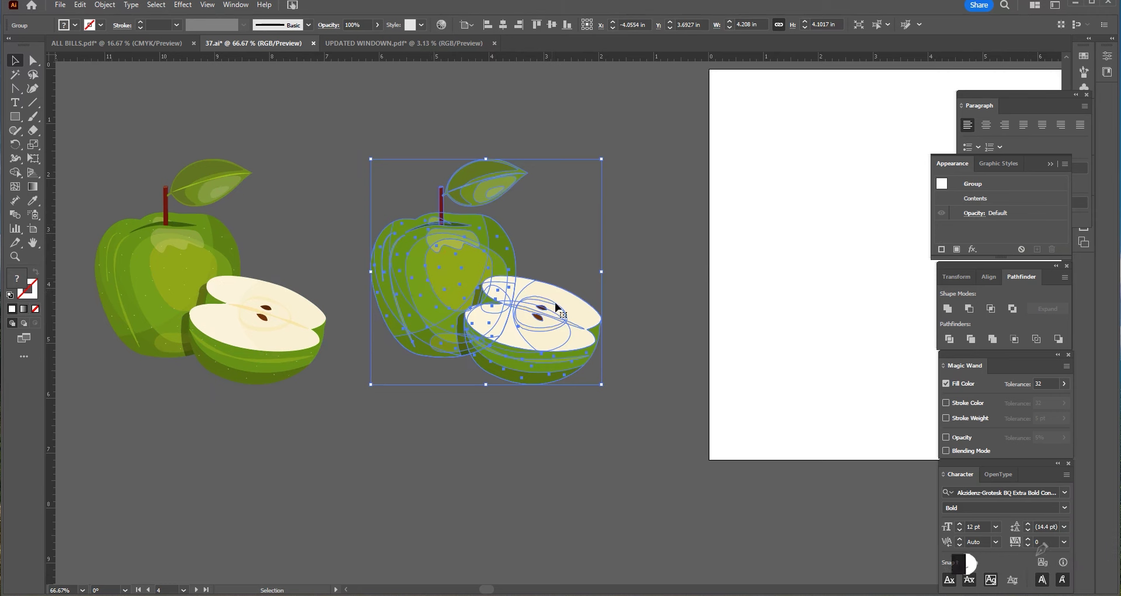
click(948, 309)
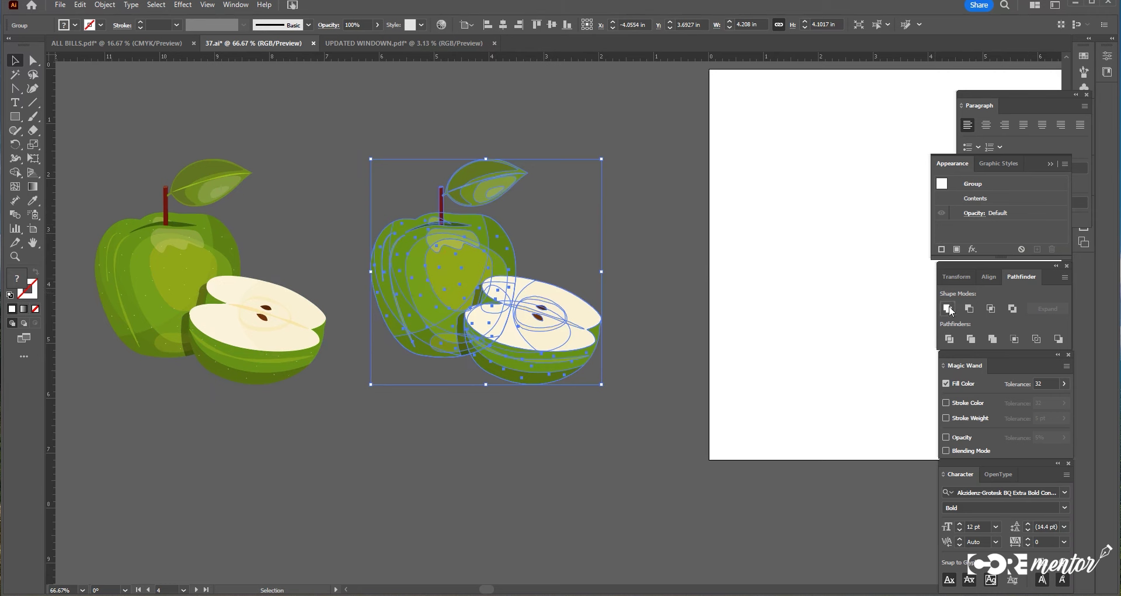
click(570, 375)
click(495, 318)
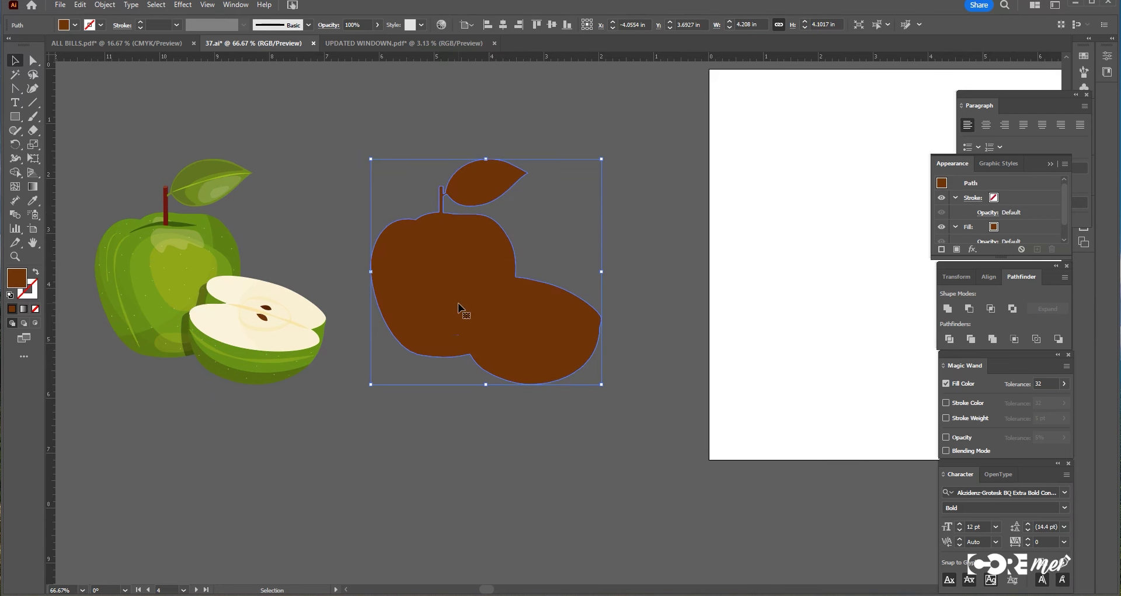
Recolour the apple silhouette white by sampling the artboard with the Eyedropper
click(516, 318)
click(36, 203)
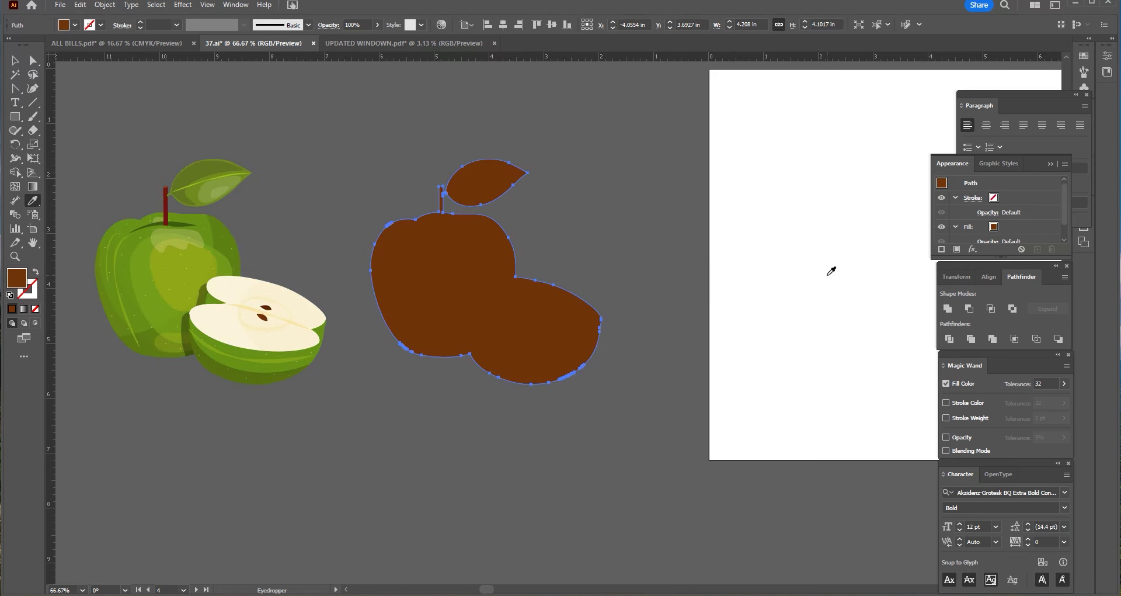
click(831, 267)
key(v)
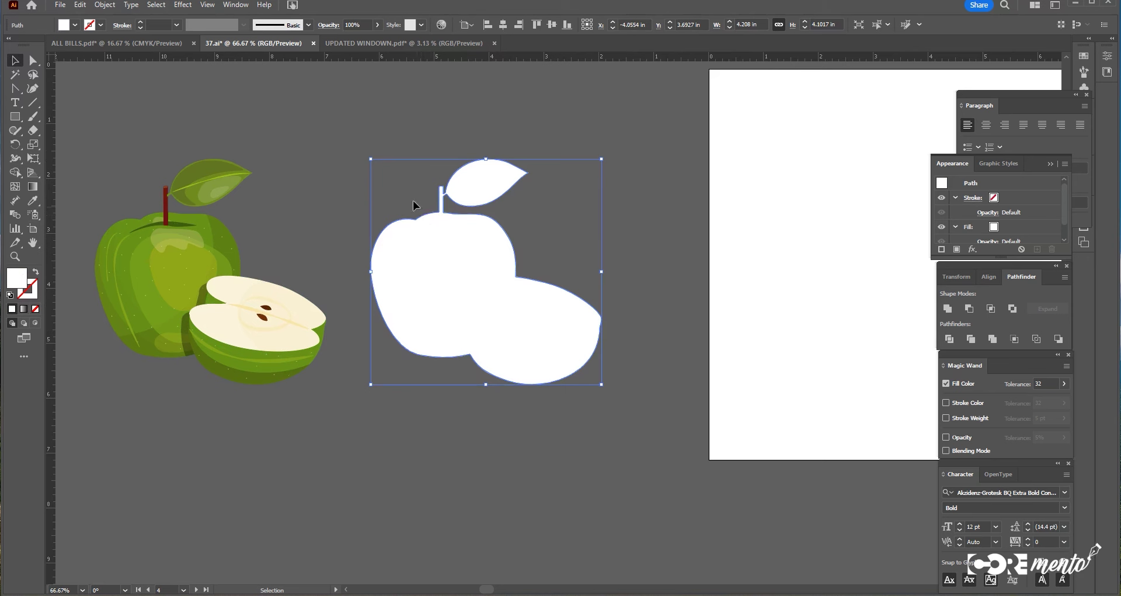
Apply an Offset Path effect of 0.1 in with Miter joins and a miter limit of 4 to the white silhouette
click(182, 5)
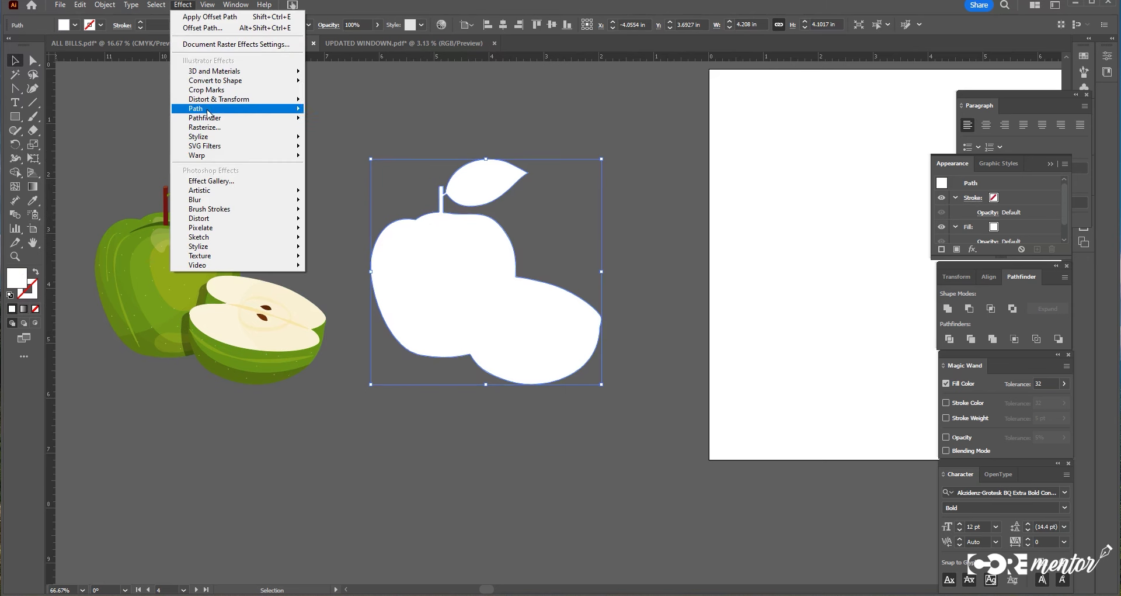
mouse_move(209, 113)
click(329, 107)
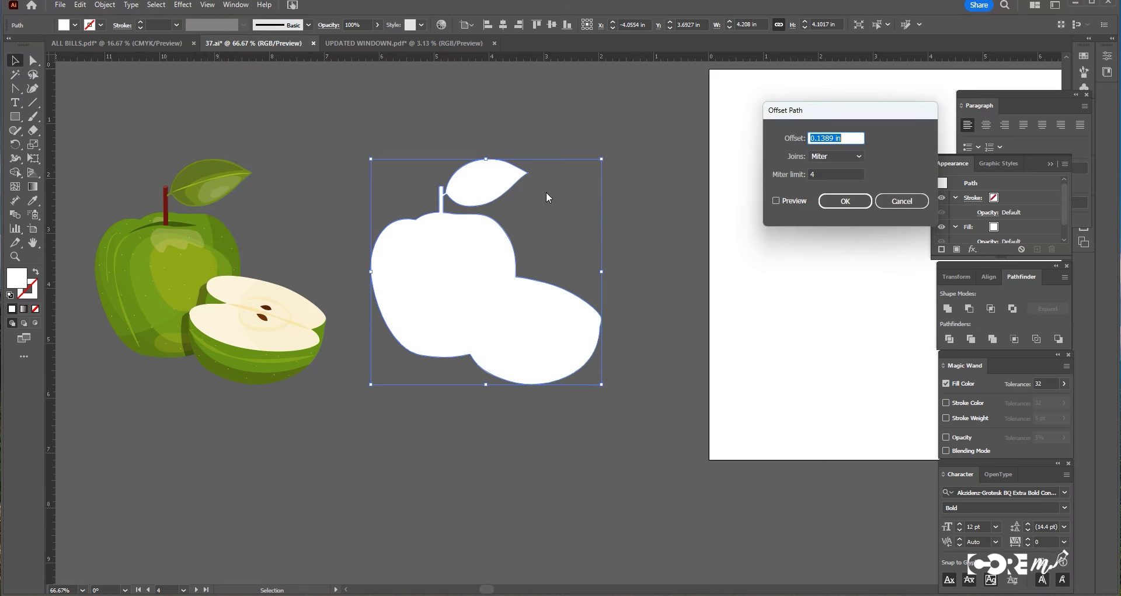
click(777, 201)
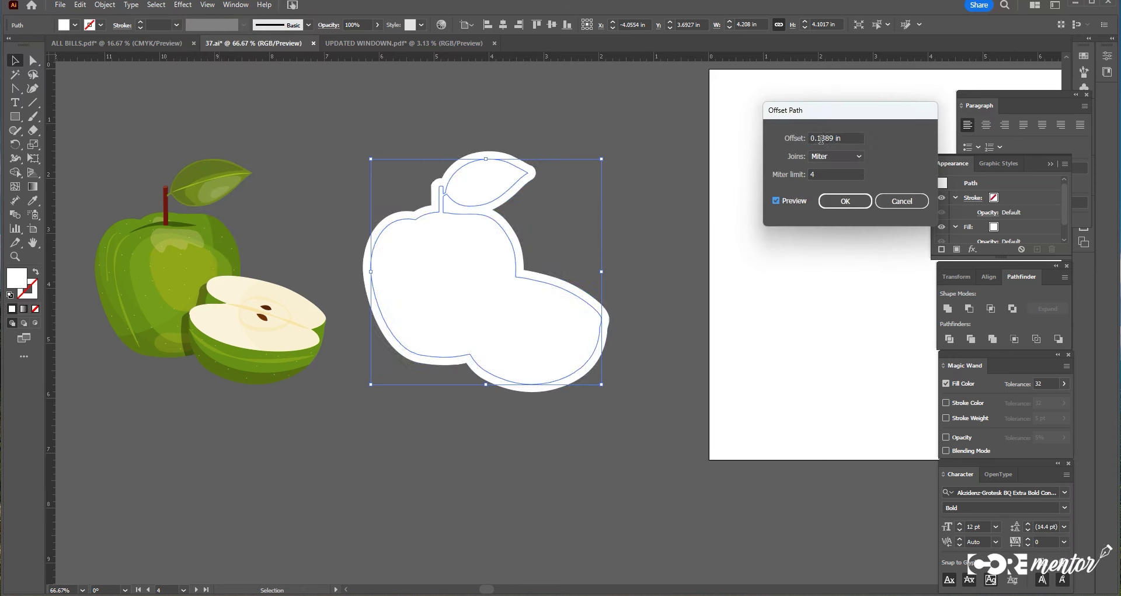
drag(822, 139, 850, 139)
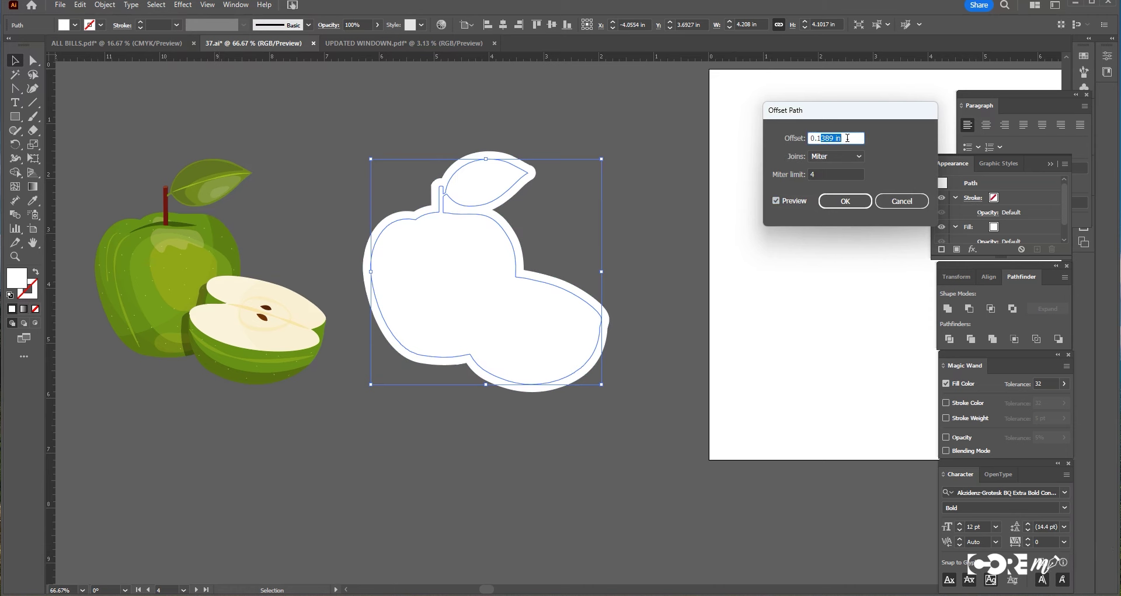
click(777, 201)
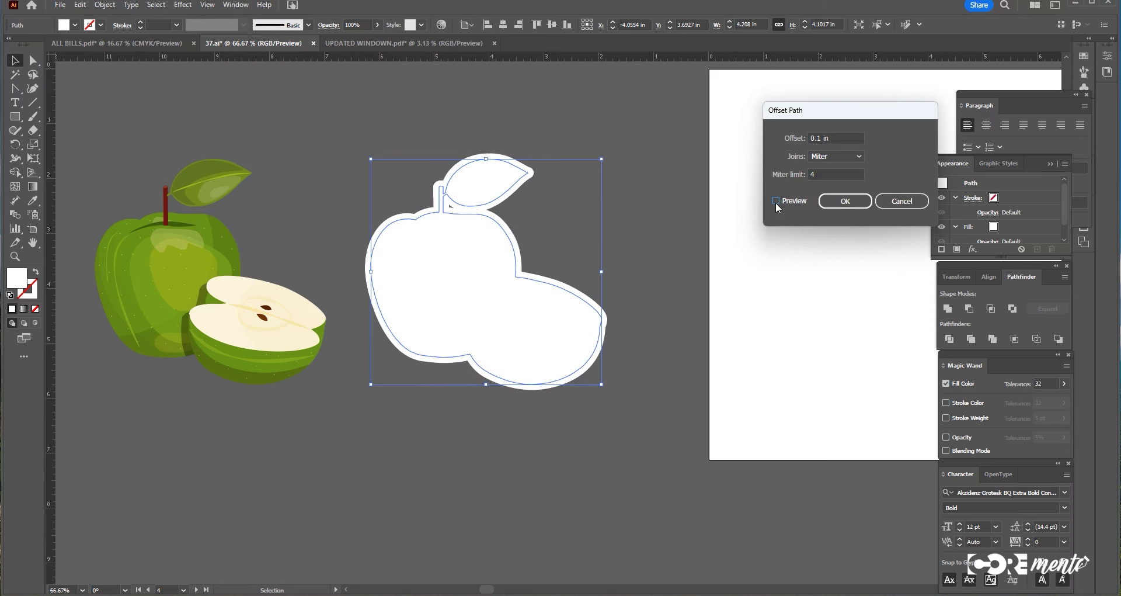
key(Return)
Expand the appearance of the white offset silhouette and deselect it
click(105, 5)
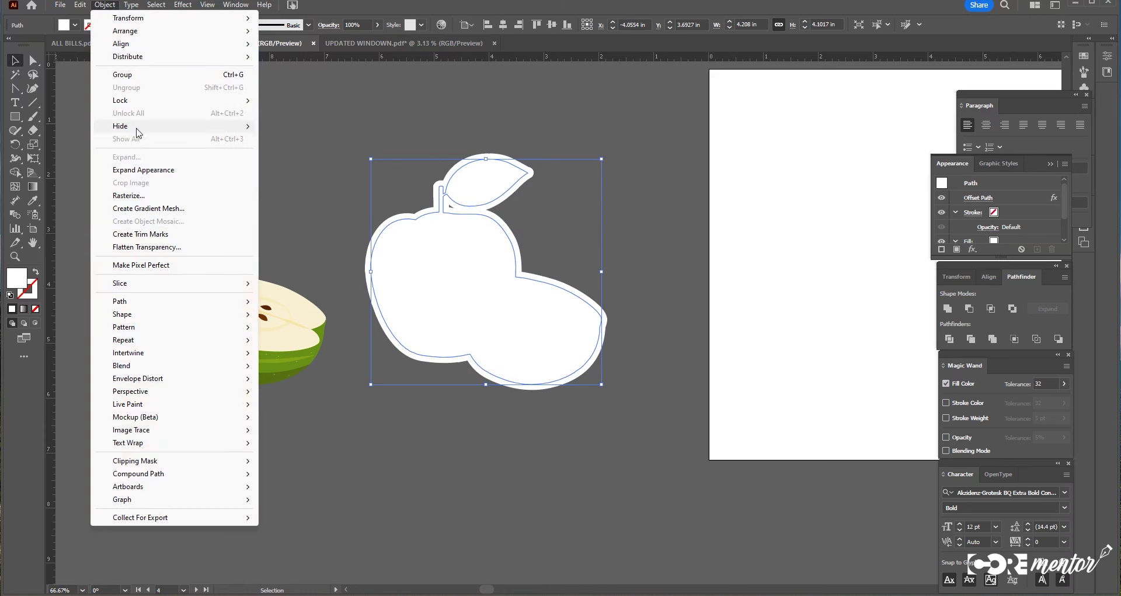
click(144, 173)
click(627, 240)
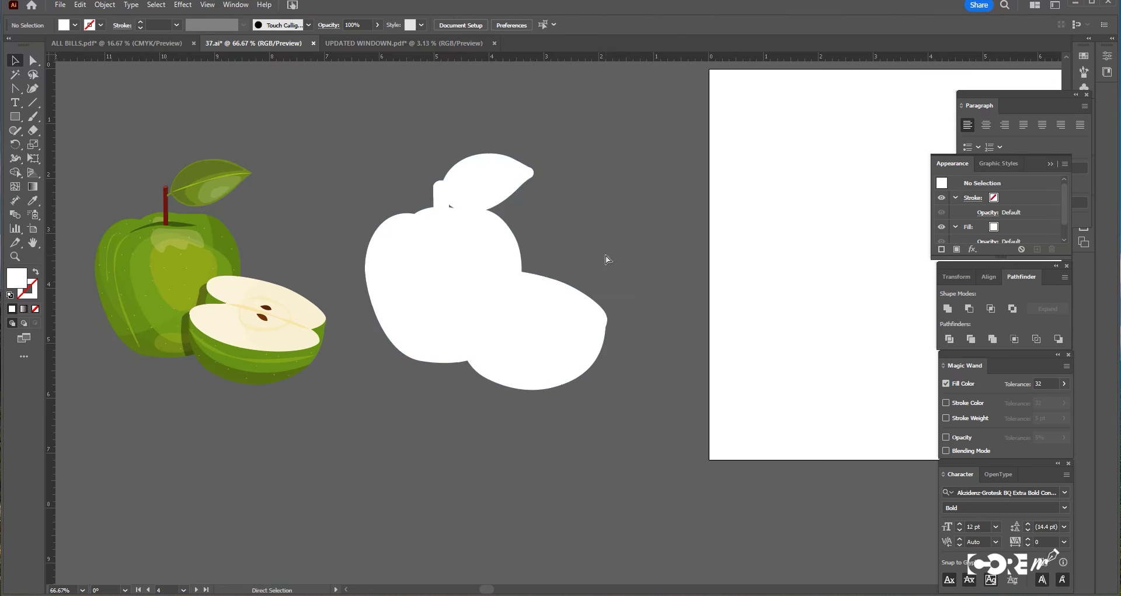
Draw a small white rectangle over the gap between the stem, leaf and apple body in the silhouette
ctrl+click(548, 252)
ctrl+click(474, 269)
ctrl+click(478, 306)
drag(484, 316, 491, 316)
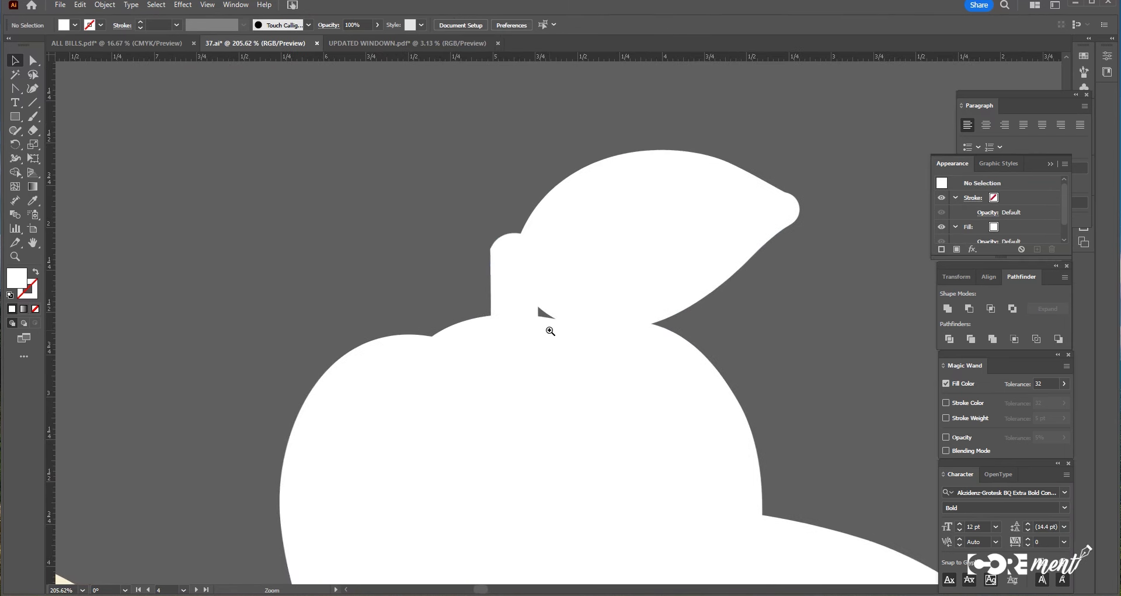
ctrl+alt+click(557, 330)
ctrl+alt+click(558, 341)
ctrl+alt+click(559, 345)
ctrl+alt+click(560, 346)
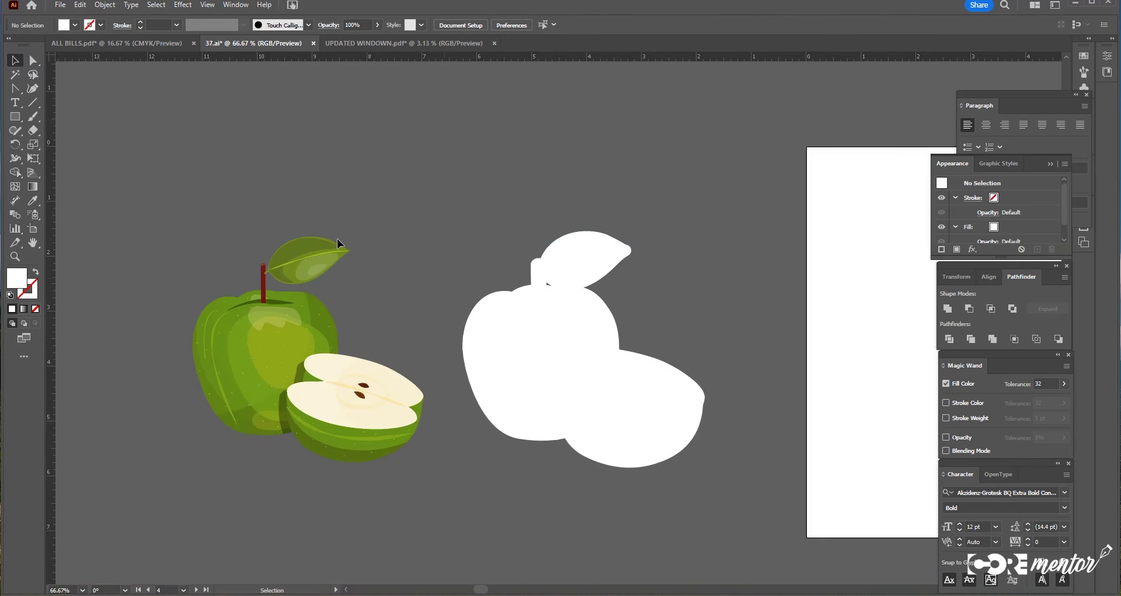
click(15, 116)
scroll(592, 309, up, 3)
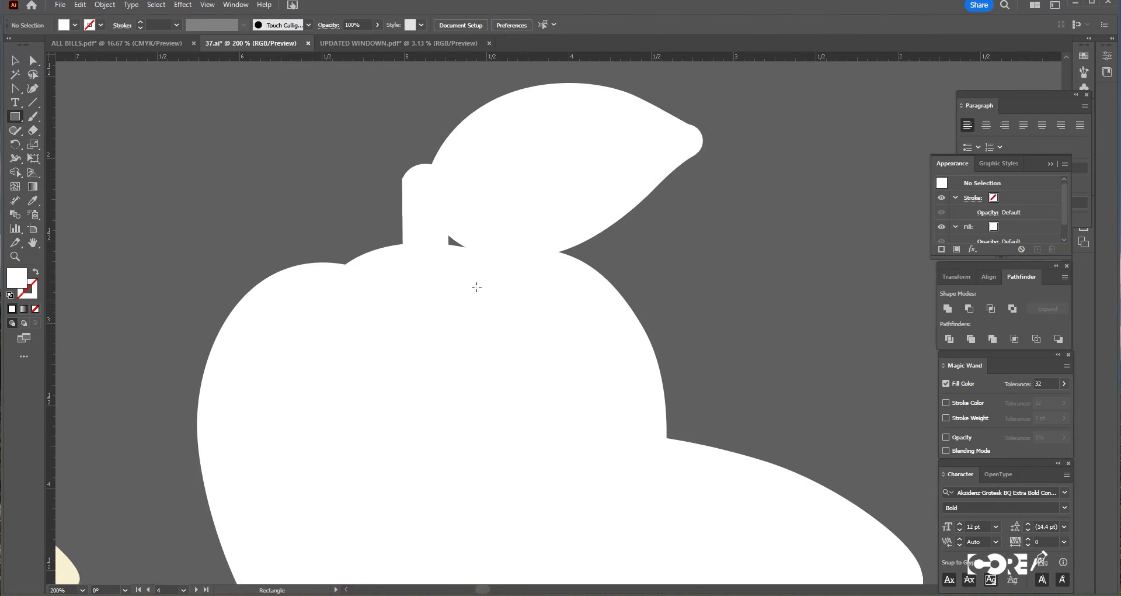
drag(433, 225, 485, 266)
Unite the white silhouette and the small rectangle into one solid shape
key(v)
drag(220, 166, 536, 366)
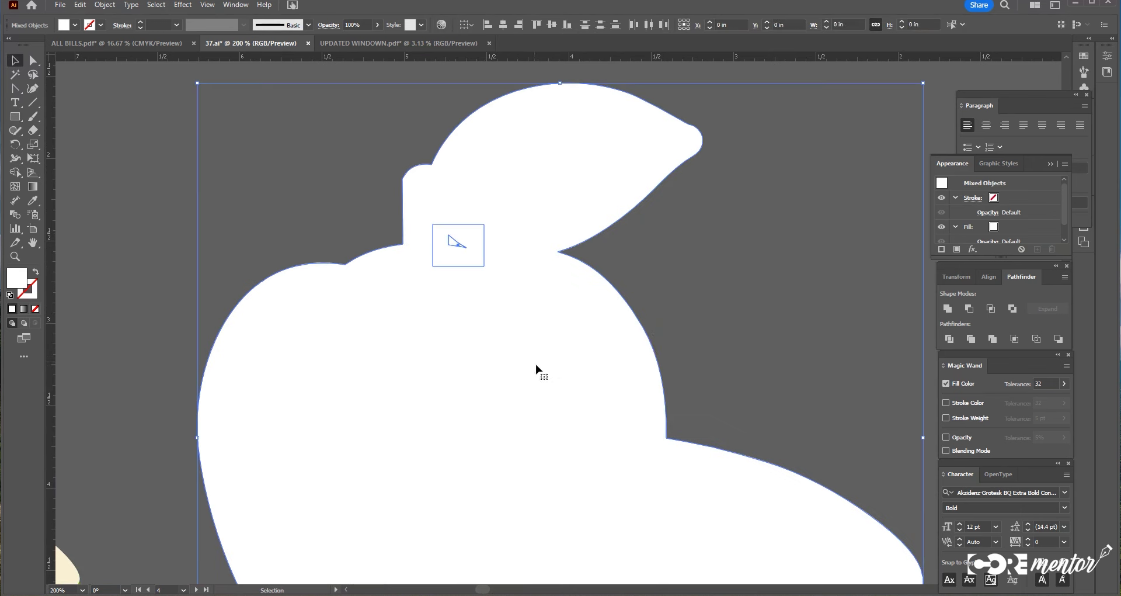
click(947, 309)
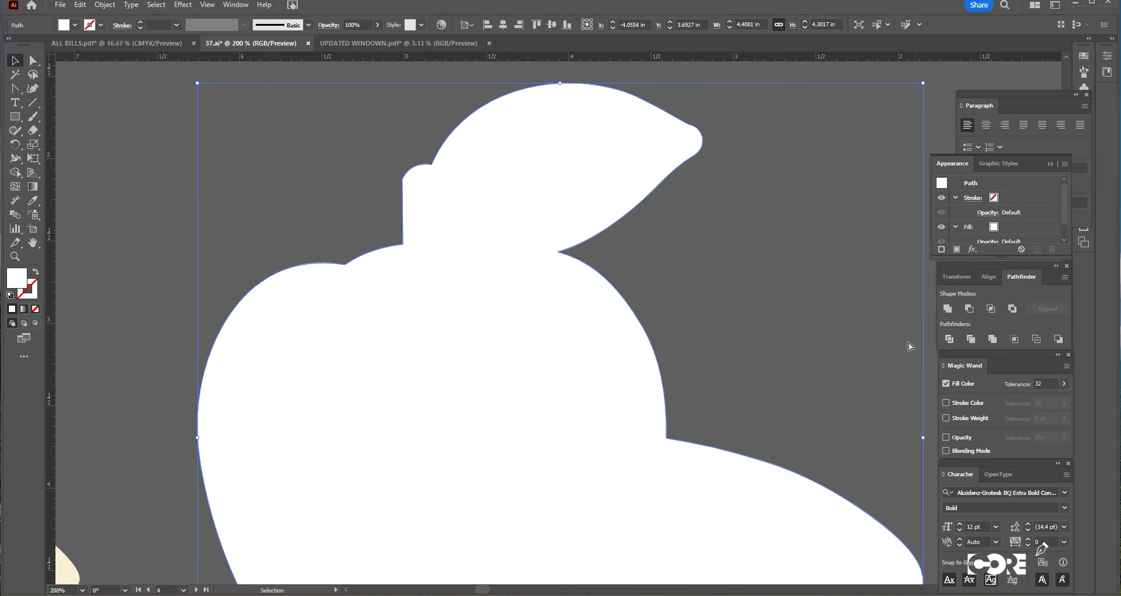
Move the green apple artwork over the white silhouette and bring it to the front
ctrl+alt+click(701, 362)
ctrl+alt+click(700, 362)
click(474, 375)
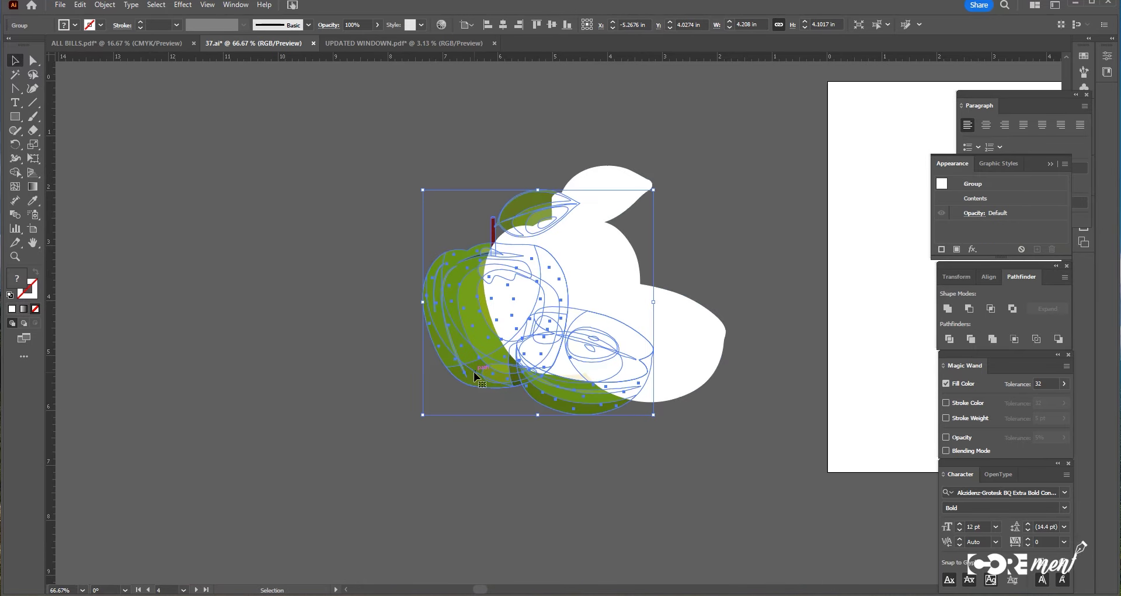
key(a)
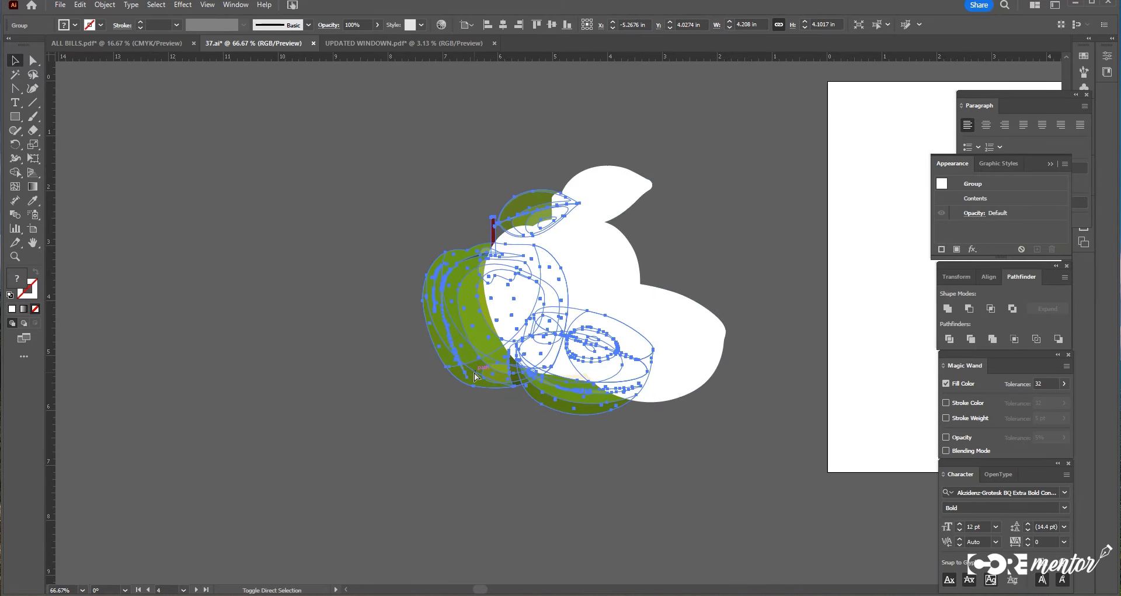
key(v)
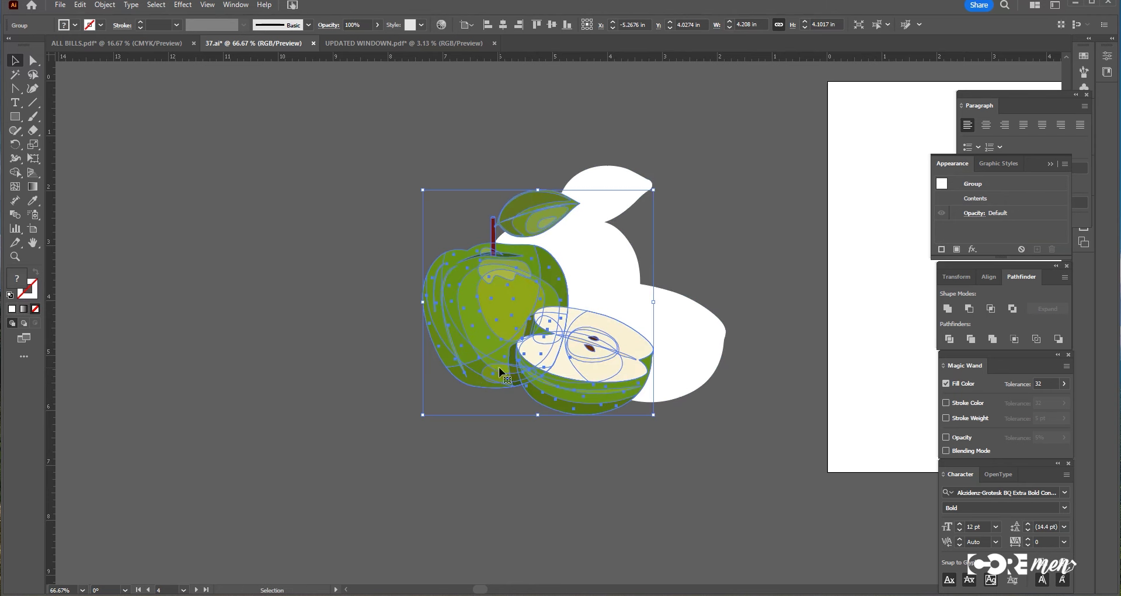
key(ctrl+shift+[)
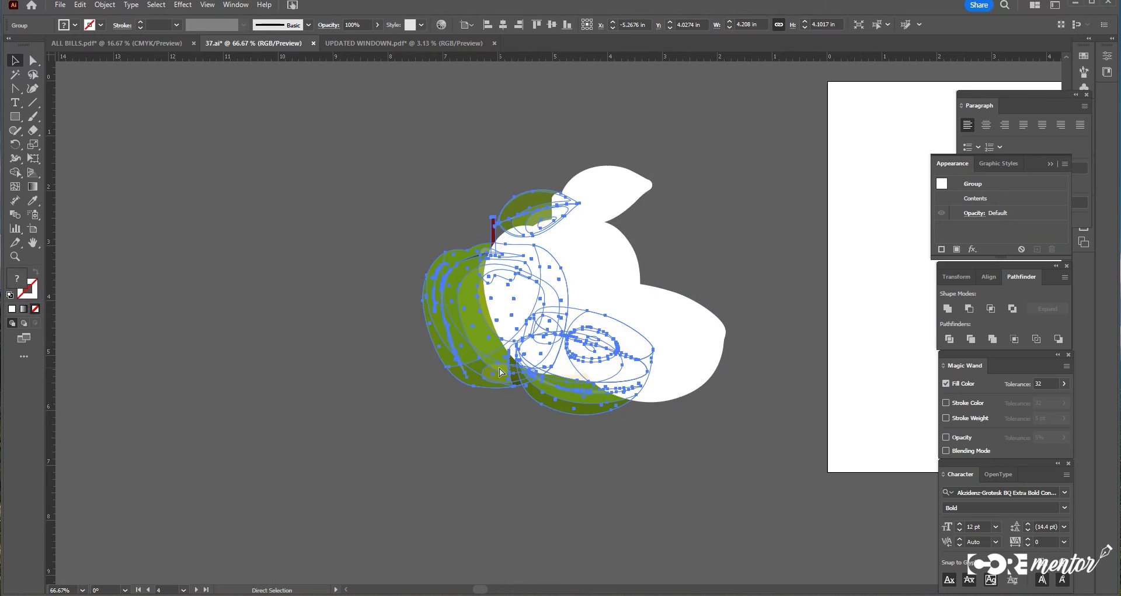
key(ctrl+shift+])
Centre the apple artwork on the white silhouette to leave an even border, and deselect it
drag(572, 347, 646, 491)
ctrl+click(596, 431)
click(727, 434)
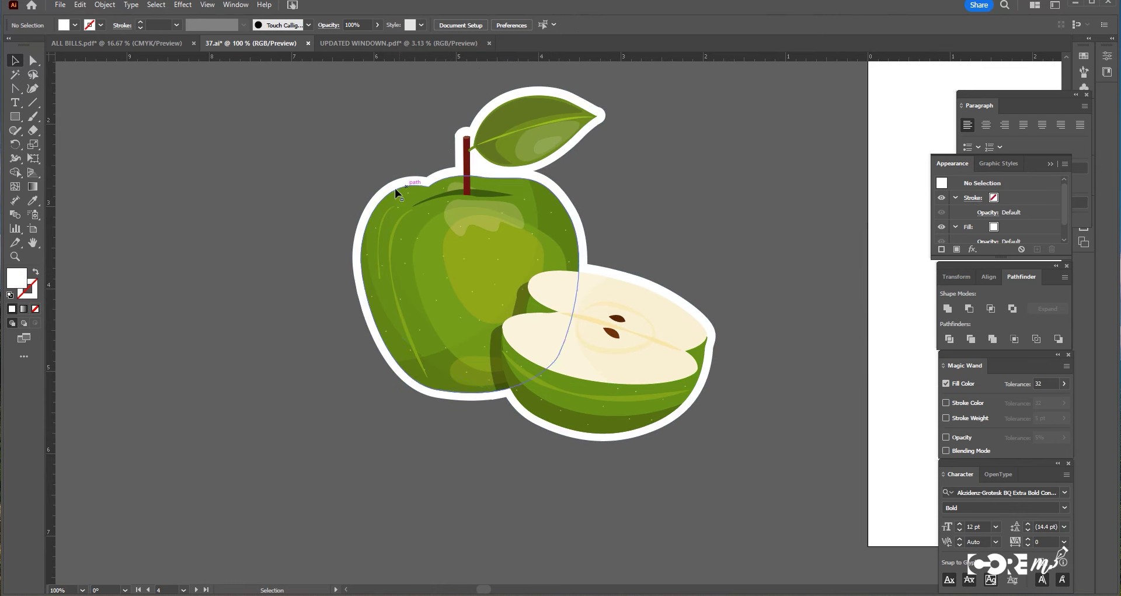
Move the bordered apple onto the artboard and scale it down to about 1.1 in tall near the upper-left corner
scroll(619, 316, down, 5)
click(527, 299)
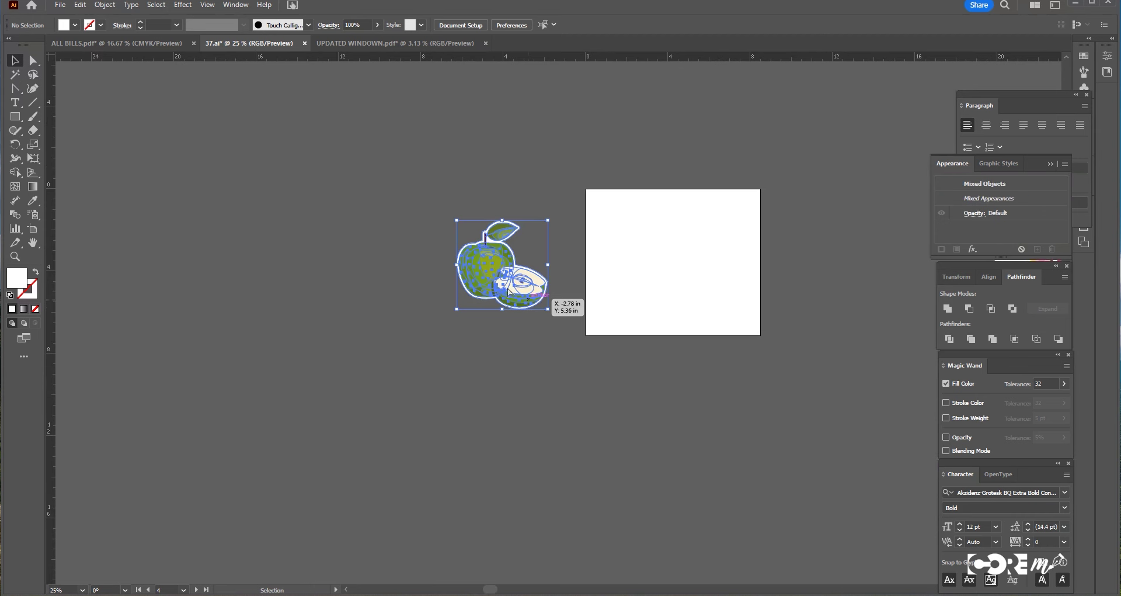
drag(527, 299, 627, 246)
key(ctrl+space)
ctrl+click(629, 248)
ctrl+click(559, 263)
drag(580, 420, 492, 352)
Copy the small apple sideways and repeat the duplication to form a row of six
drag(497, 343, 548, 343)
key(ctrl+d)
key(ctrl+d)
key(ctrl+d)
key(ctrl+d)
Copy the row of apples downward until five rows fill the artboard, and select the whole grid
drag(766, 418, 545, 390)
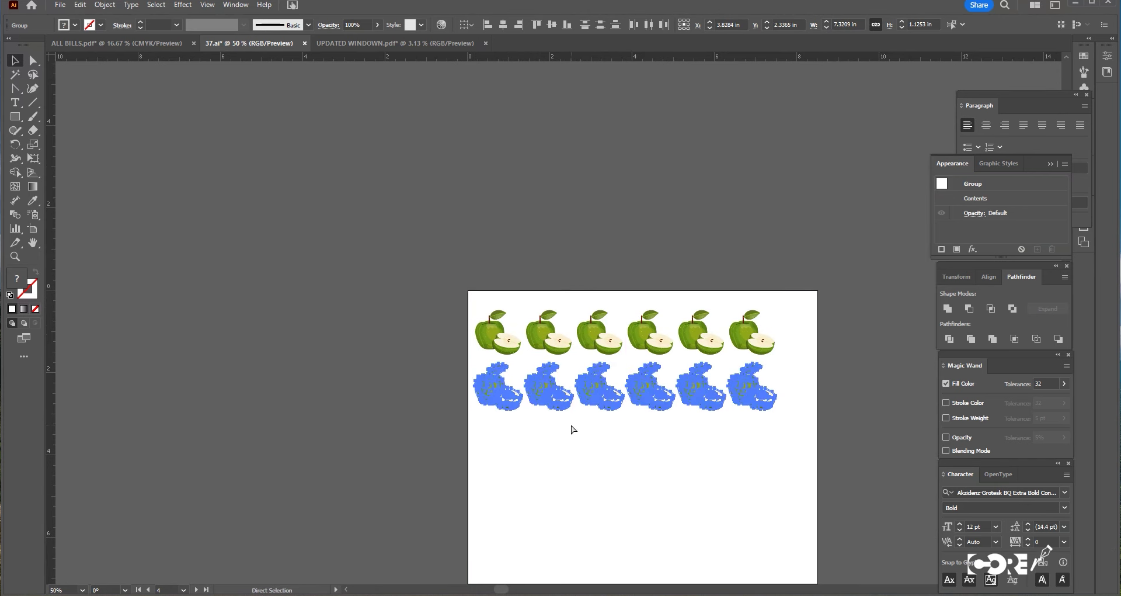
key(ctrl+d)
key(ctrl+d)
key(ctrl+d)
scroll(570, 424, down, 3)
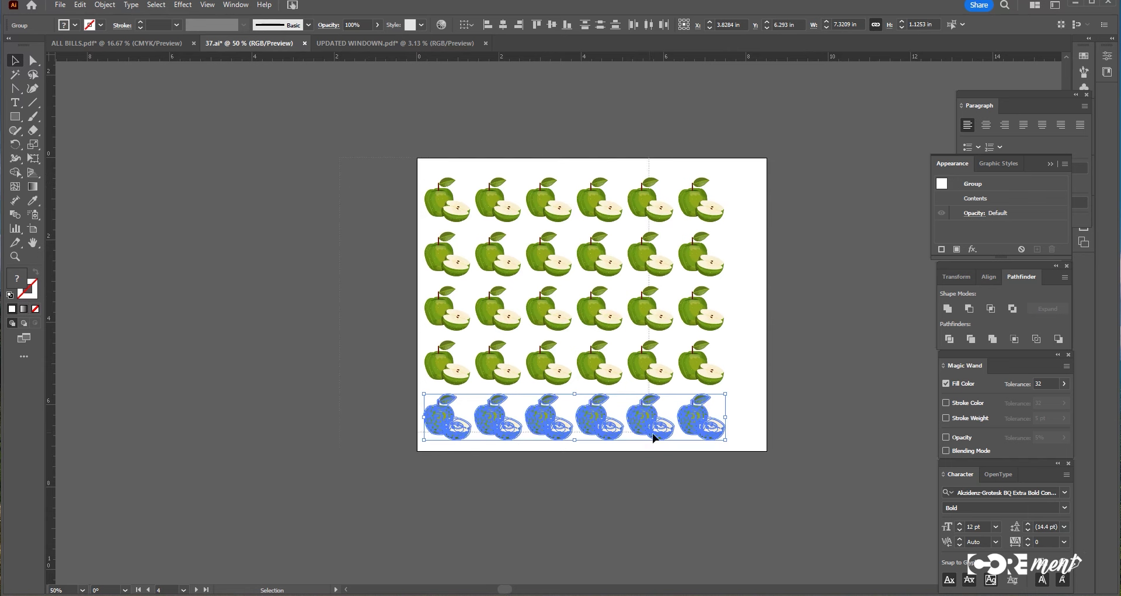
key(ctrl+a)
drag(711, 430, 343, 425)
Move the ice cream logo artwork off its artboard, past the left edge, and deselect it
click(340, 478)
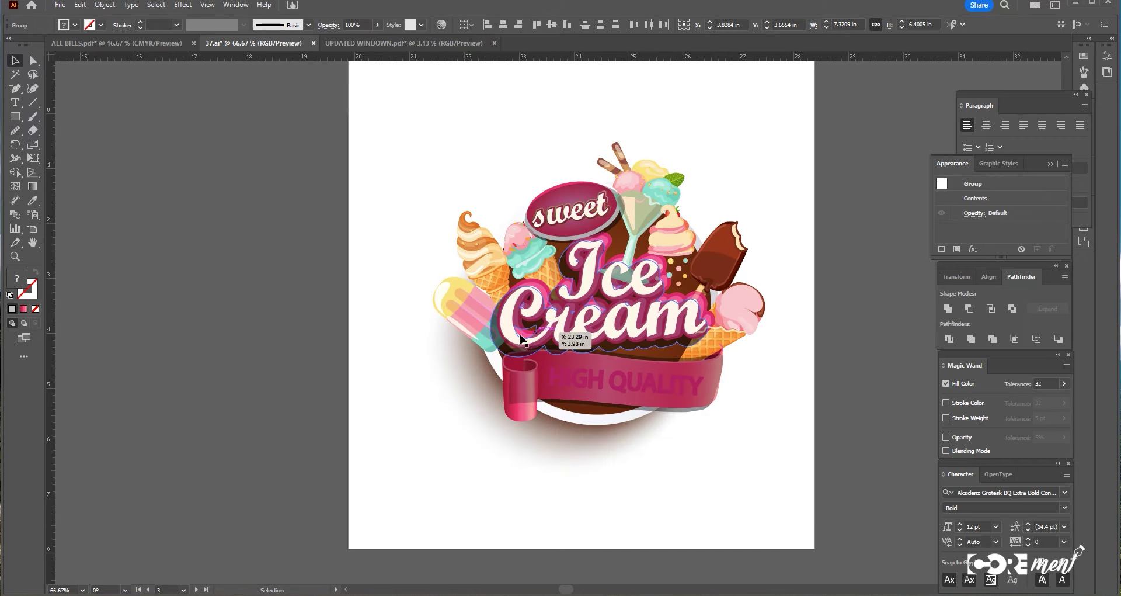
key(ctrl+minus)
drag(587, 319, 815, 412)
click(686, 303)
drag(707, 323, 298, 323)
click(117, 193)
Delete the soft shadow beneath the ice cream logo using Direct Selection
click(32, 60)
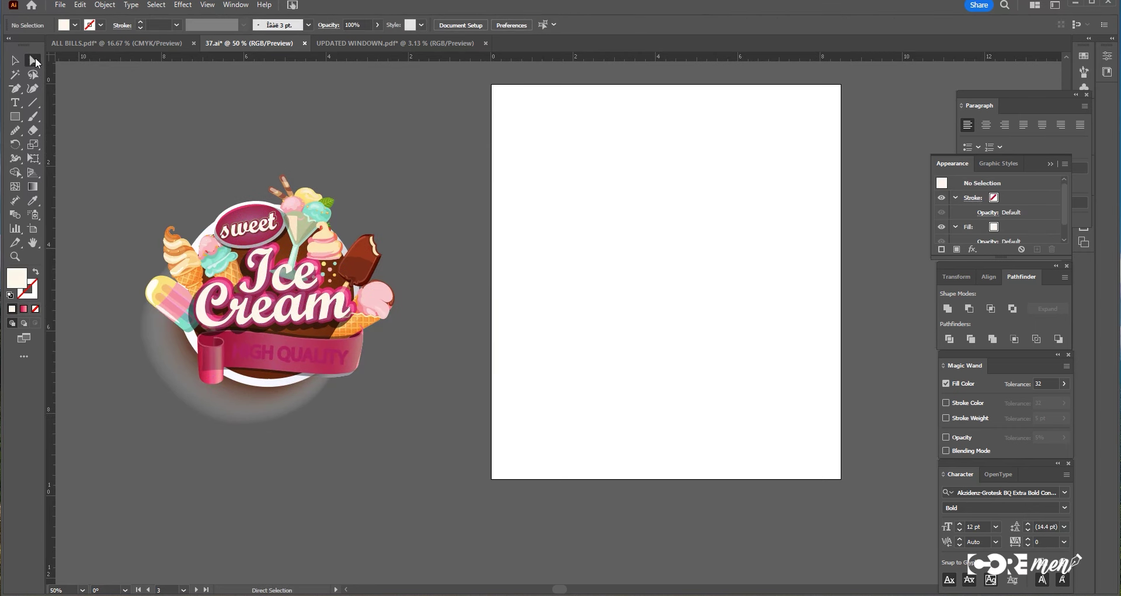
key(Delete)
click(261, 404)
key(Delete)
Group all parts of the ice cream logo and place a duplicate of it on the artboard
key(v)
drag(413, 433, 414, 440)
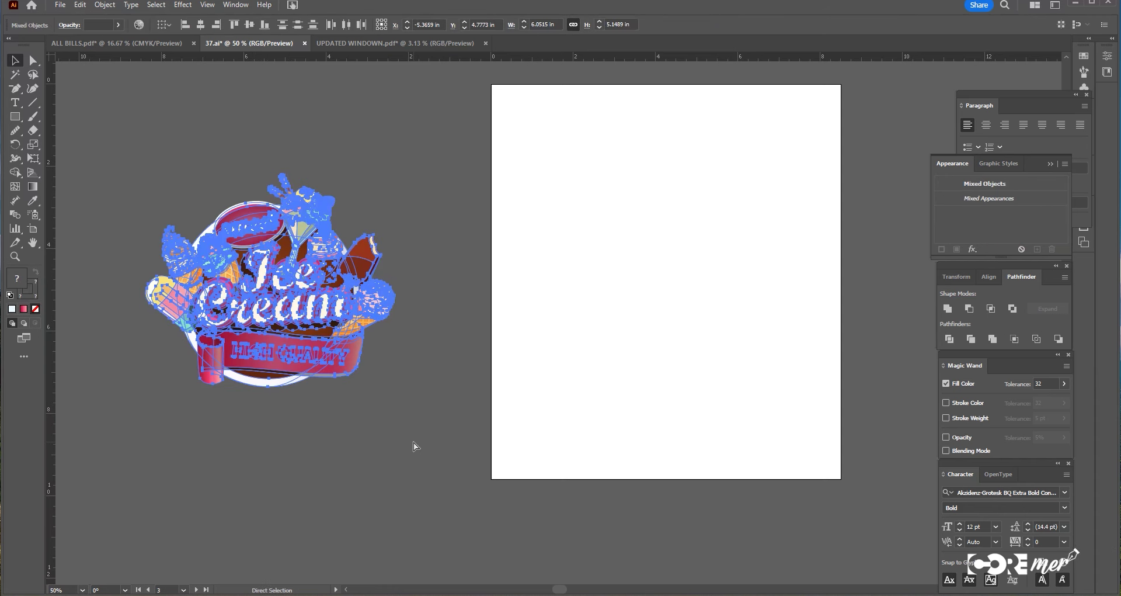
key(ctrl+g)
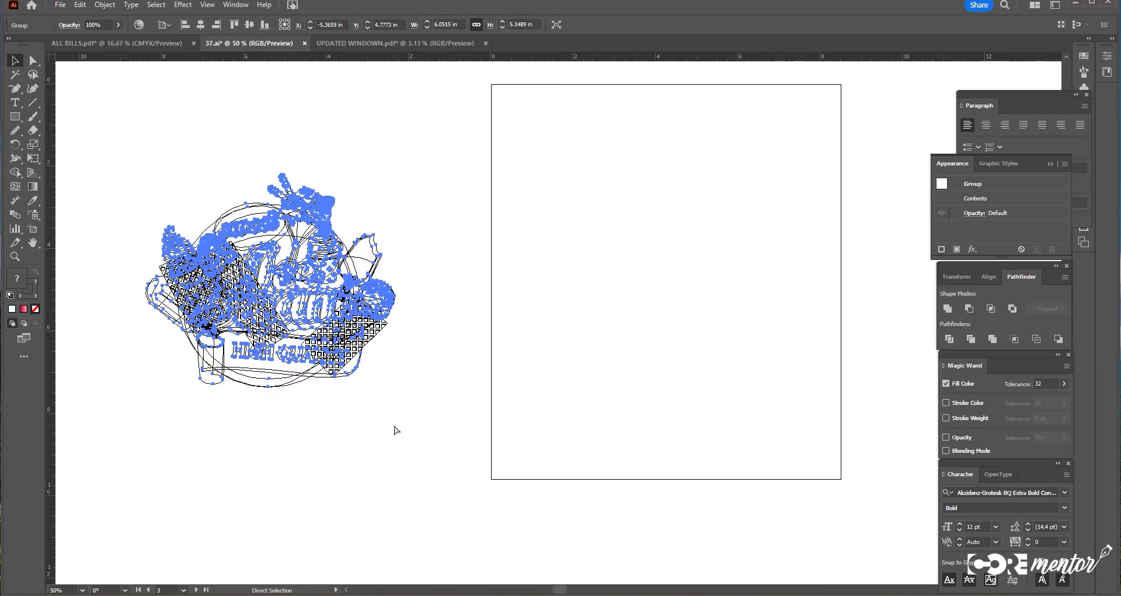
key(v)
drag(286, 340, 663, 340)
drag(564, 403, 564, 402)
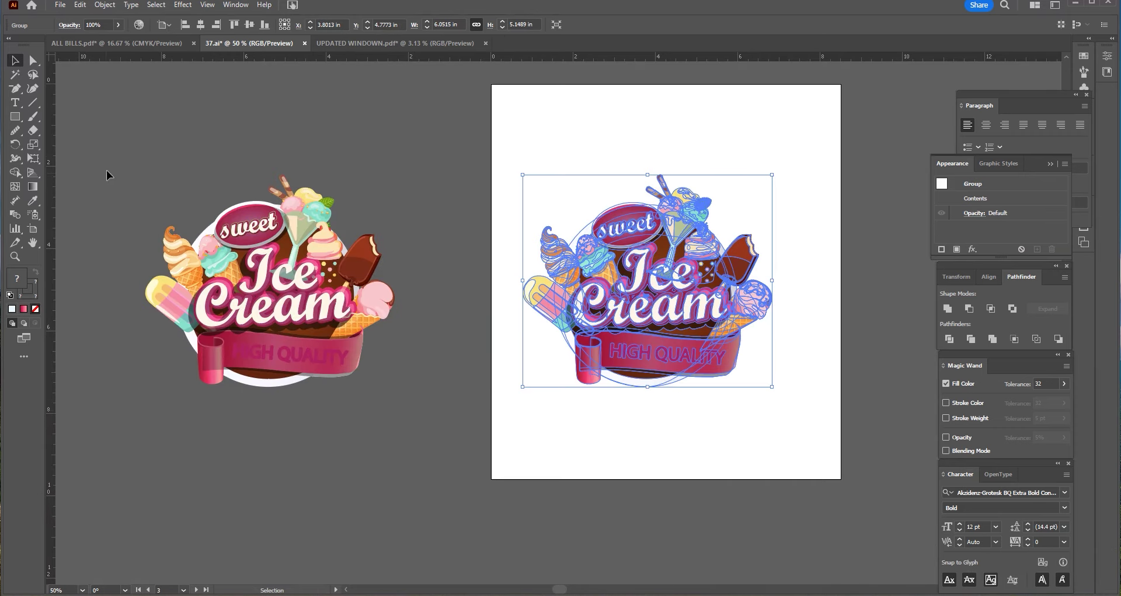
Unite the shapes of the logo outside the artboard into a silhouette and delete the leftover rounded shape inside it
drag(108, 173, 424, 422)
click(949, 308)
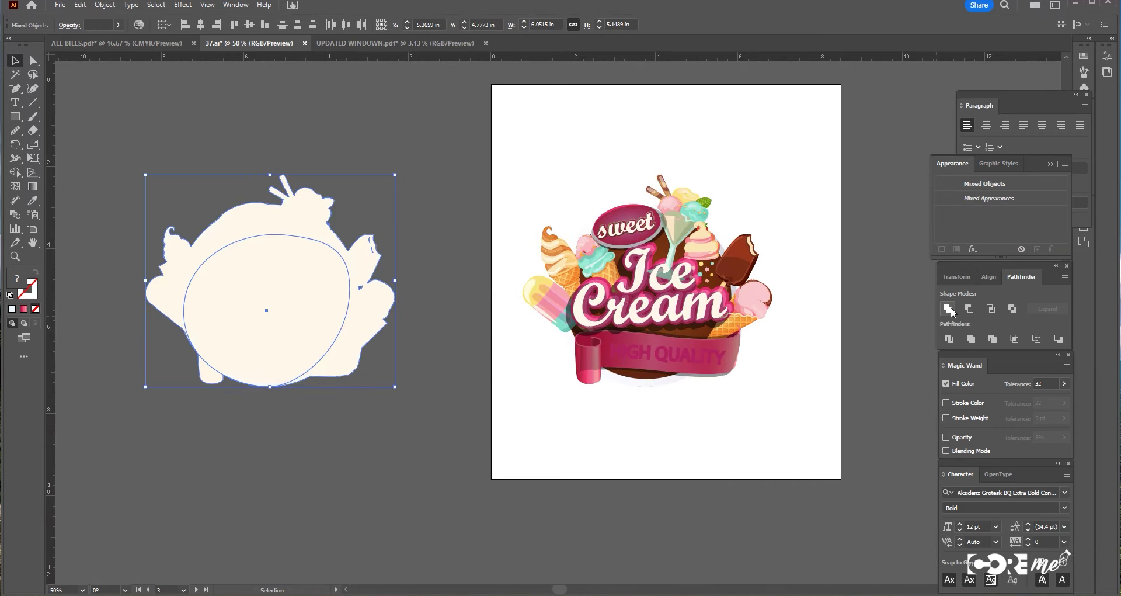
click(363, 368)
drag(306, 274, 365, 217)
click(261, 297)
key(Delete)
Cover the small gap near the silhouette's right side with a cream rectangle about 0.32 in square
ctrl+click(383, 308)
ctrl+click(505, 309)
drag(589, 307, 526, 339)
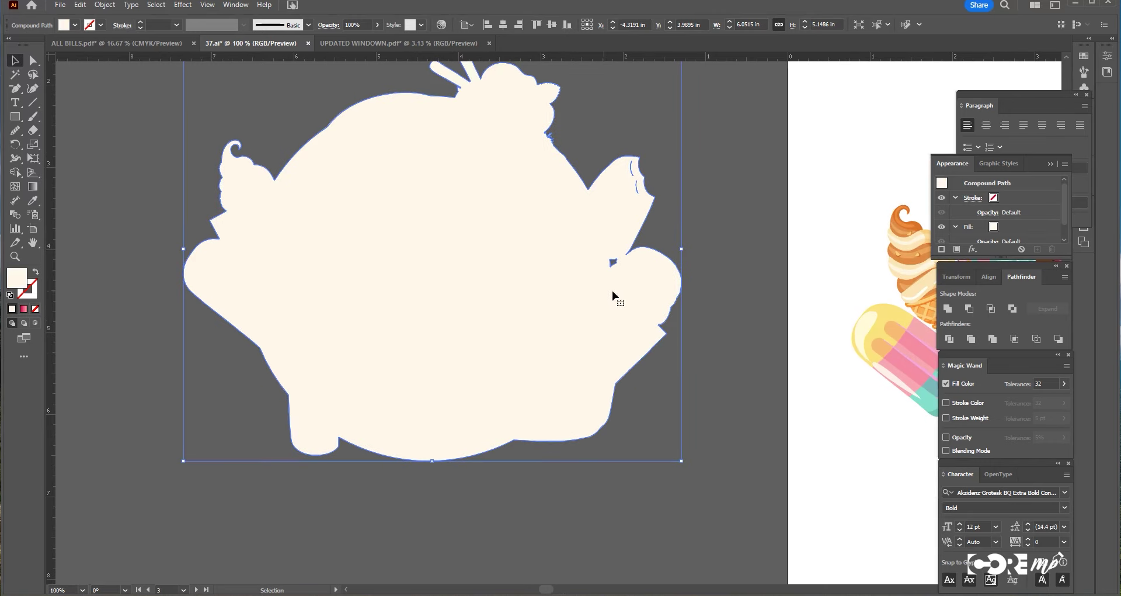
drag(713, 380, 673, 401)
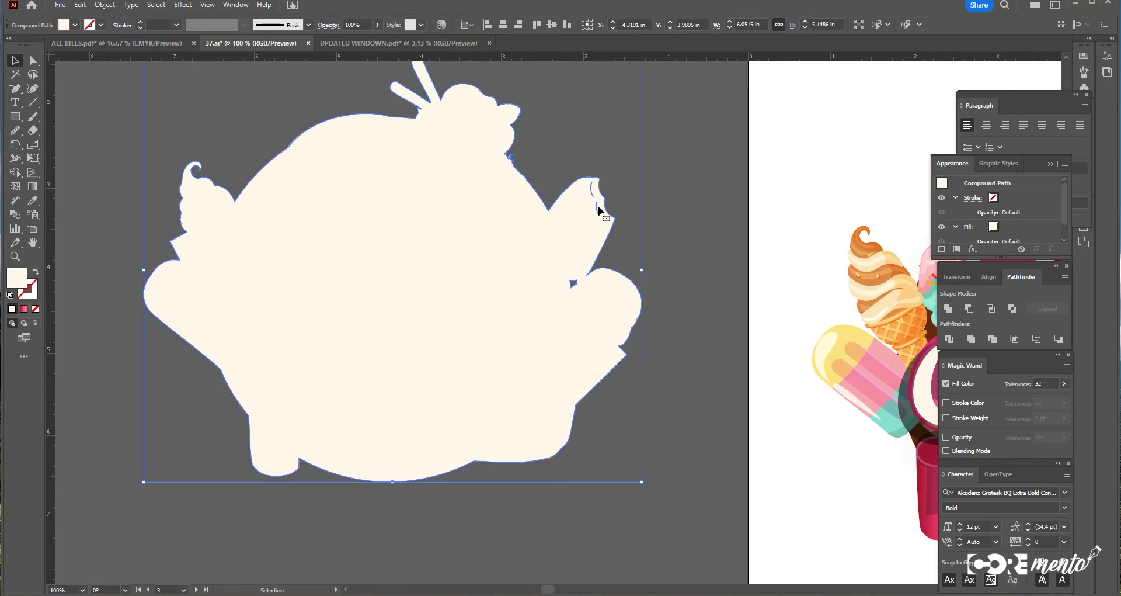
click(10, 119)
scroll(561, 265, up, 1)
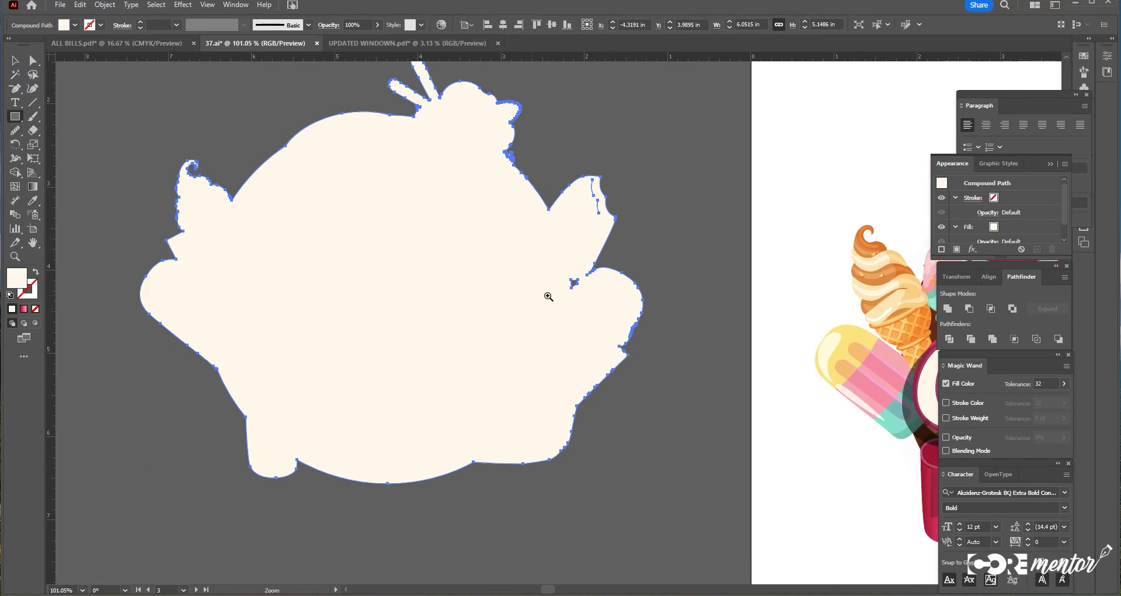
drag(561, 270, 589, 297)
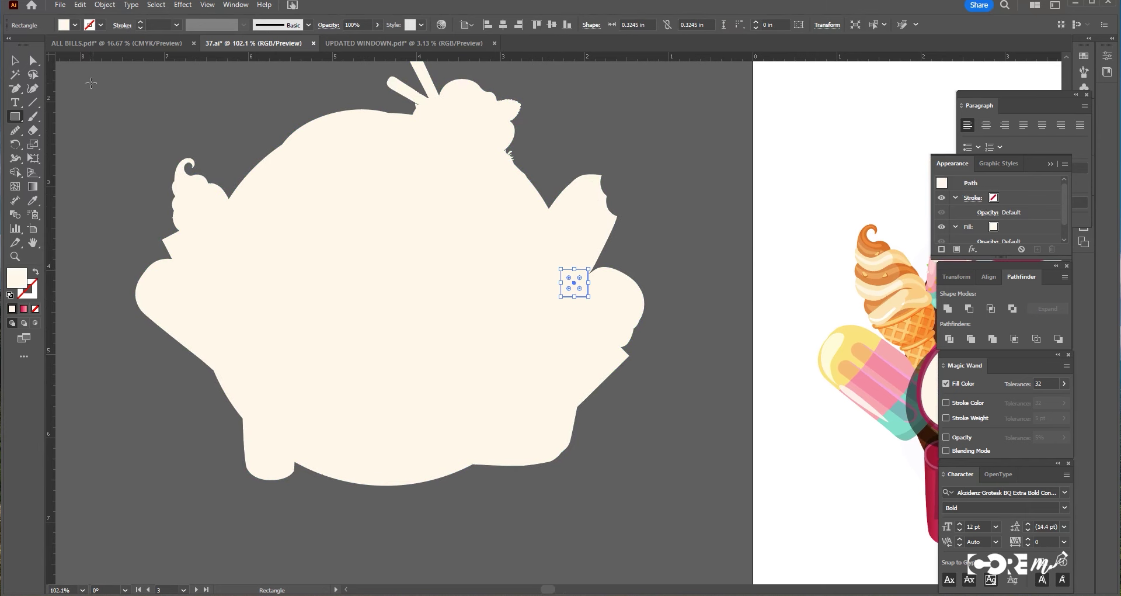
Draw a closed cream shape with the Pen tool over the thin slits beside the bitten edge of the silhouette's ice cream bar
click(13, 97)
click(41, 89)
drag(565, 257, 604, 263)
ctrl+click(600, 195)
ctrl+click(554, 271)
ctrl+click(582, 408)
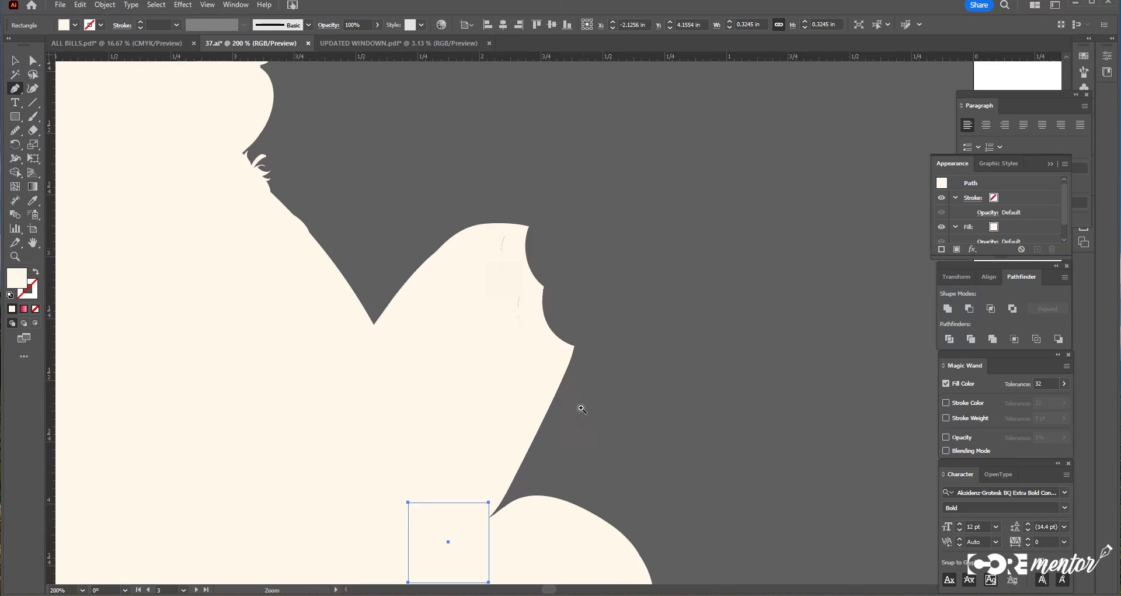
click(488, 236)
click(506, 228)
click(513, 234)
click(525, 270)
click(532, 316)
click(526, 349)
click(514, 350)
click(494, 291)
click(489, 236)
Unite the silhouette with the rectangle and pen-drawn patch covering its gaps
key(ctrl+0)
ctrl+click(434, 311)
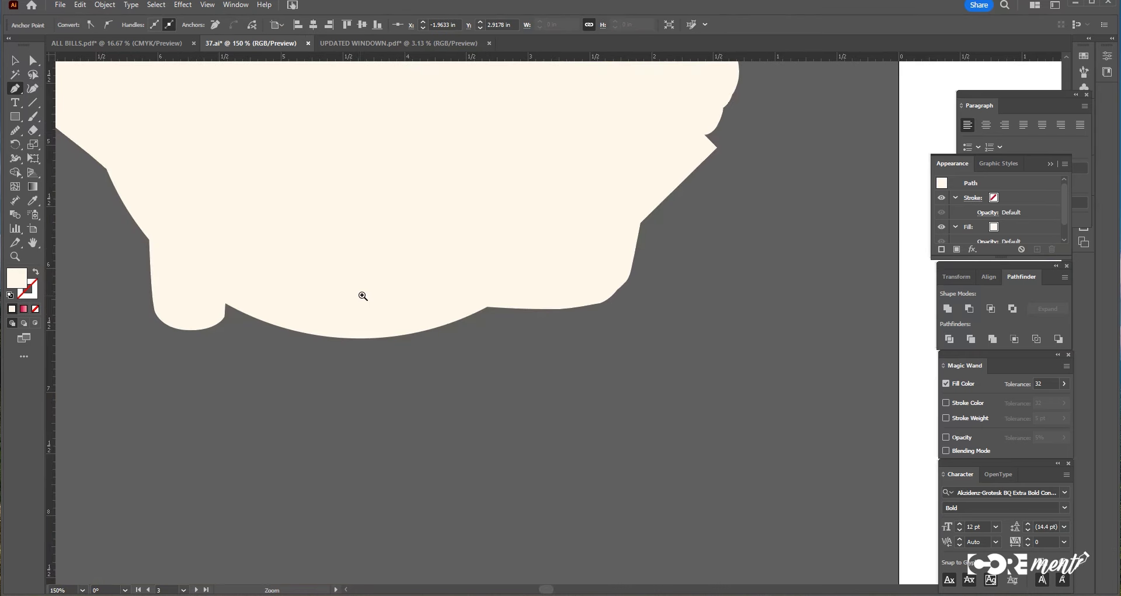
ctrl+click(464, 293)
ctrl+alt+click(501, 277)
ctrl+alt+click(500, 275)
ctrl+alt+click(500, 274)
key(v)
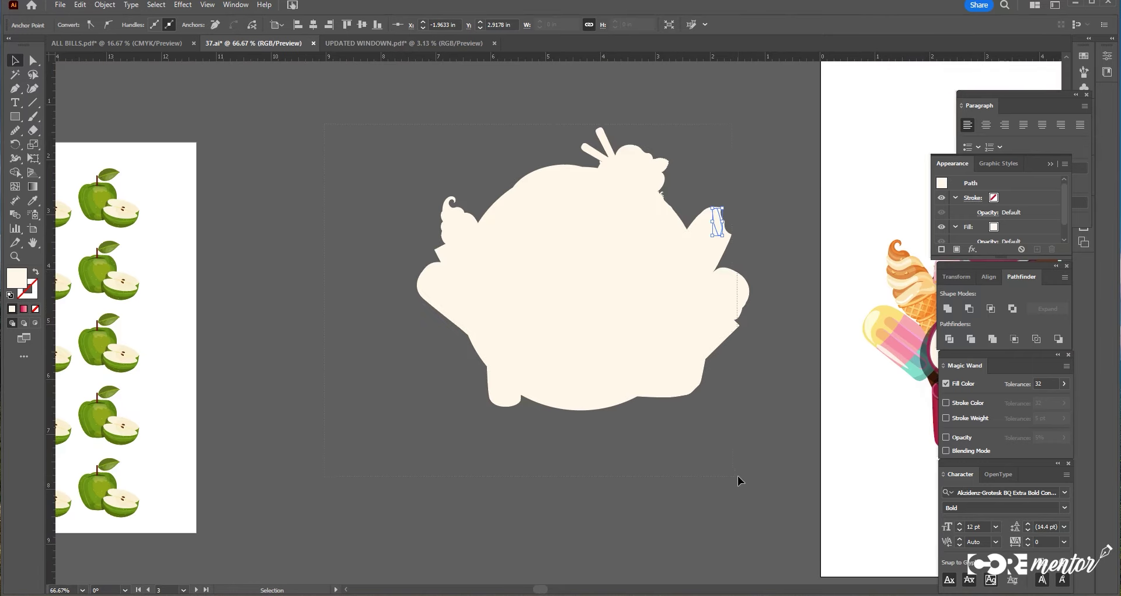
drag(737, 475, 603, 175)
click(948, 309)
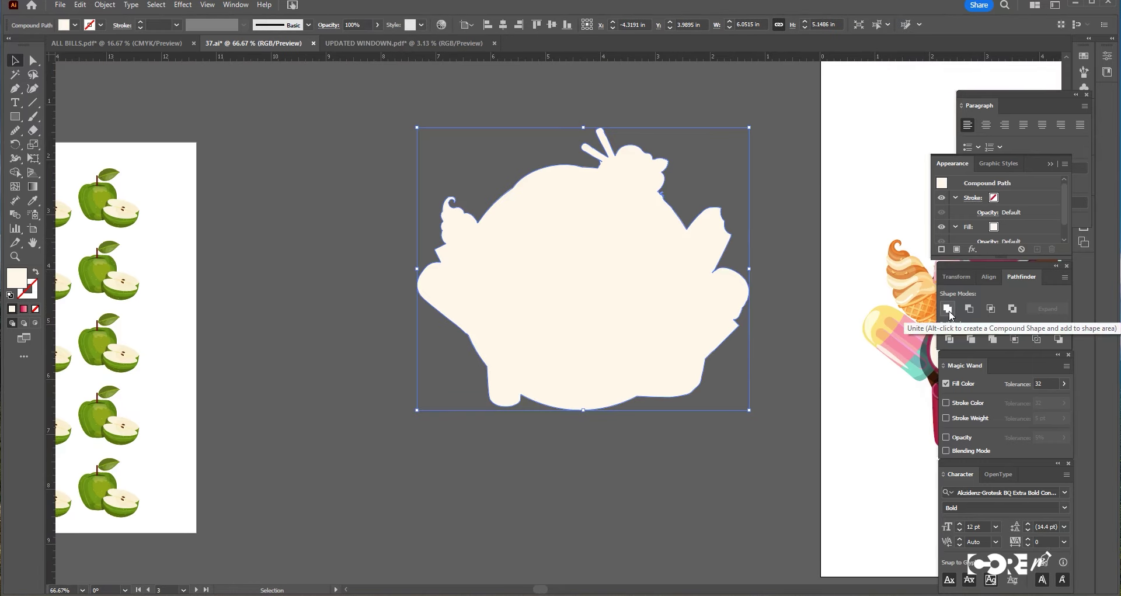
Apply the Offset Path effect to the silhouette with a 0.1 in offset and Miter joins
drag(835, 309, 775, 360)
click(185, 5)
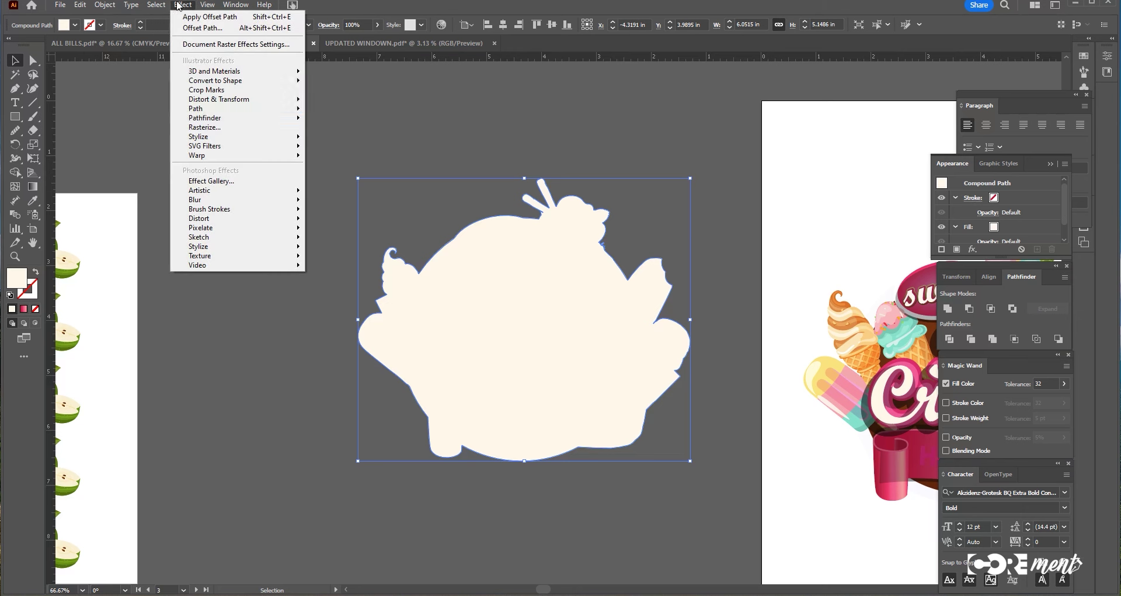
mouse_move(281, 108)
click(359, 110)
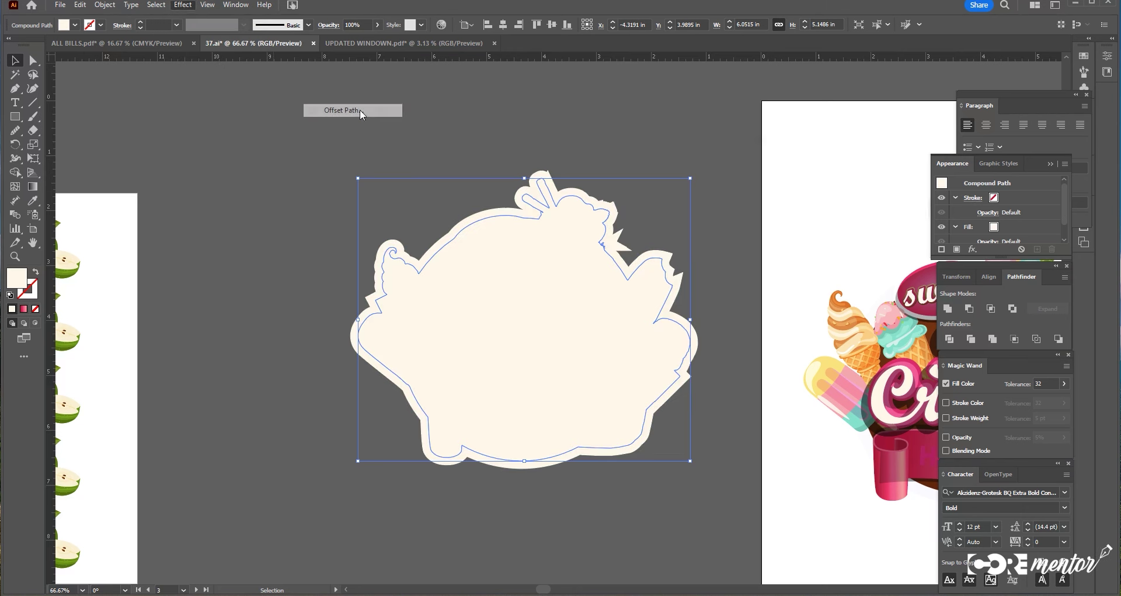
drag(821, 138, 854, 149)
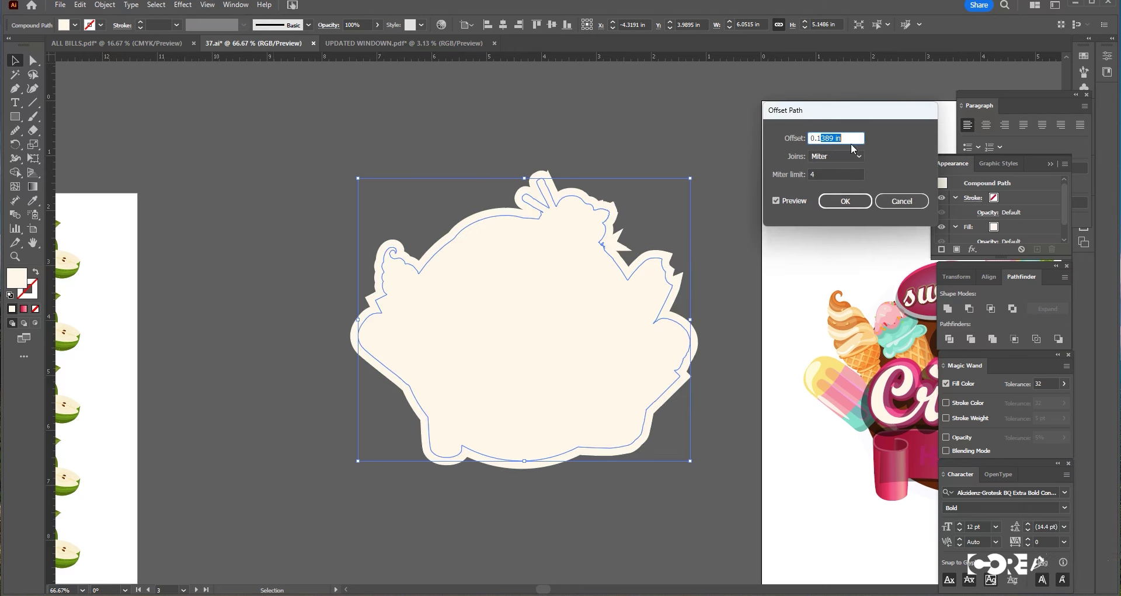
click(840, 204)
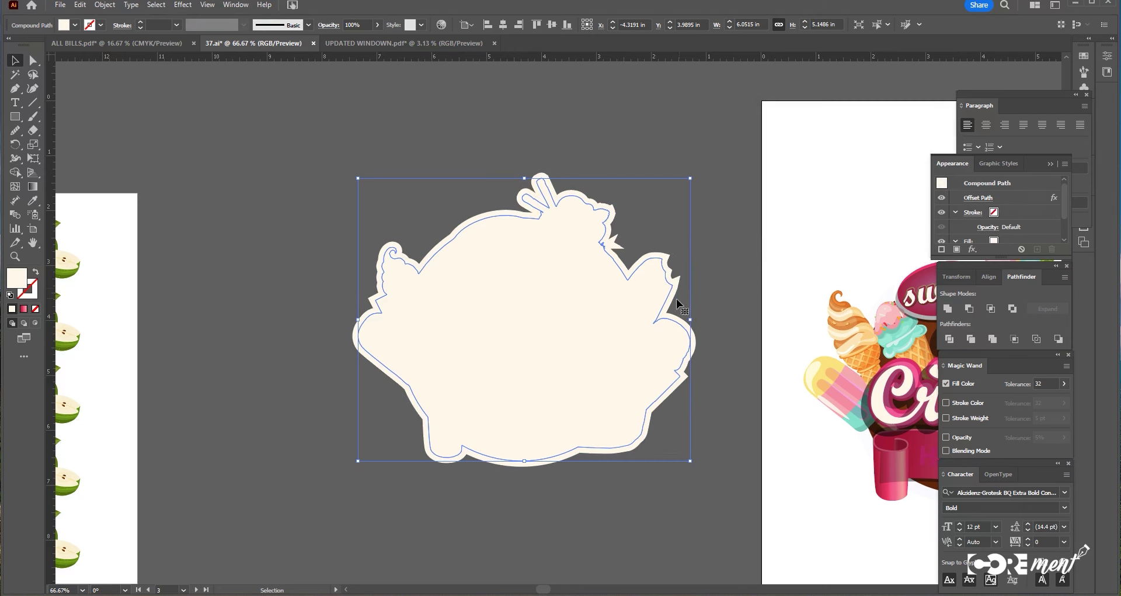
Expand the appearance of the offset silhouette into an editable path
click(585, 339)
click(593, 308)
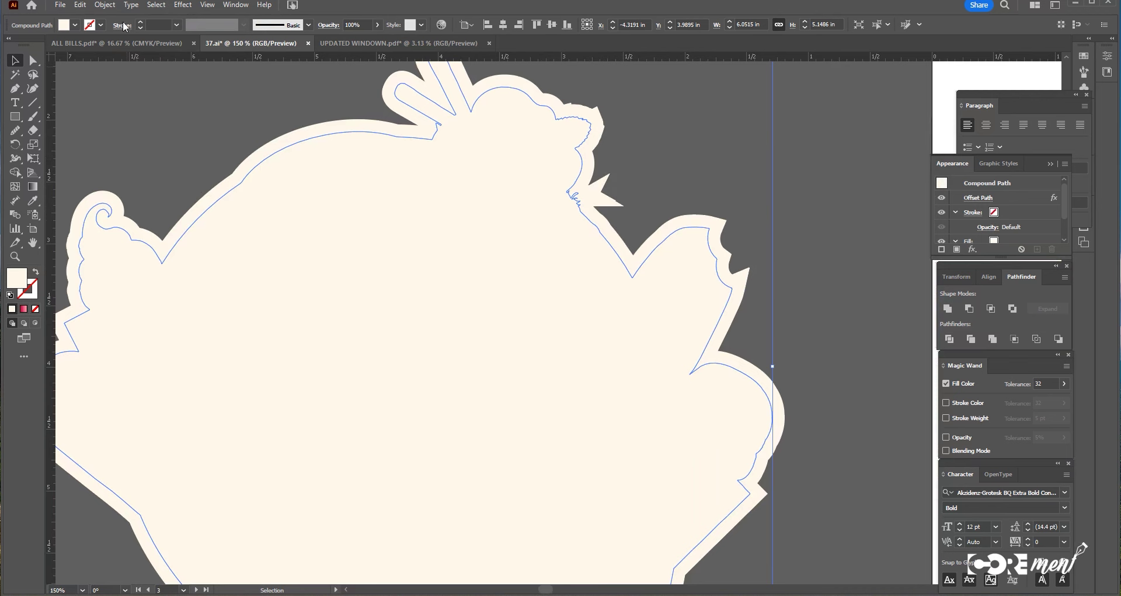
click(105, 5)
click(132, 170)
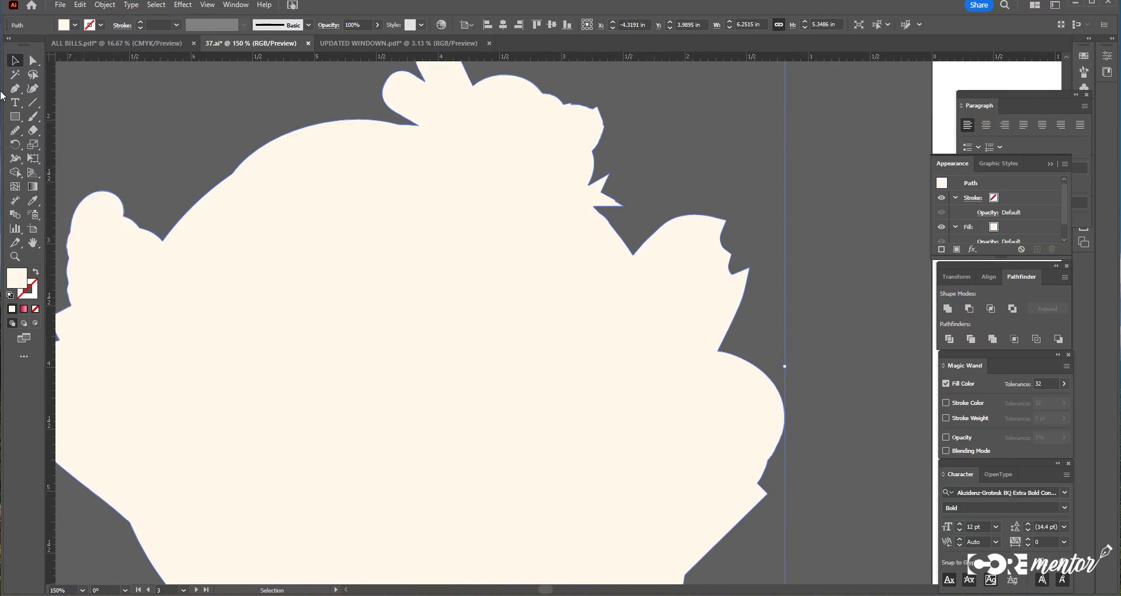
Delete the anchor points forming the long spikes in the notch on the silhouette's upper-right outline
drag(16, 88, 59, 113)
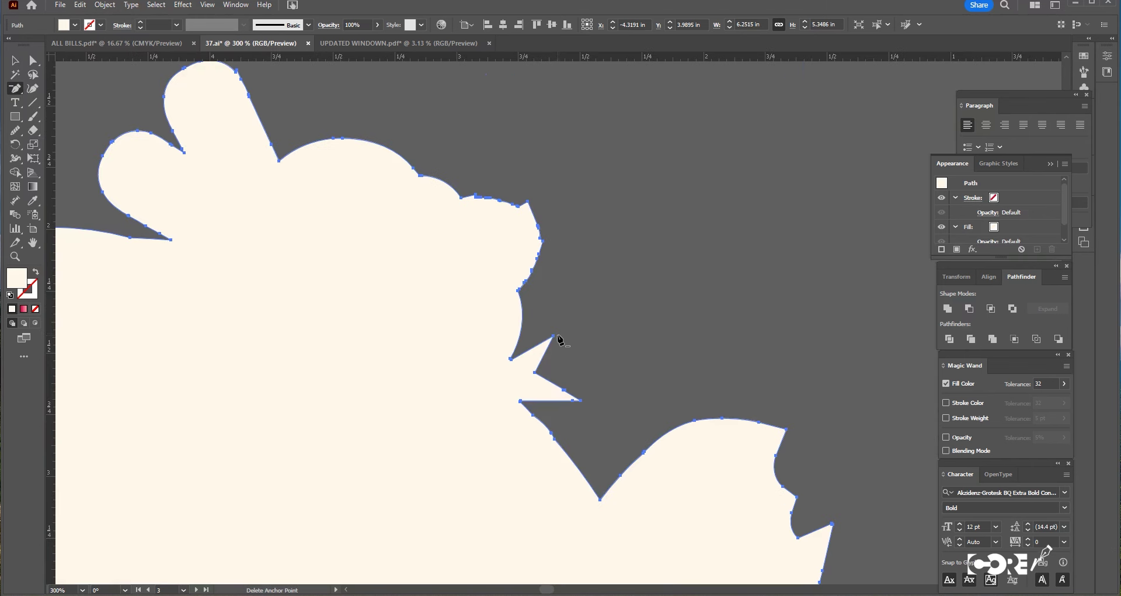
click(554, 337)
click(580, 403)
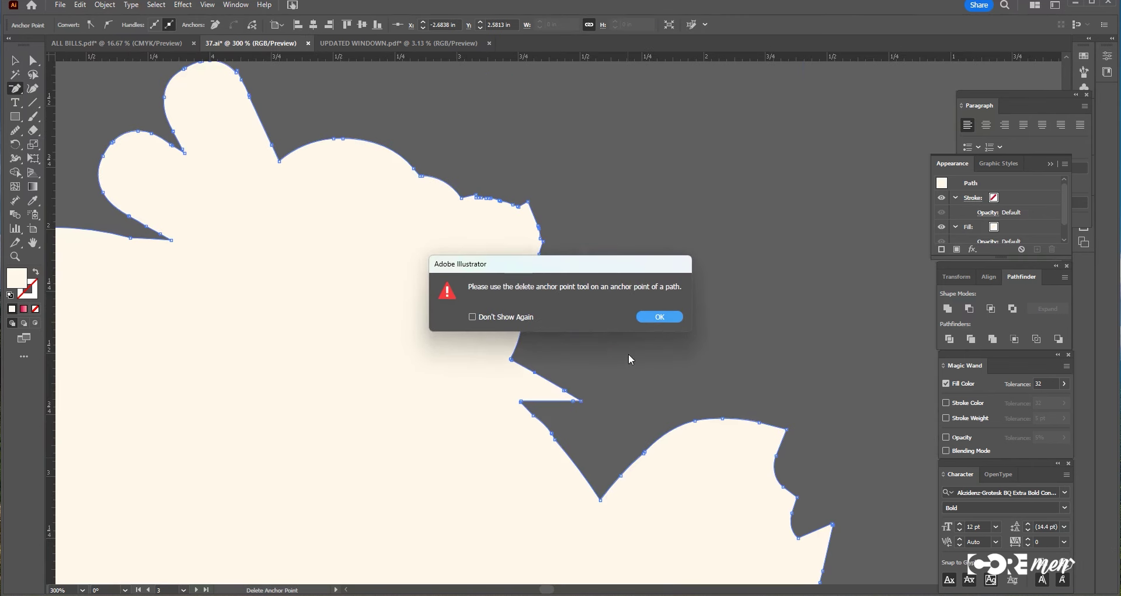
key(ctrl+plus)
click(649, 318)
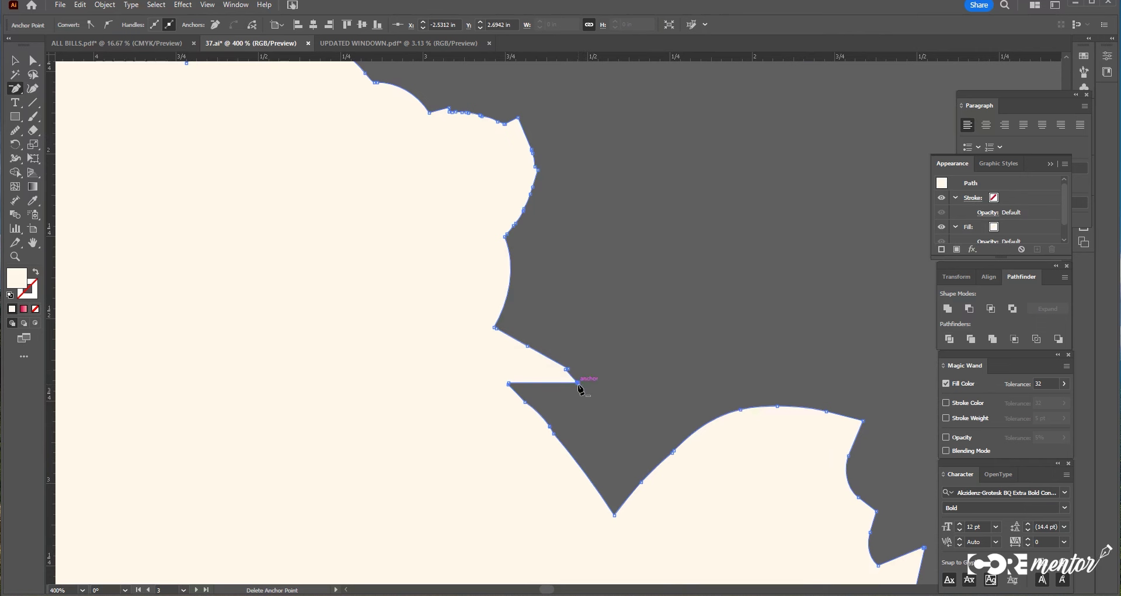
click(577, 385)
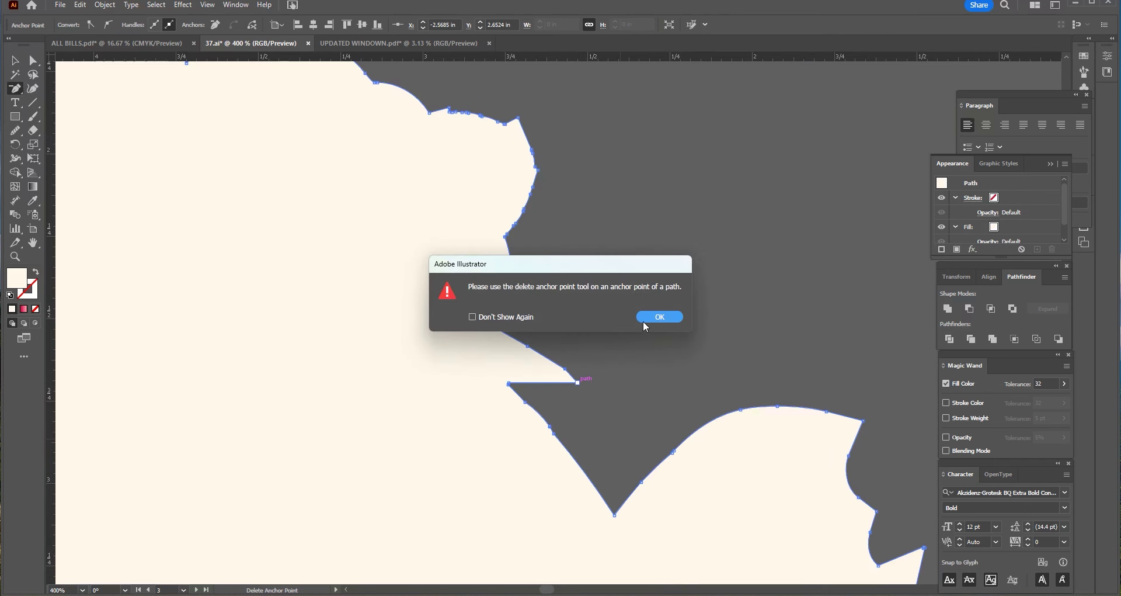
click(645, 321)
click(576, 383)
click(565, 369)
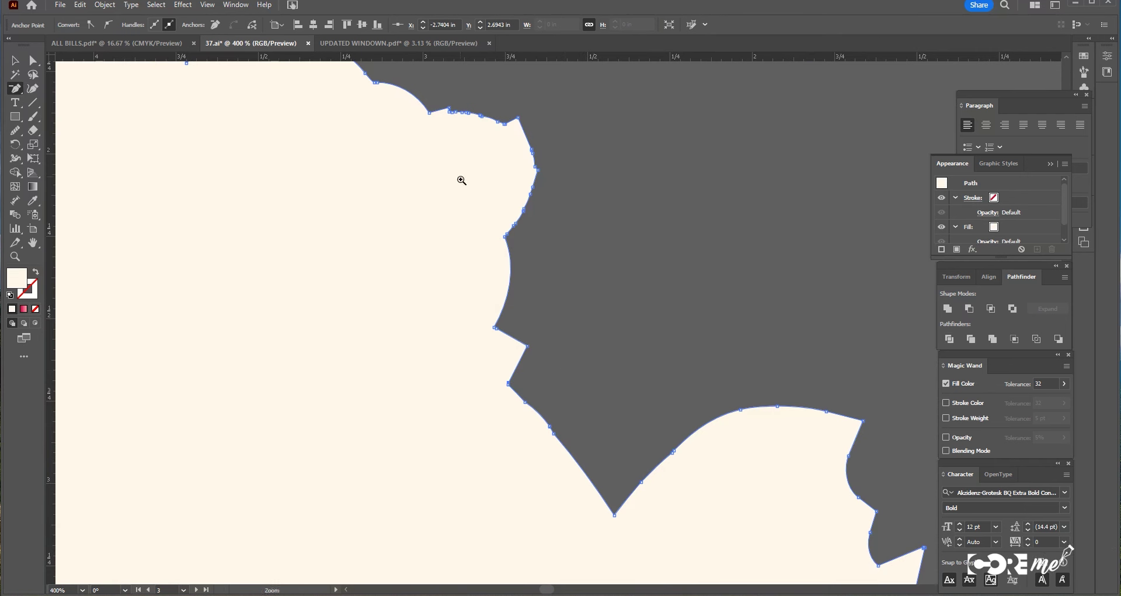
Remove excess anchor points from the bumpy scoop edge and the rounded wafer tip on the silhouette's upper outline
click(450, 111)
drag(381, 205, 525, 337)
ctrl+click(277, 104)
drag(487, 303, 496, 303)
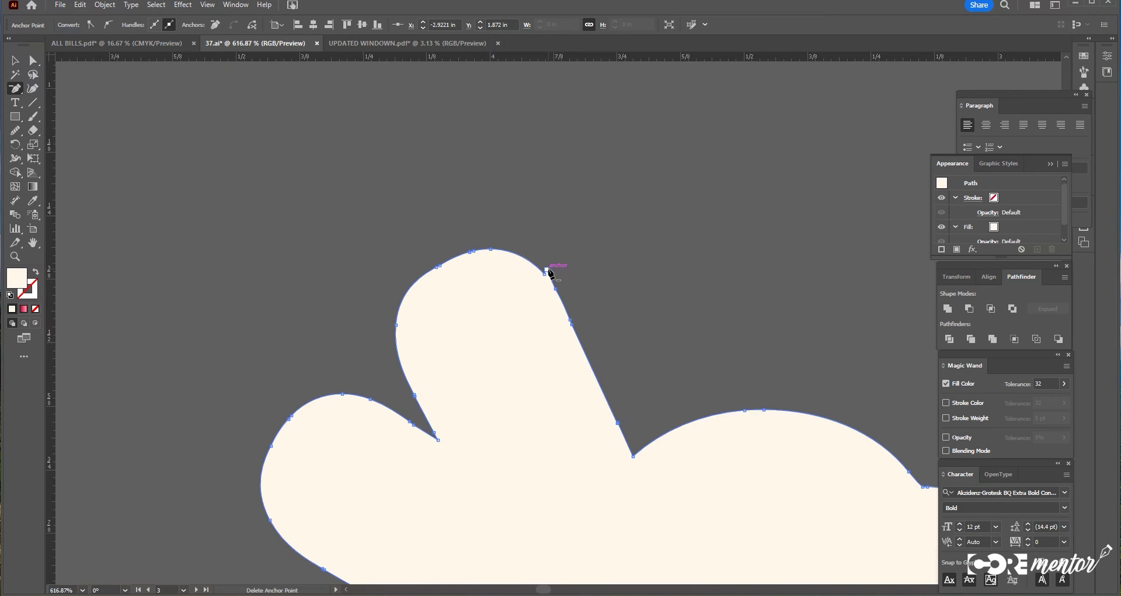
click(547, 269)
Smooth the rounded bulge and pointed notch on the silhouette's lower-right outline with the Smooth tool
key(ctrl+minus)
key(ctrl+minus)
key(ctrl+minus)
drag(750, 499, 616, 289)
drag(690, 409, 716, 108)
drag(684, 380, 761, 121)
mouse_move(598, 365)
mouse_down()
mouse_move(408, 338)
mouse_move(108, 176)
mouse_up()
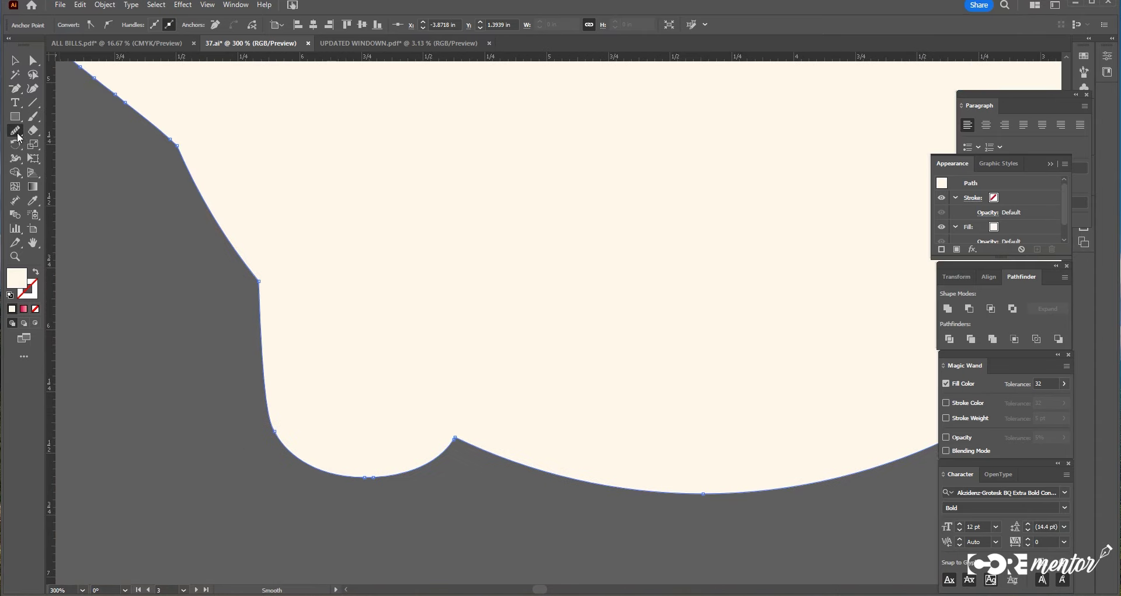
drag(699, 239, 579, 413)
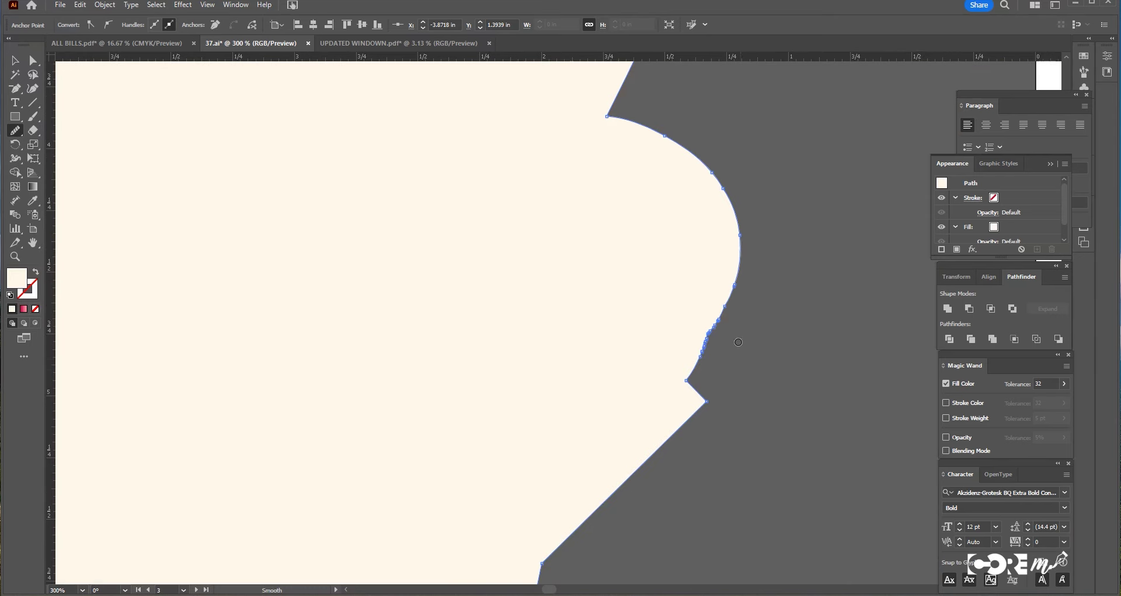
drag(689, 368, 729, 307)
drag(695, 371, 692, 374)
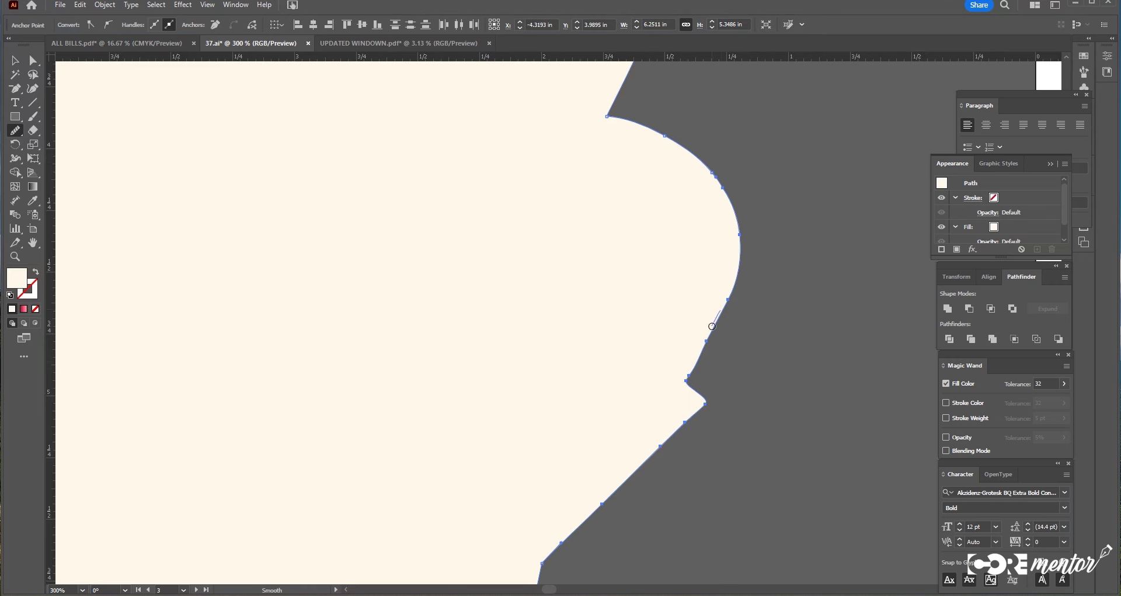
Smooth the jagged edges and corners along the rest of the silhouette's outline, including its upper-right side
scroll(747, 312, up, 5)
mouse_move(644, 187)
mouse_down()
mouse_move(704, 283)
mouse_move(752, 318)
mouse_up()
drag(481, 155, 580, 271)
drag(579, 271, 595, 305)
mouse_move(578, 152)
mouse_down()
mouse_move(592, 185)
mouse_move(622, 196)
mouse_up()
mouse_move(514, 139)
mouse_down()
mouse_move(589, 163)
mouse_move(621, 197)
mouse_up()
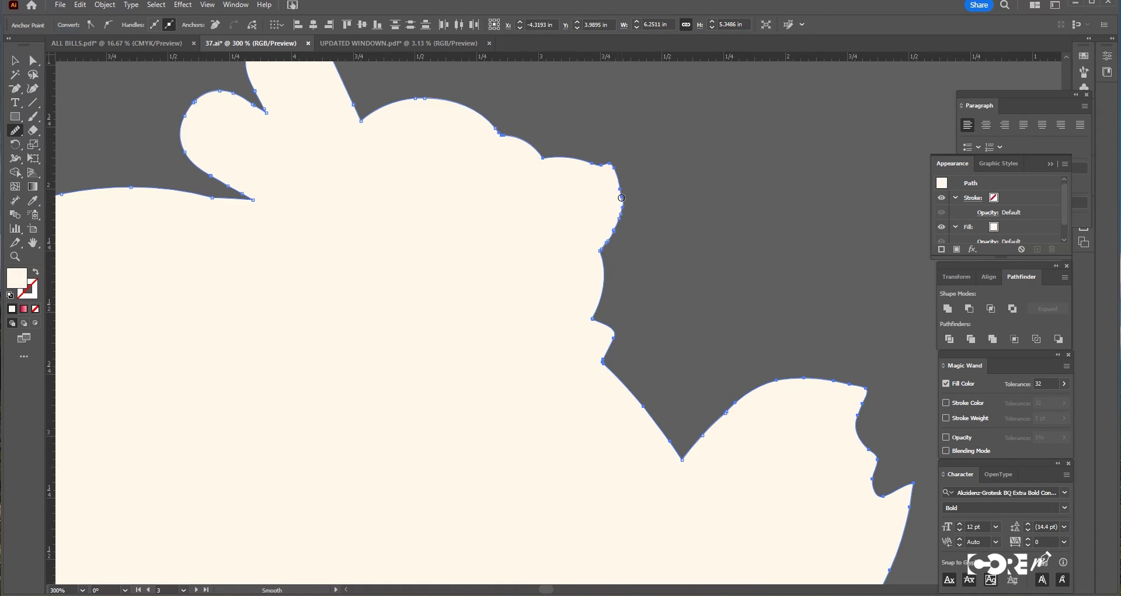
drag(320, 225, 579, 372)
drag(535, 174, 598, 191)
scroll(553, 235, down, 2)
scroll(498, 381, down, 2)
mouse_move(615, 578)
mouse_down()
mouse_move(621, 358)
mouse_move(553, 358)
mouse_up()
scroll(621, 358, down, 1)
click(16, 62)
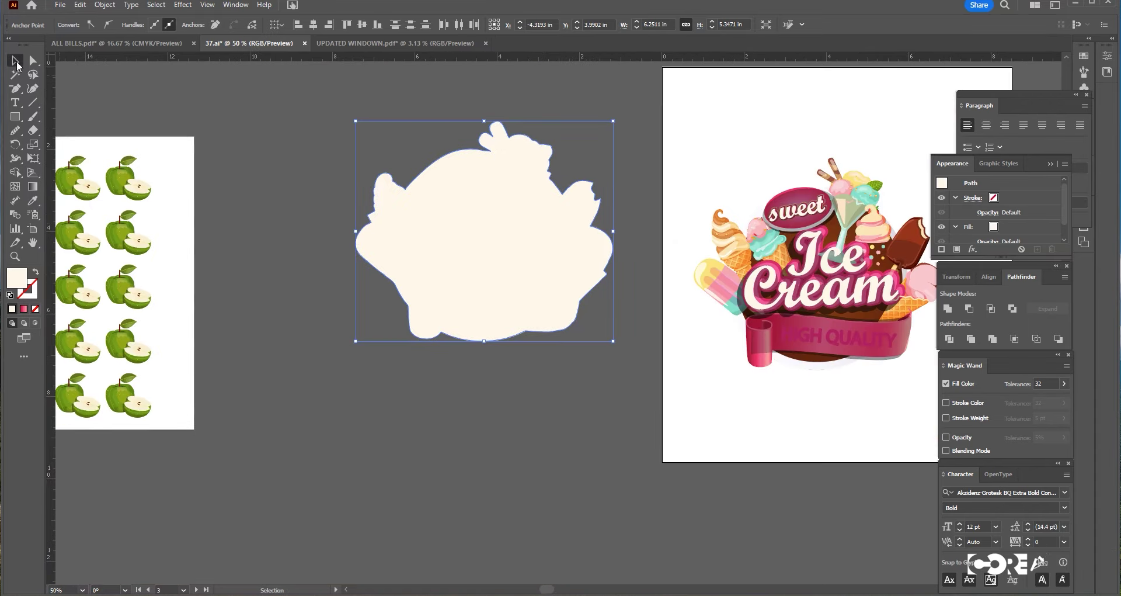
Move the full-colour ice cream logo off the artboard so it overlaps the top of the silhouette
drag(492, 368, 448, 449)
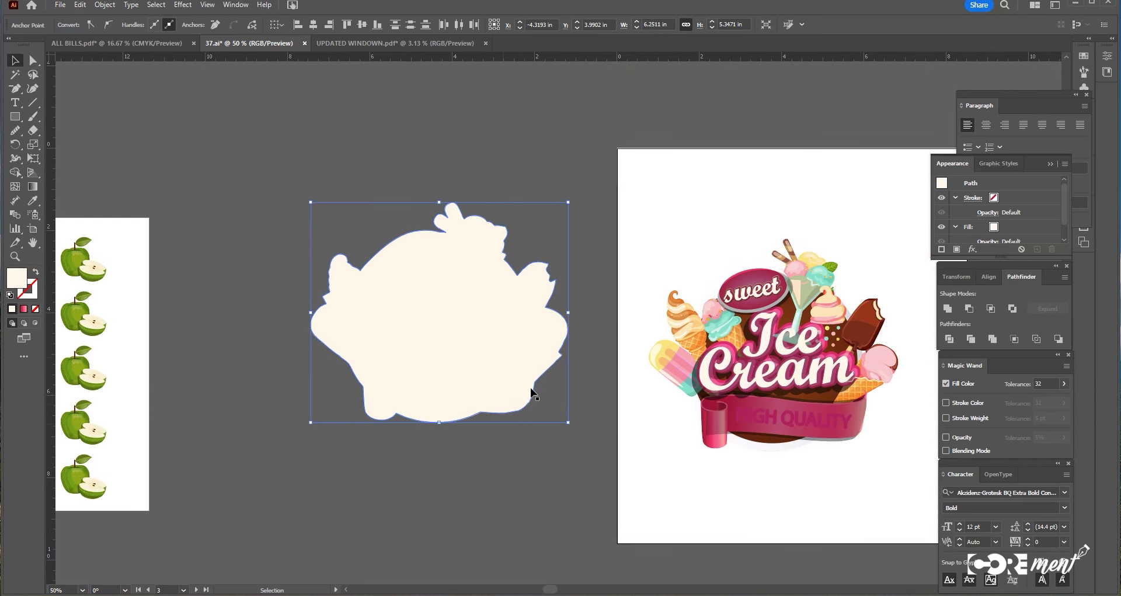
key(a)
drag(646, 227, 877, 499)
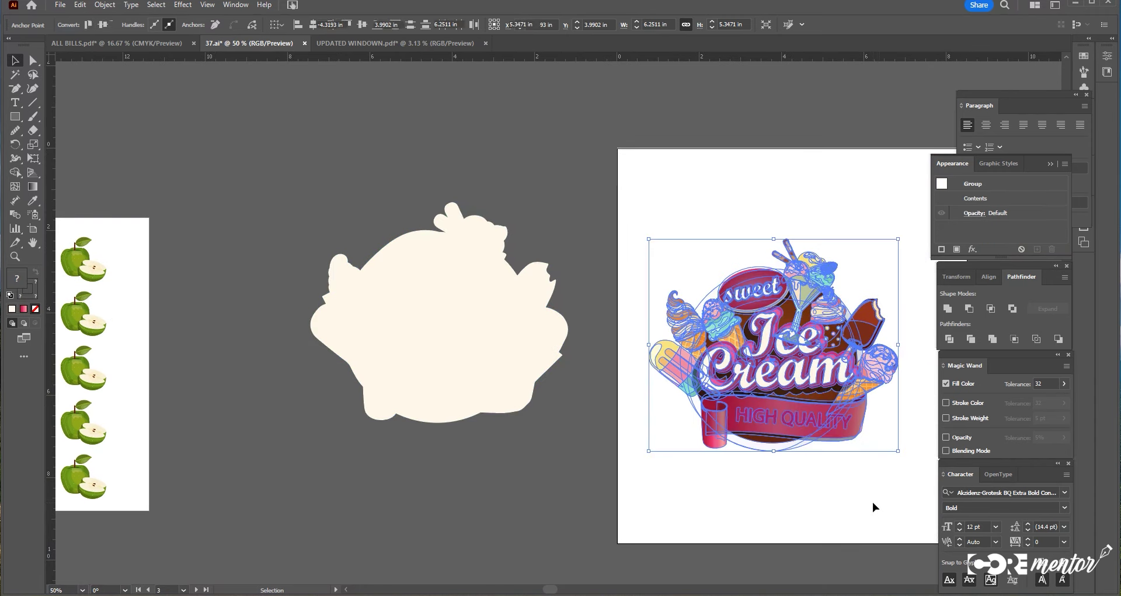
drag(778, 421, 493, 235)
drag(501, 383, 501, 381)
Fill the silhouette with dark navy #0D0042 and position the ice cream logo centrally over it as a border
click(503, 375)
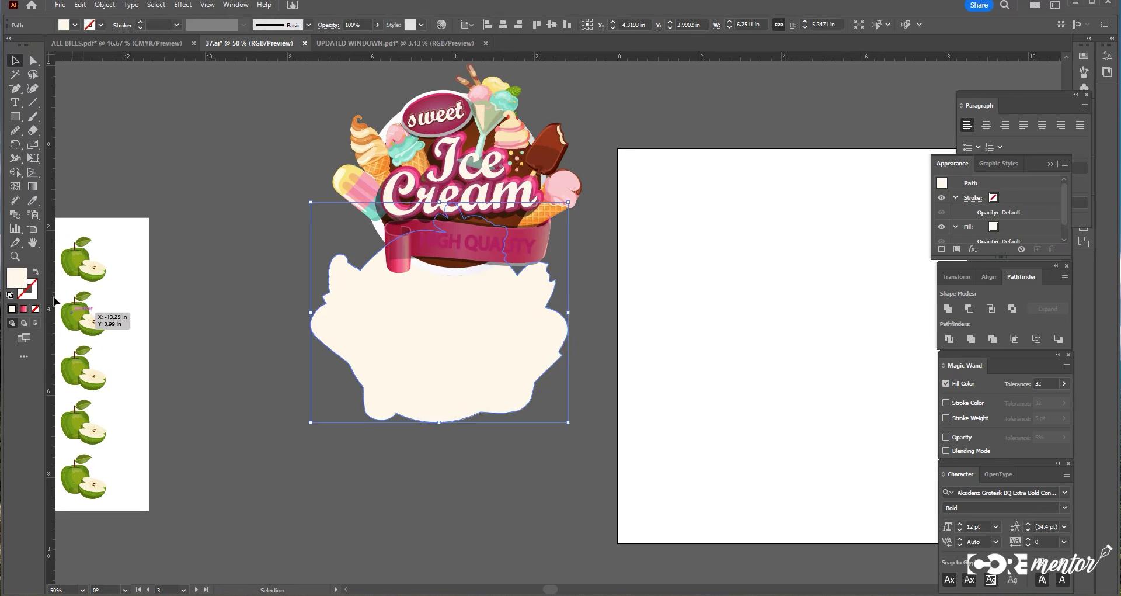
double_click(21, 278)
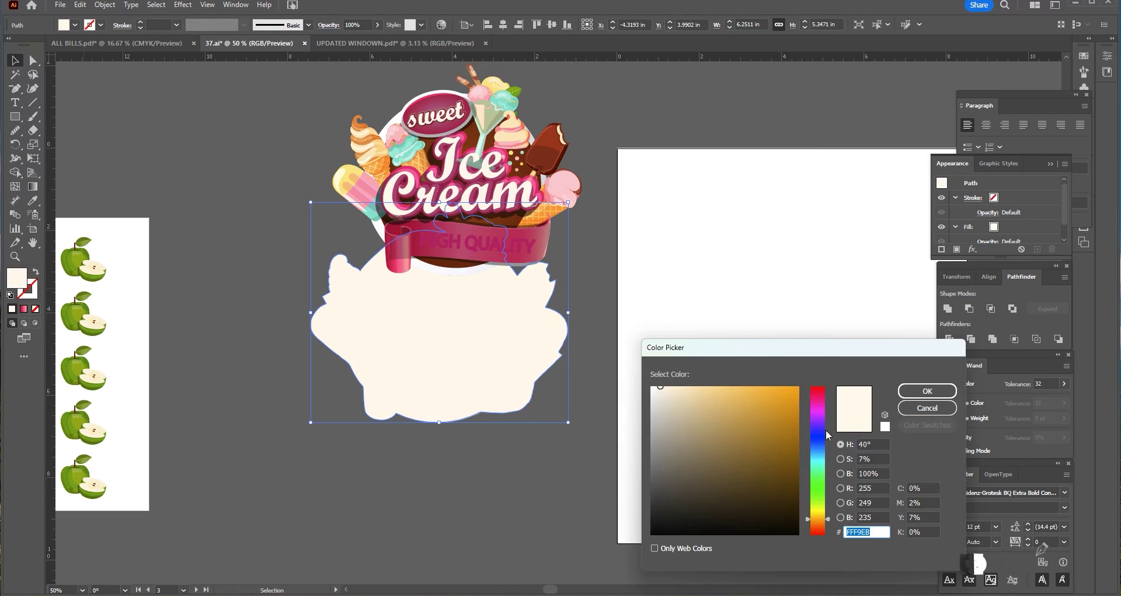
click(819, 429)
drag(789, 462, 798, 496)
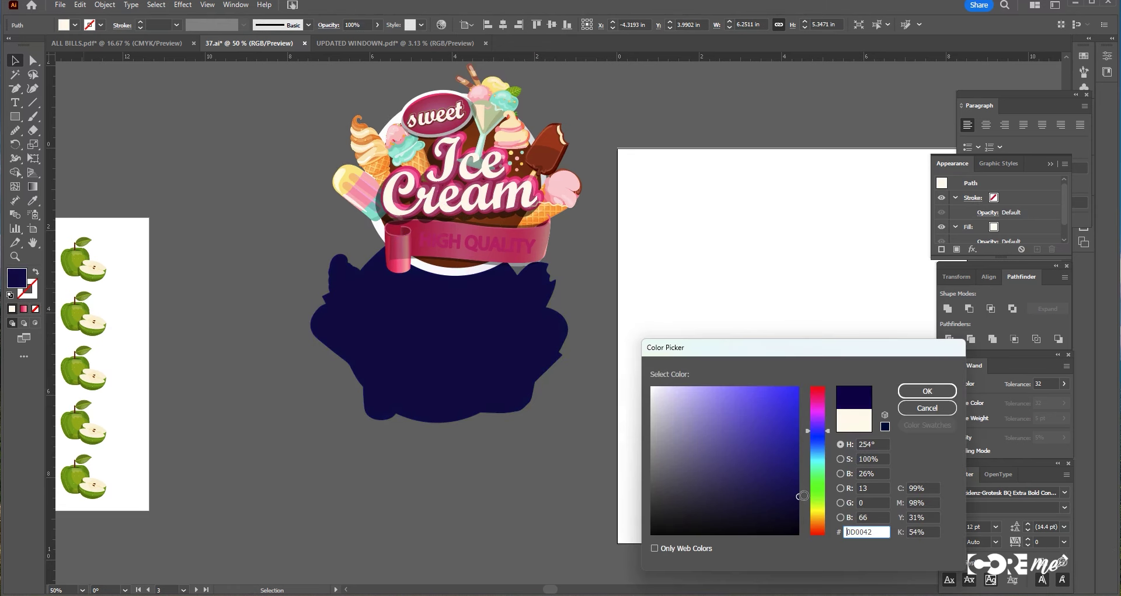
click(917, 397)
drag(481, 275, 479, 352)
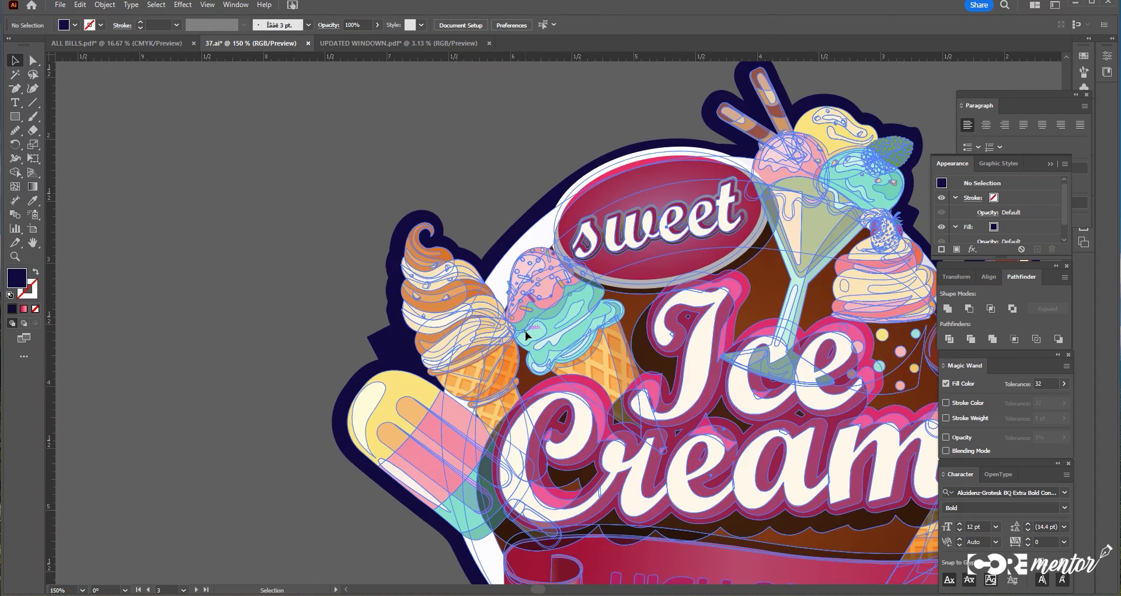
click(524, 330)
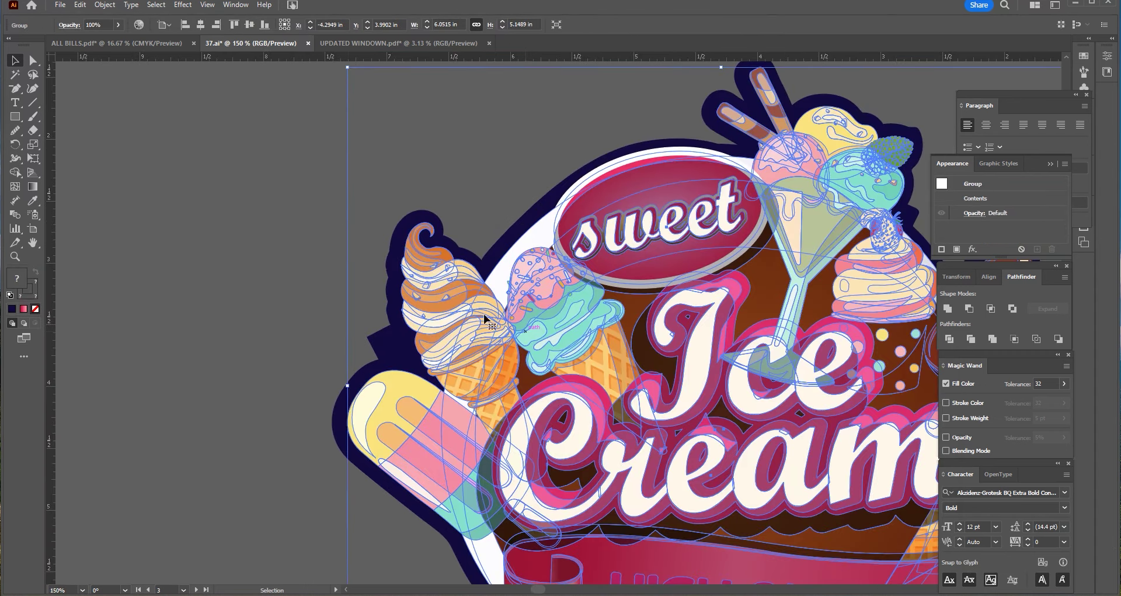
Pull the border's pointed left corner inward between the soft-serve cone and the popsicle using Direct Selection
click(33, 60)
click(89, 178)
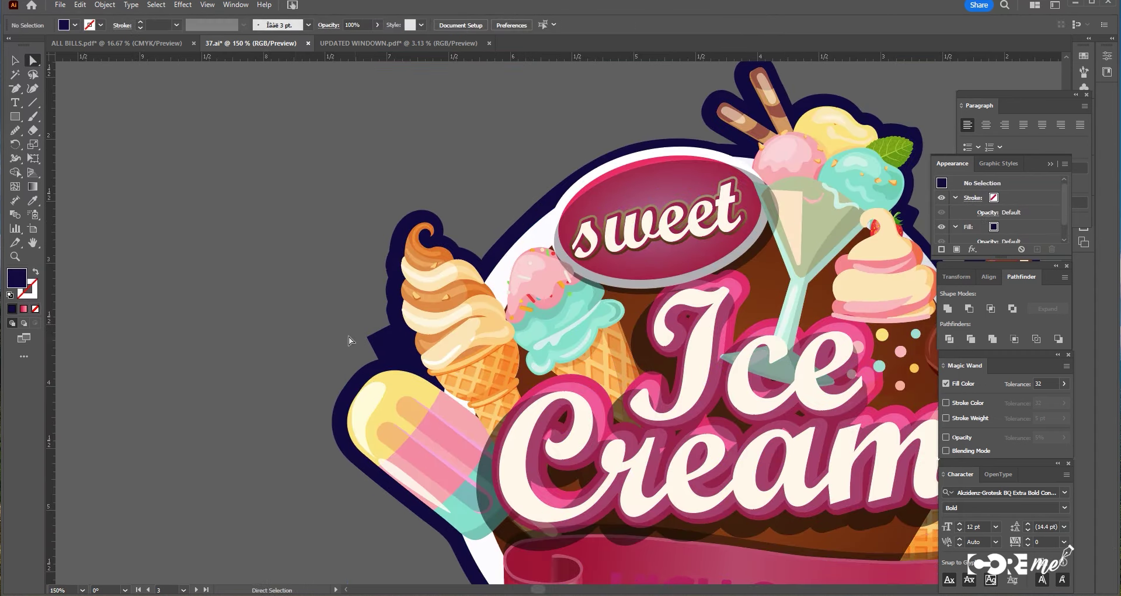
drag(369, 339, 407, 355)
click(303, 328)
Erase the border's protruding corner between the waffle cone and the banner's right end, and smooth the cut edge
drag(750, 432, 534, 362)
drag(619, 369, 632, 201)
click(831, 327)
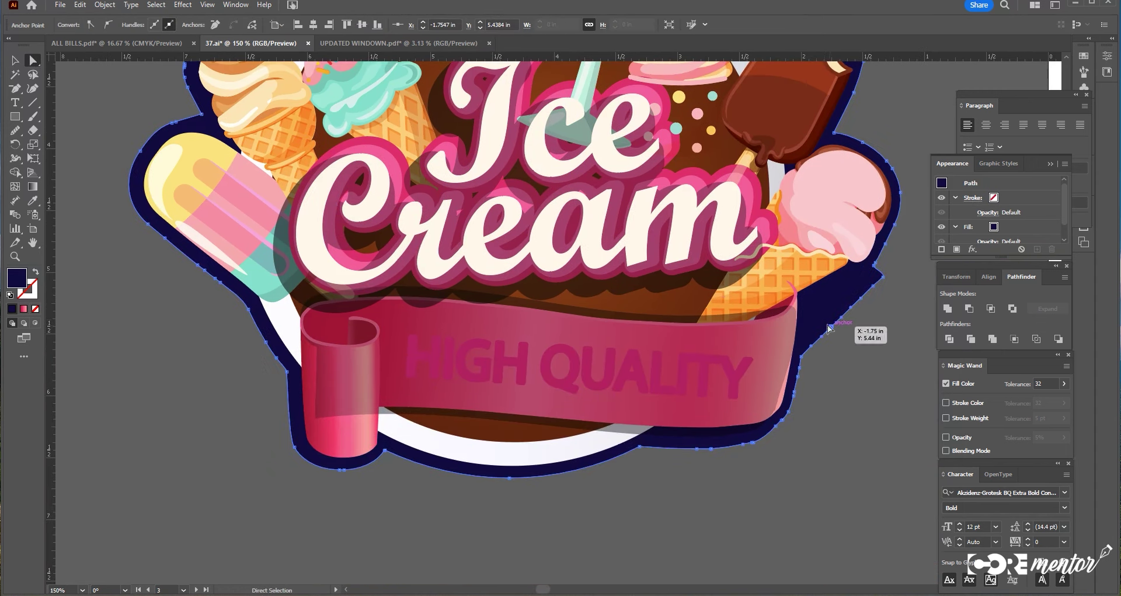
key(shift+e)
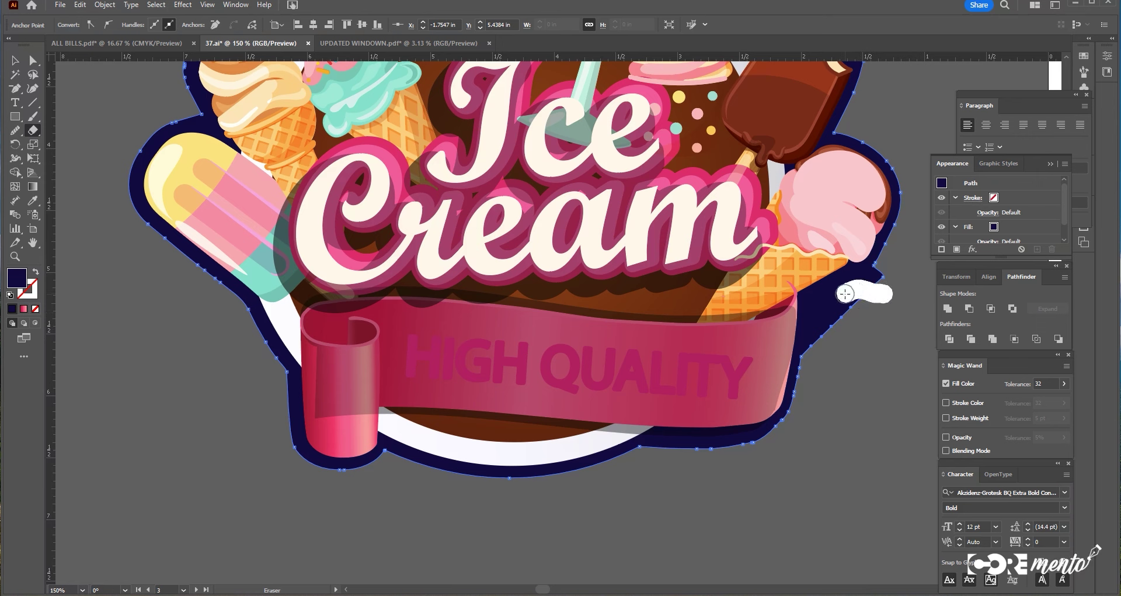
drag(811, 355, 808, 337)
key(n)
drag(796, 380, 812, 336)
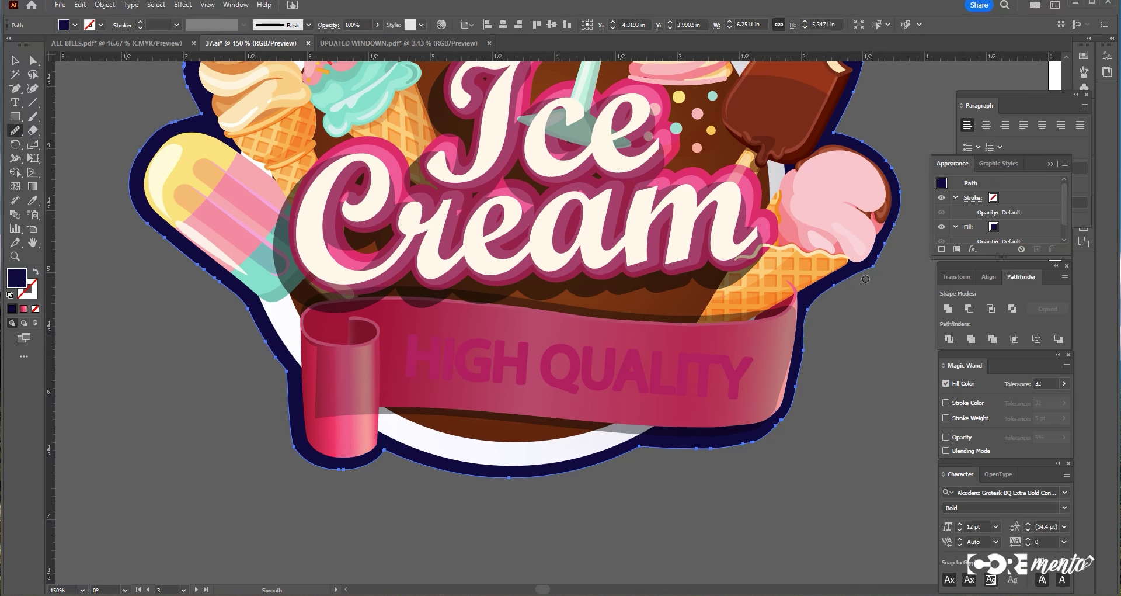
Duplicate the "I MISS YOU KARACHI" text group straight above its artboard
scroll(629, 357, down, 3)
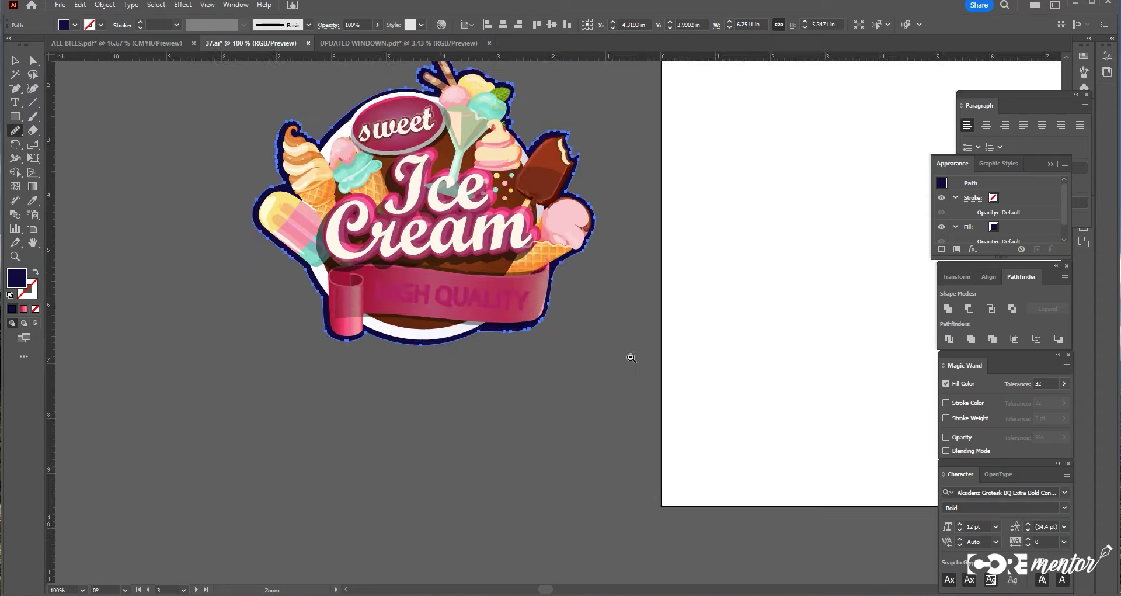
click(15, 60)
ctrl+click(416, 240)
drag(476, 279, 420, 289)
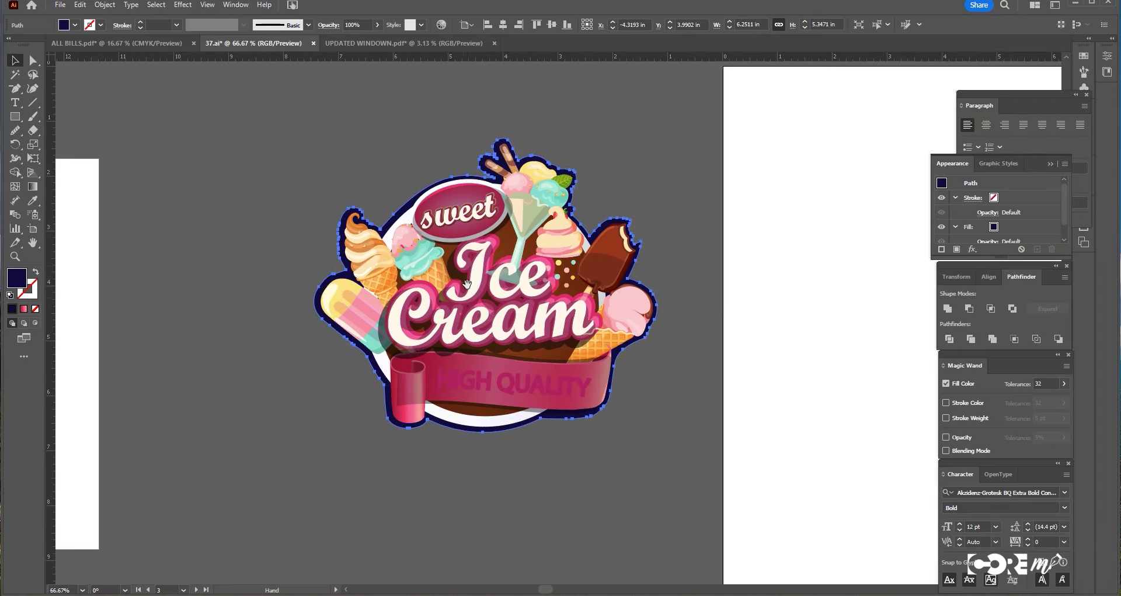
drag(726, 310, 150, 321)
scroll(414, 329, down, 1)
drag(837, 334, 98, 305)
drag(493, 436, 525, 435)
drag(390, 272, 776, 452)
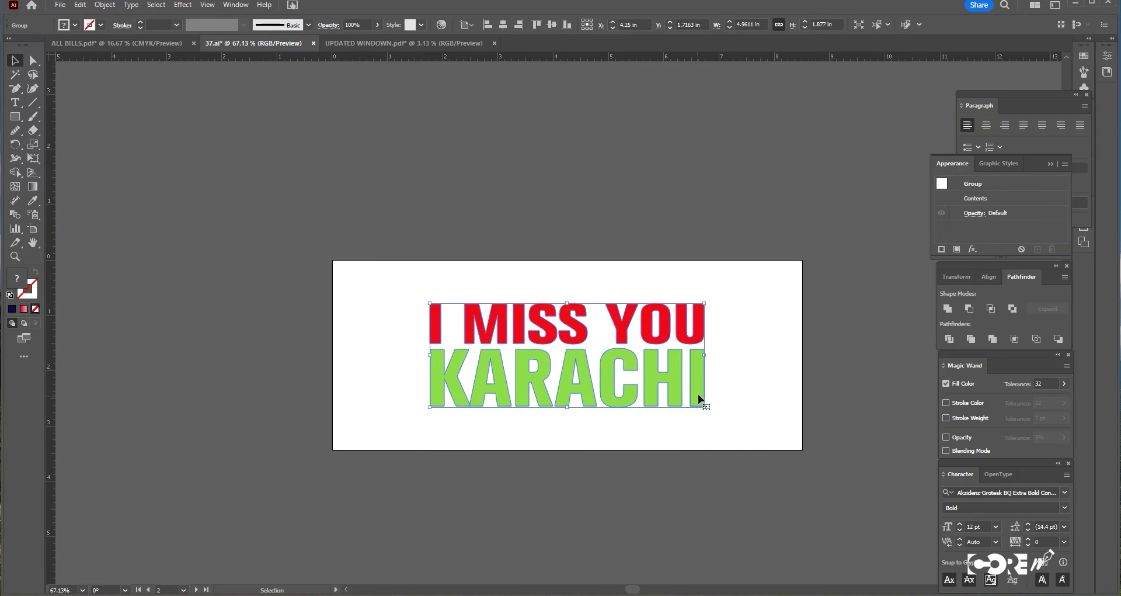
alt+drag(701, 396, 700, 223)
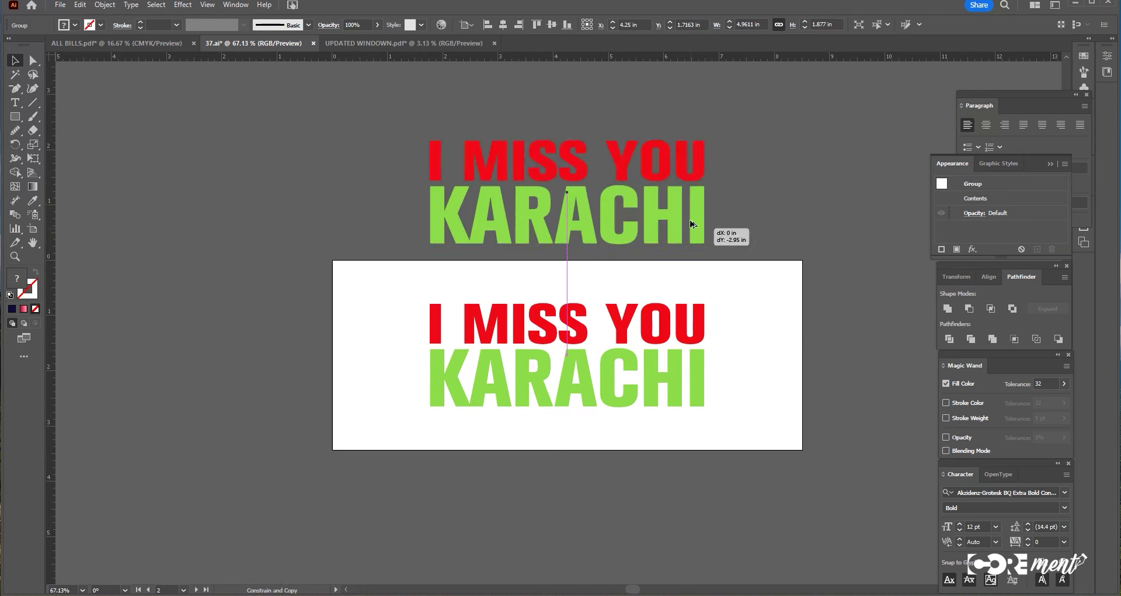
Draw a dark navy rectangle over the text on the artboard, slightly inside its outer edges
drag(409, 294, 773, 448)
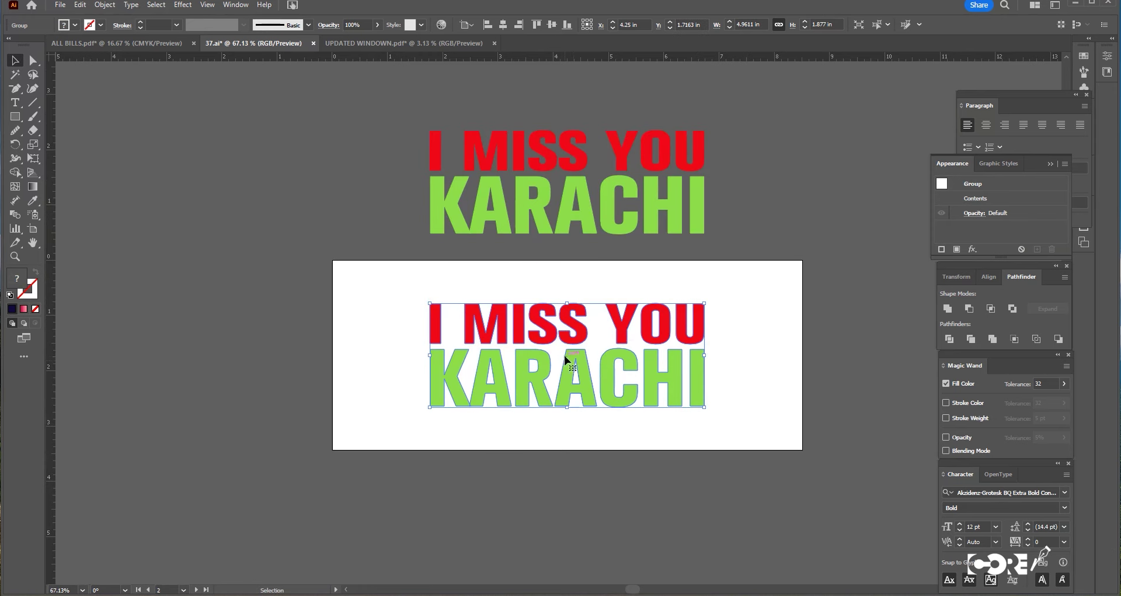
key(ctrl+plus)
key(space)
key(space)
key(m)
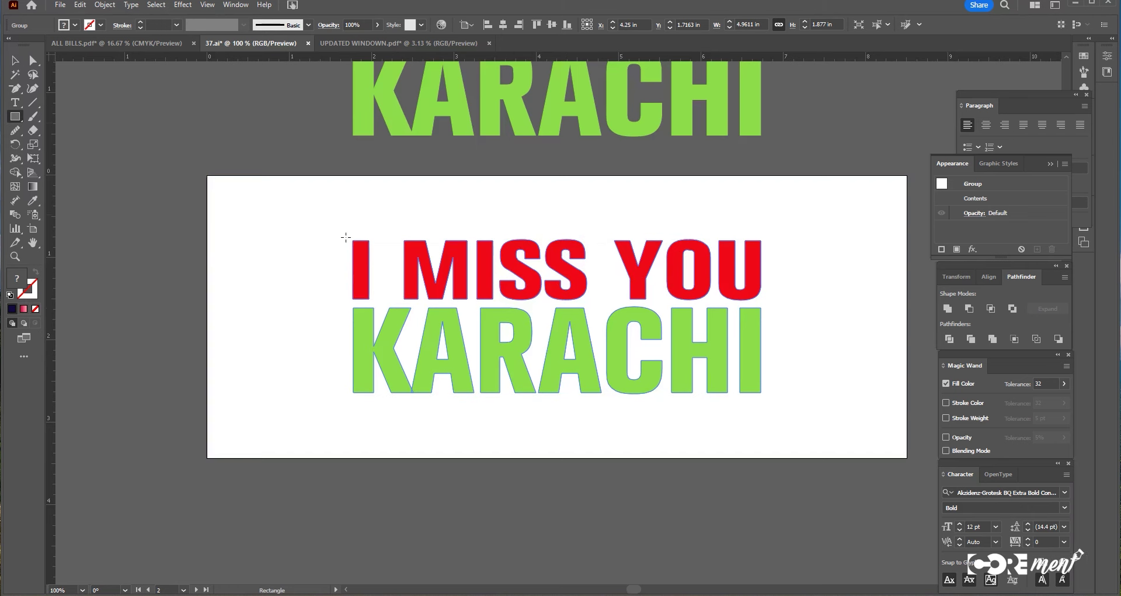
drag(358, 250, 755, 384)
Centre the rectangle and the artboard text on each other horizontally and vertically, and unite them into one shape
click(16, 61)
key(ctrl+shift+a)
key(ctrl+a)
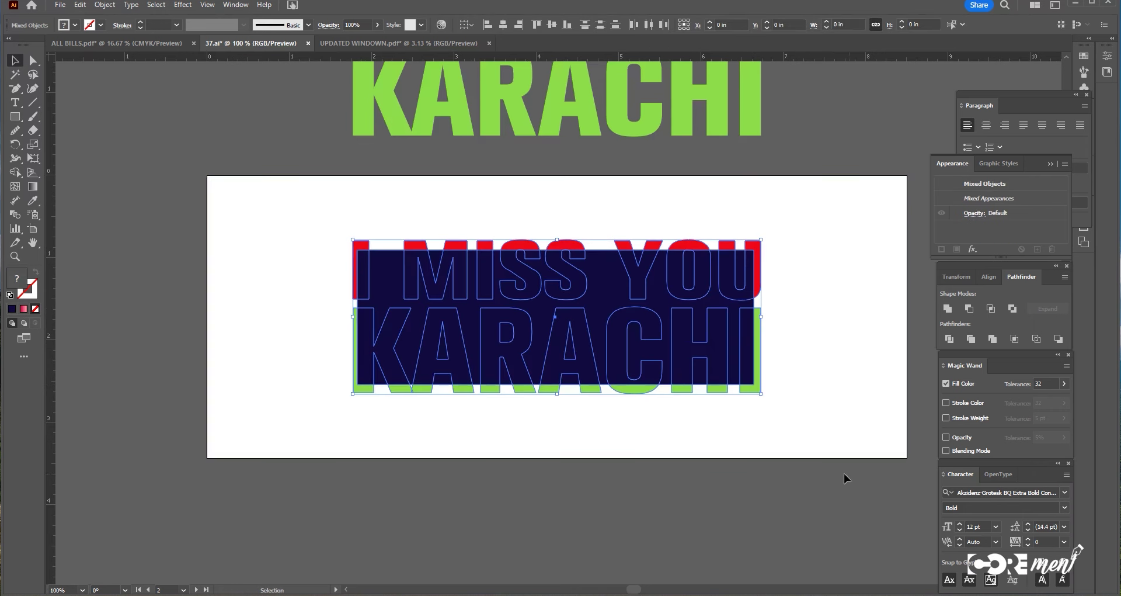
click(503, 25)
click(551, 24)
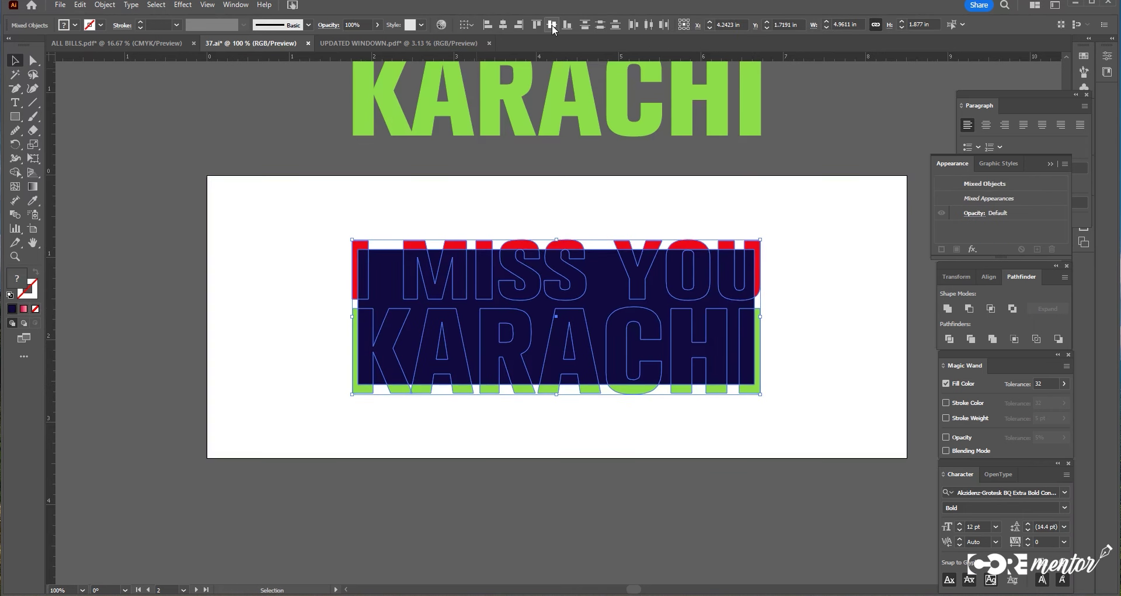
click(948, 308)
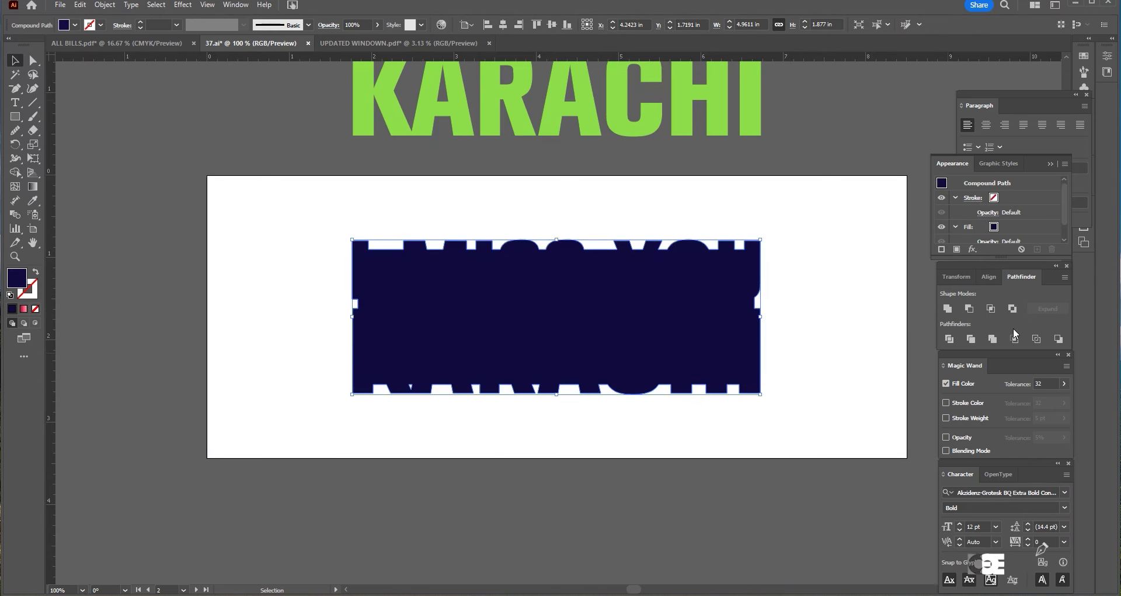
Apply Offset Path of 0.1 in with Miter joins to the united text shape and expand its appearance
click(181, 7)
click(339, 187)
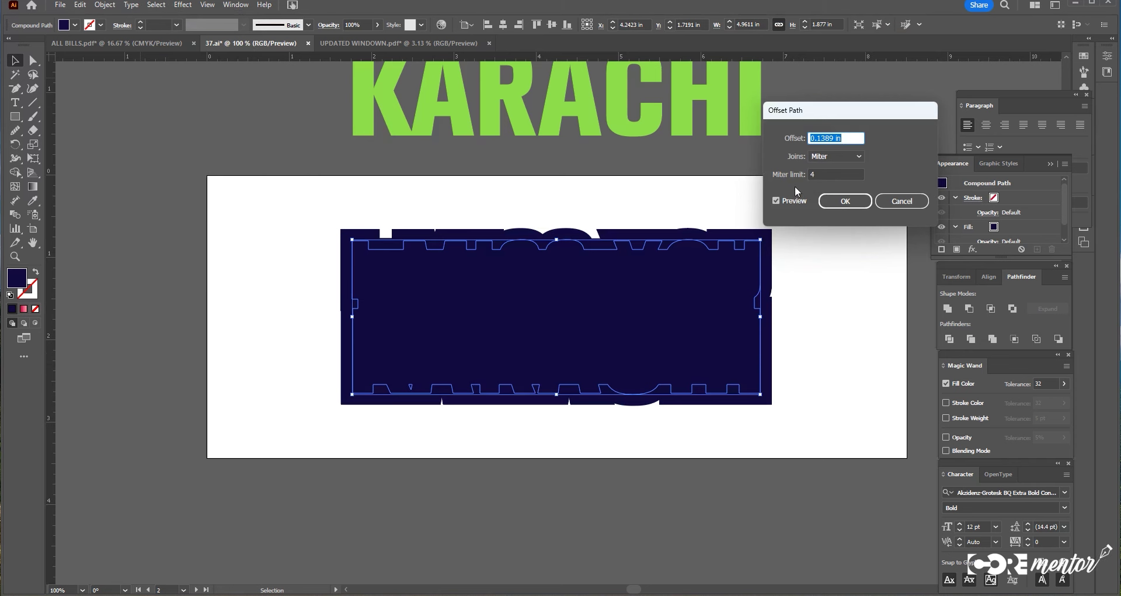
key(BackSpace)
click(781, 202)
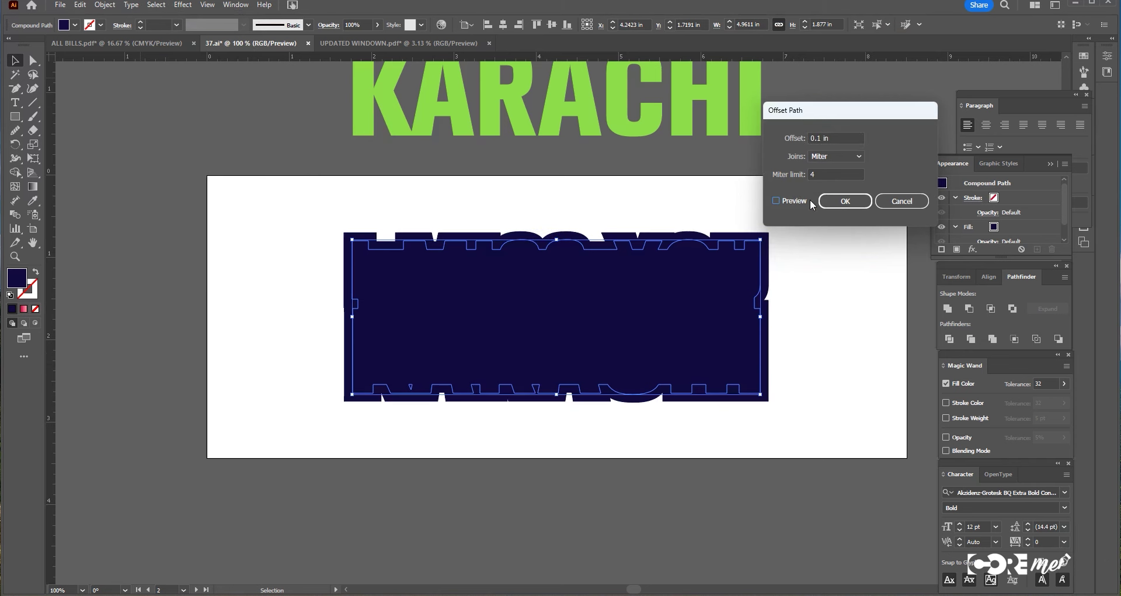
click(845, 201)
click(105, 4)
click(153, 170)
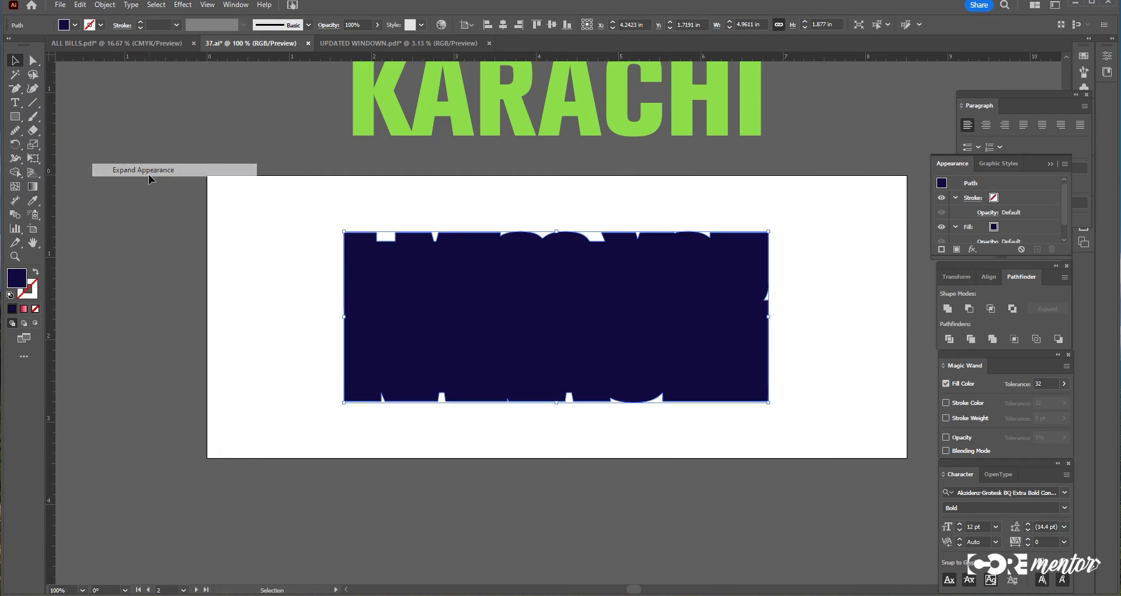
Move the red and green text copy onto the navy backing shape
click(163, 198)
drag(703, 103, 697, 143)
drag(697, 160, 670, 352)
click(762, 350)
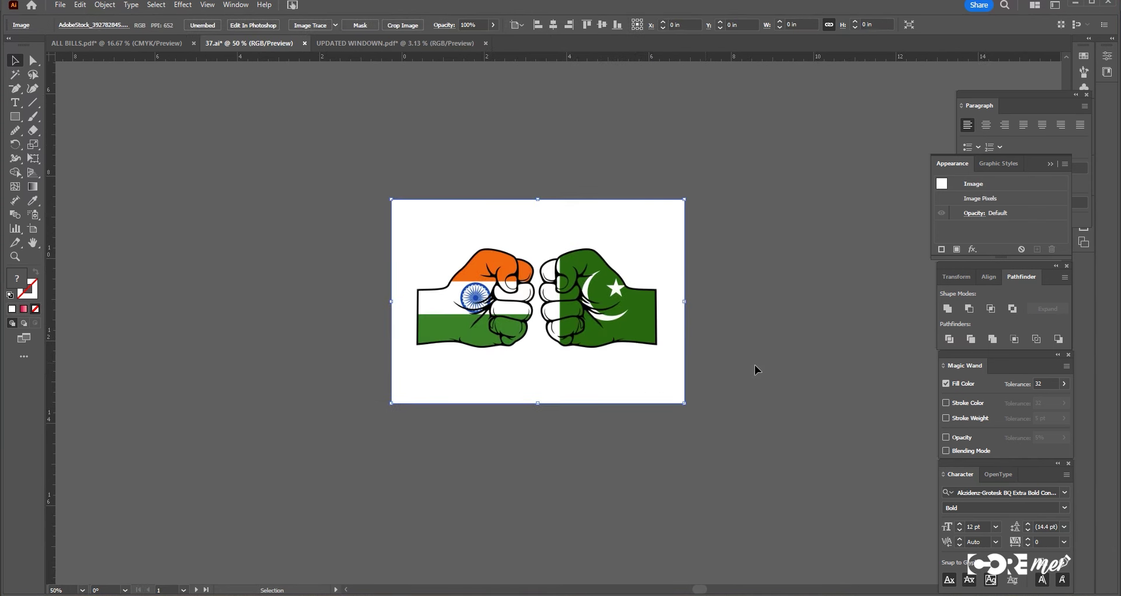
Switch to Photoshop and paste the flag fists image into the blank document as pixels
click(610, 369)
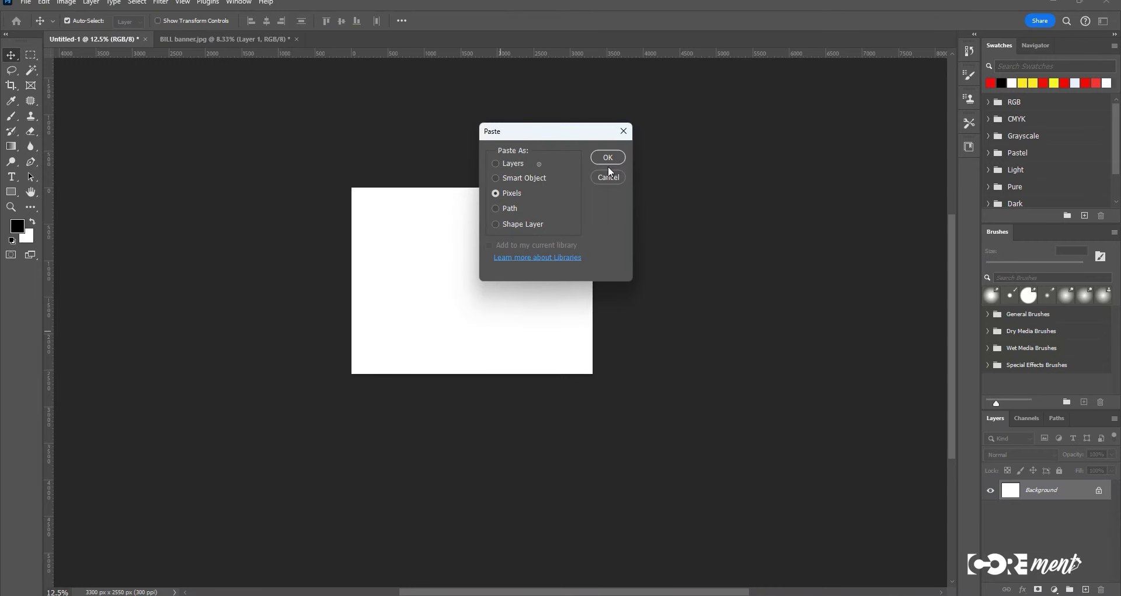
click(608, 158)
drag(550, 335, 599, 379)
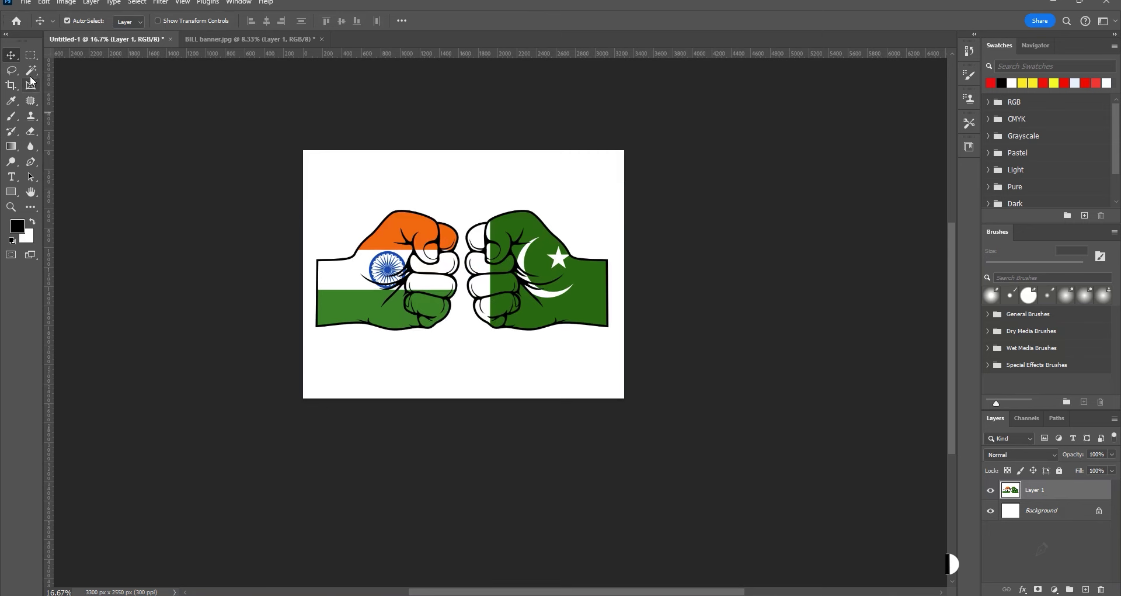
Delete the white area around the fists on Layer 1 using the Magic Wand, and hide the Background layer
click(31, 70)
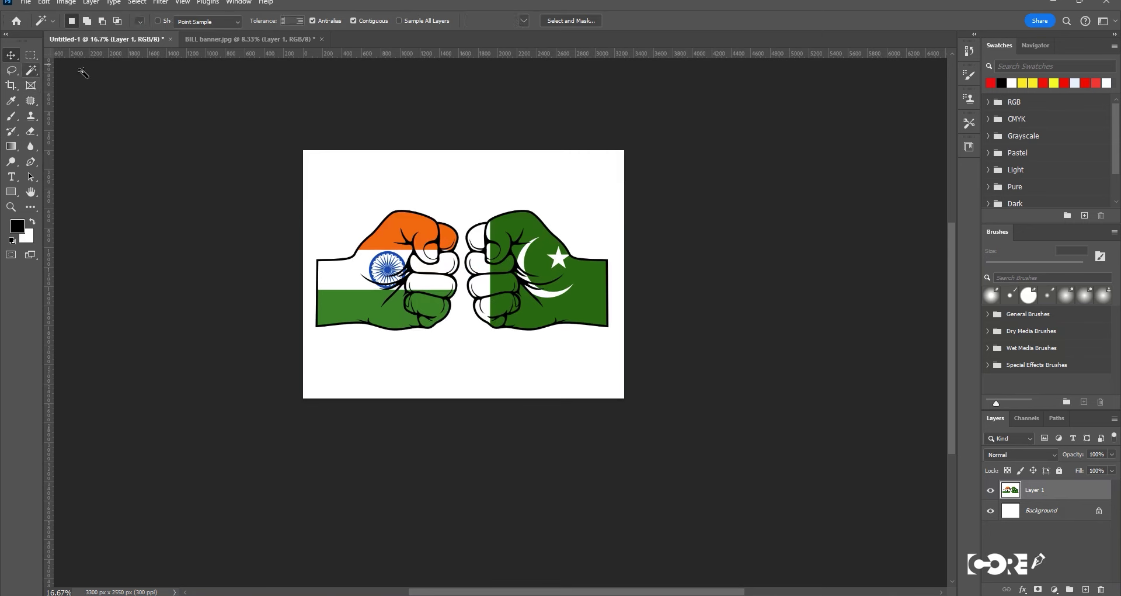
click(449, 208)
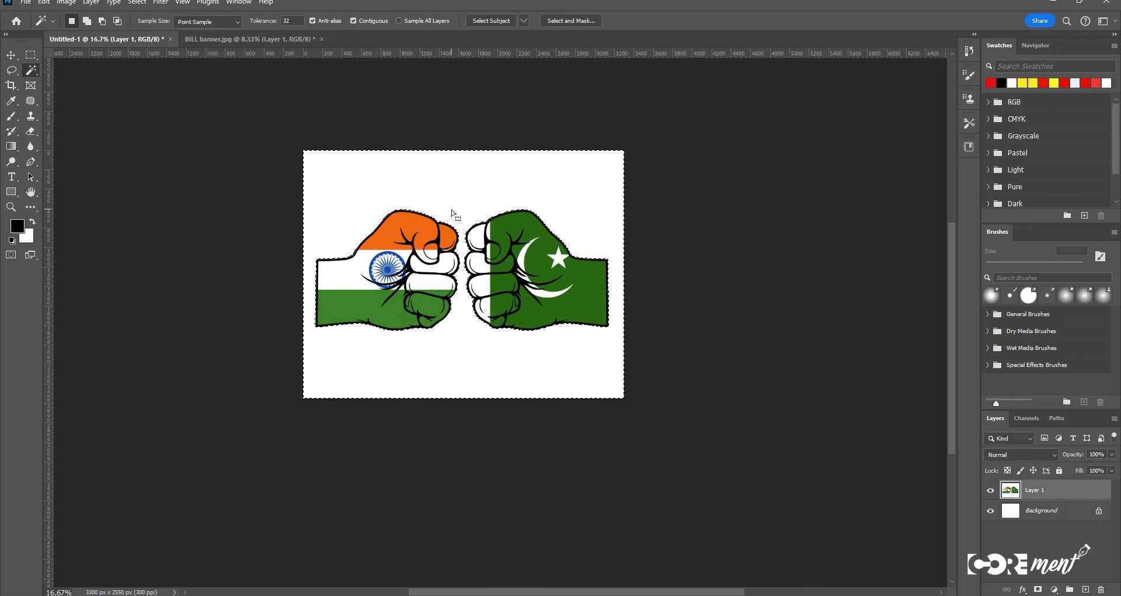
key(ctrl+d)
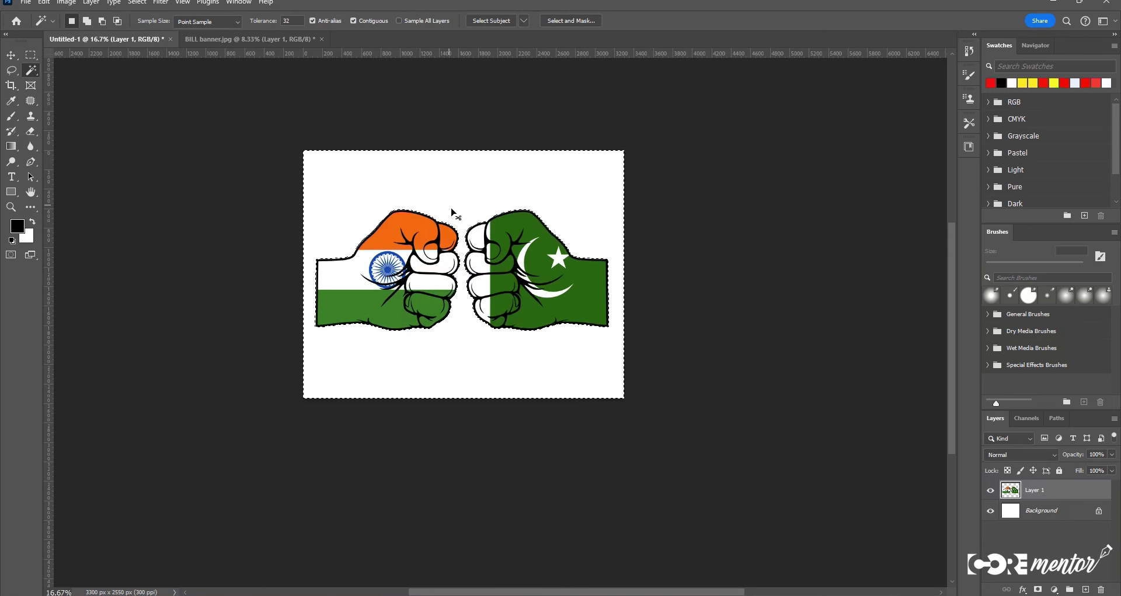
click(991, 511)
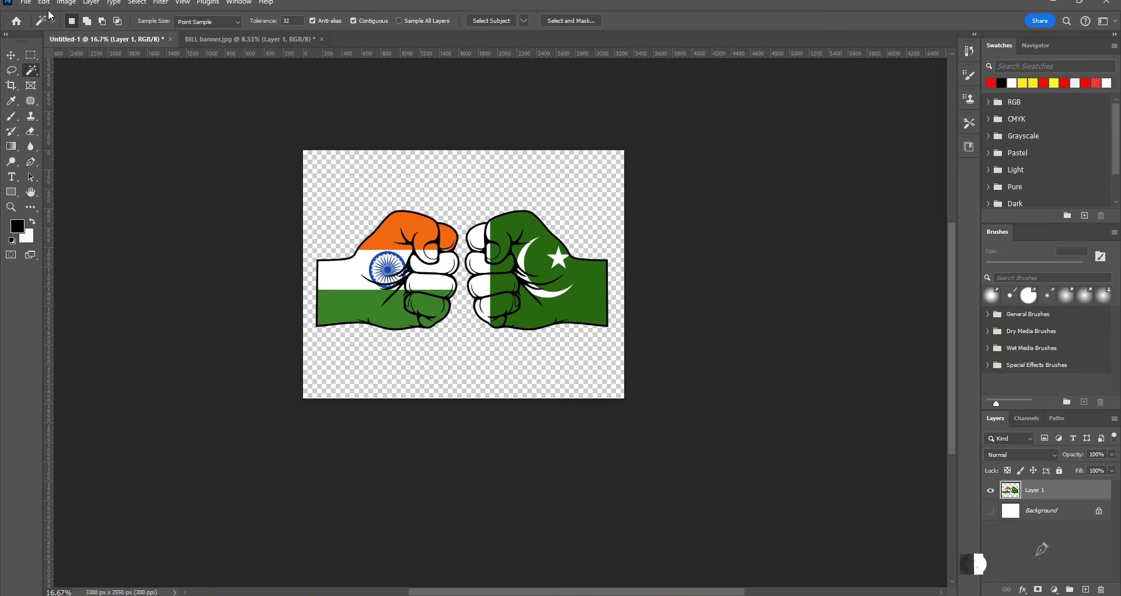
Save a copy of the cut-out fists as a PNG named "png" in the Downloads png folder
key(alt+ctrl+s)
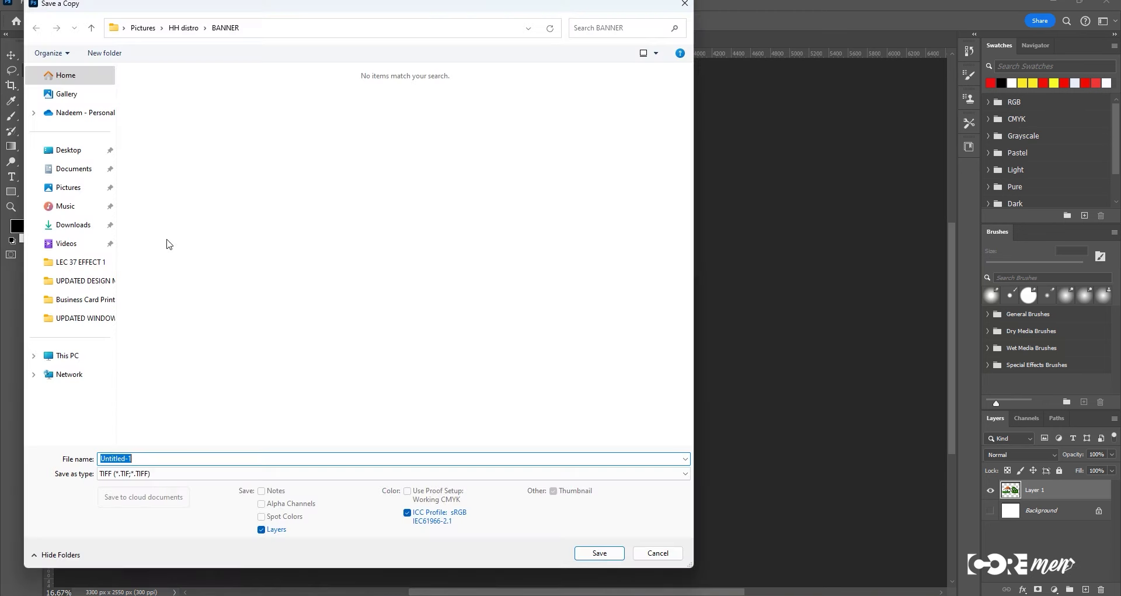
click(193, 473)
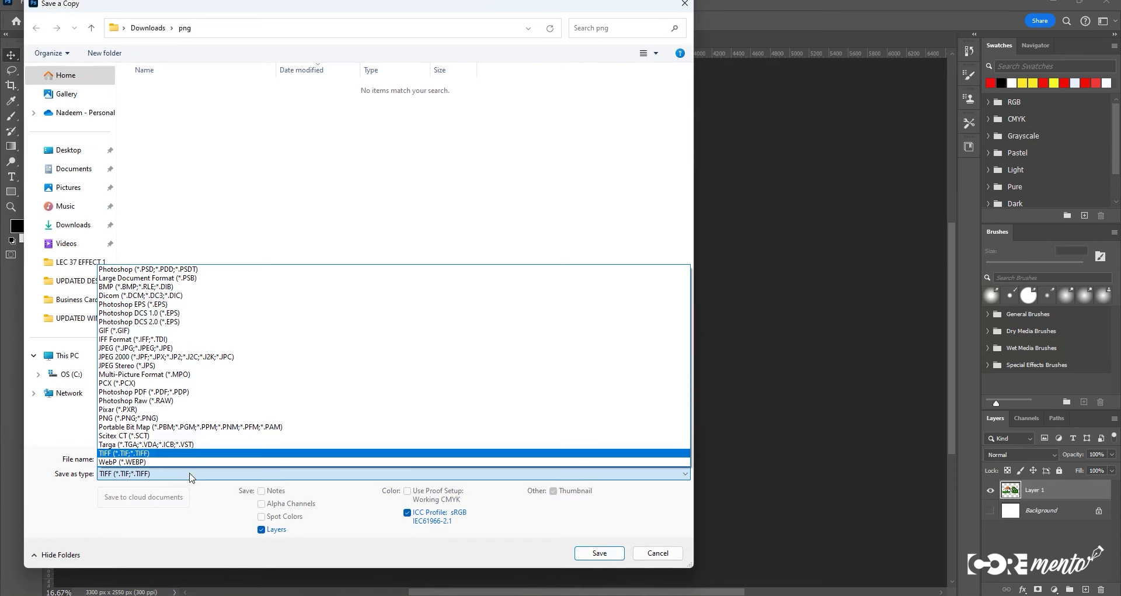
click(190, 417)
double_click(140, 458)
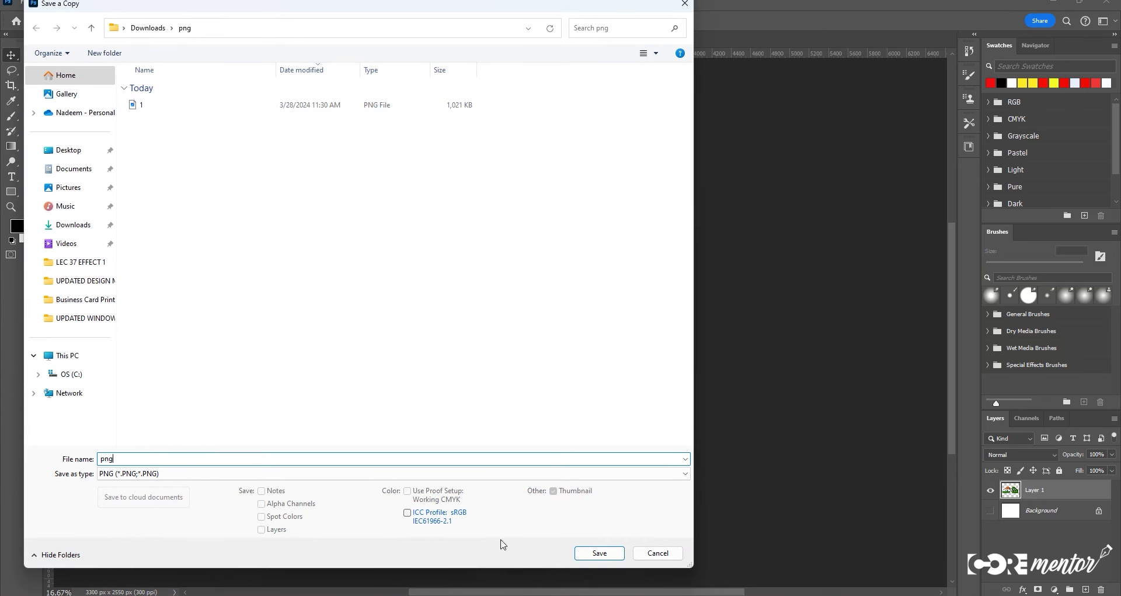
text(png)
click(597, 553)
click(625, 173)
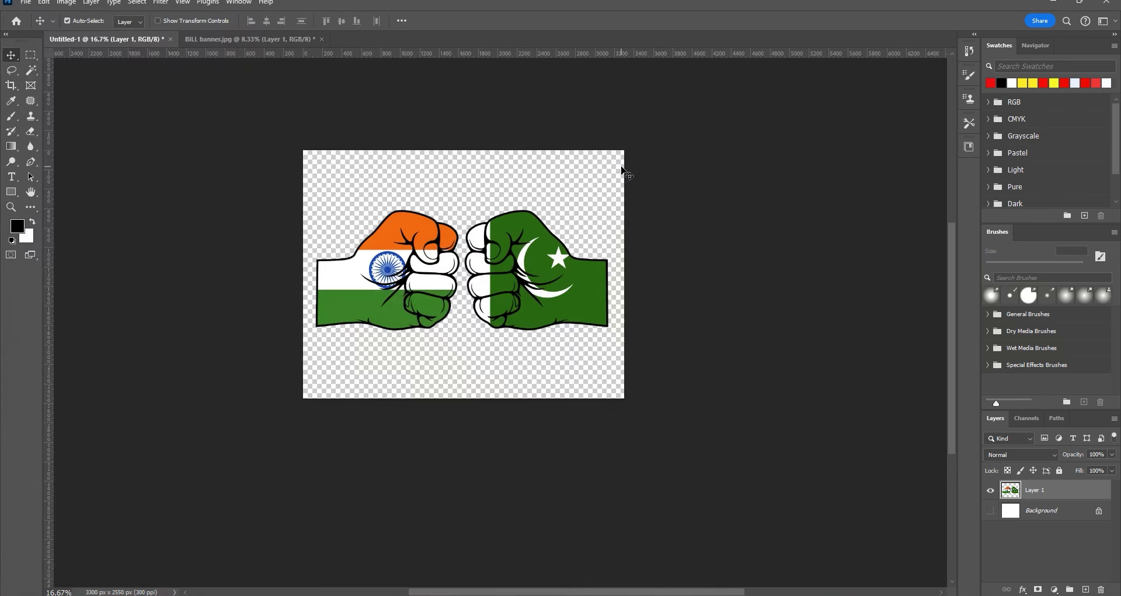
Switch back to Illustrator and place the transparent png.png image in the 37.ai document
click(754, 591)
click(60, 5)
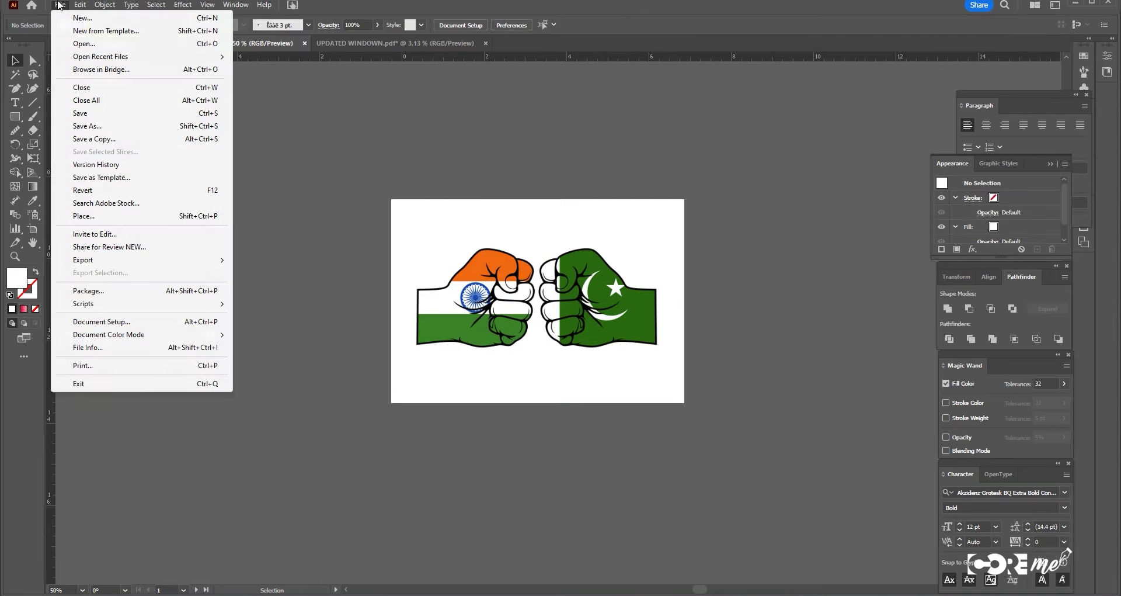
click(83, 215)
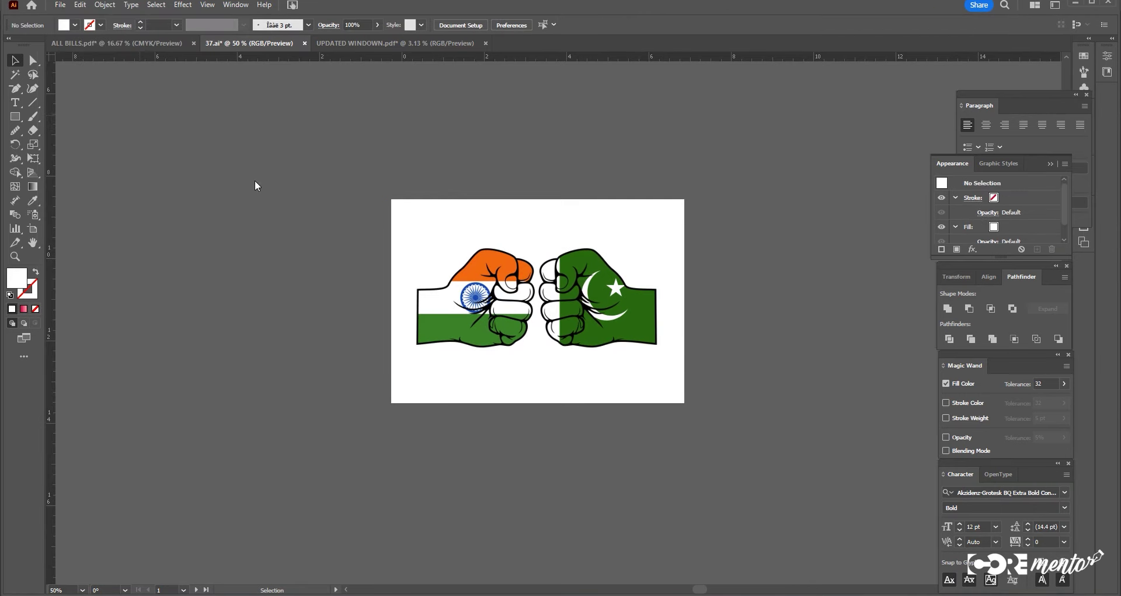
double_click(283, 108)
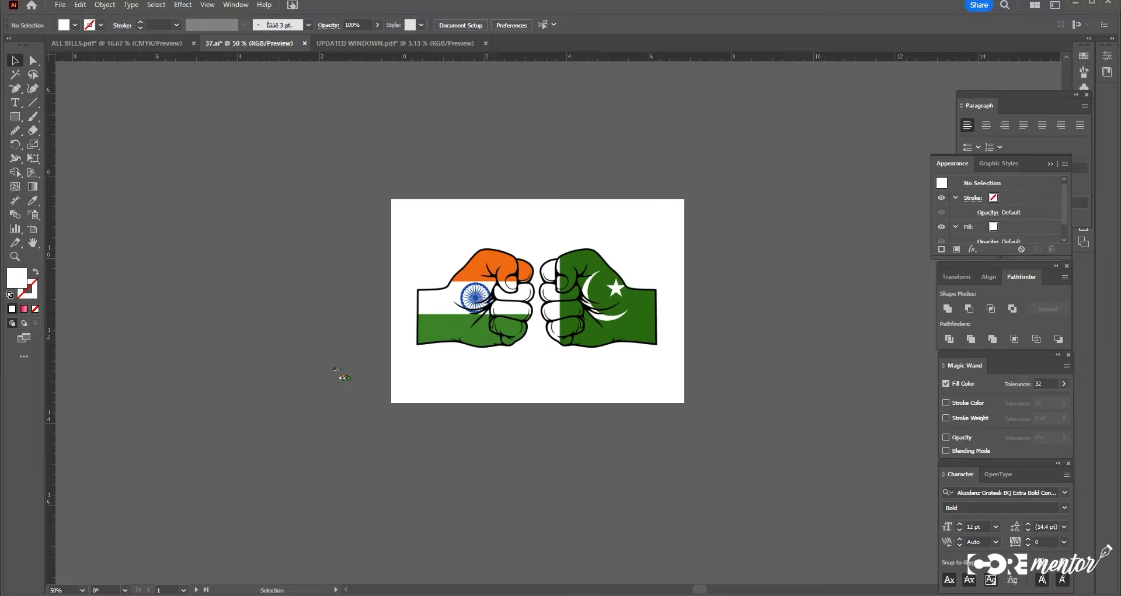
click(318, 370)
Move the placed fists image onto the wide blank artboard
drag(626, 299, 260, 214)
ctrl+alt+click(593, 468)
ctrl+alt+click(593, 467)
drag(592, 467, 377, 447)
drag(435, 374, 409, 216)
ctrl+click(454, 302)
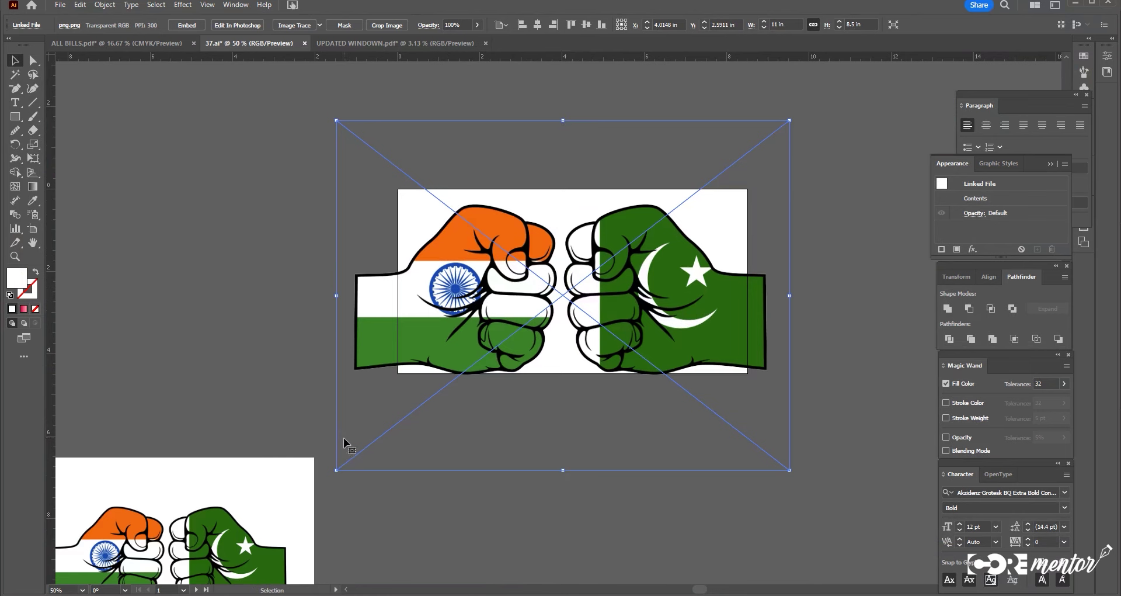
Shrink the placed fists to about 7.5 × 5.8 in to fit the artboard, and put a copy beside the artboard
drag(337, 469, 416, 417)
drag(633, 284, 643, 274)
ctrl+alt+click(614, 307)
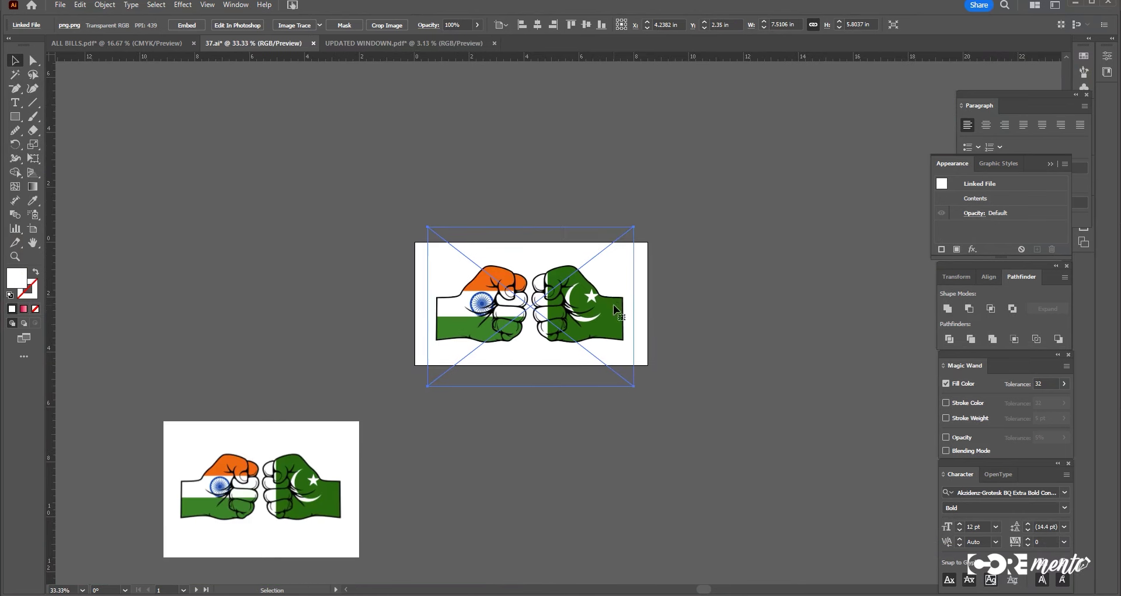
drag(595, 317, 306, 311)
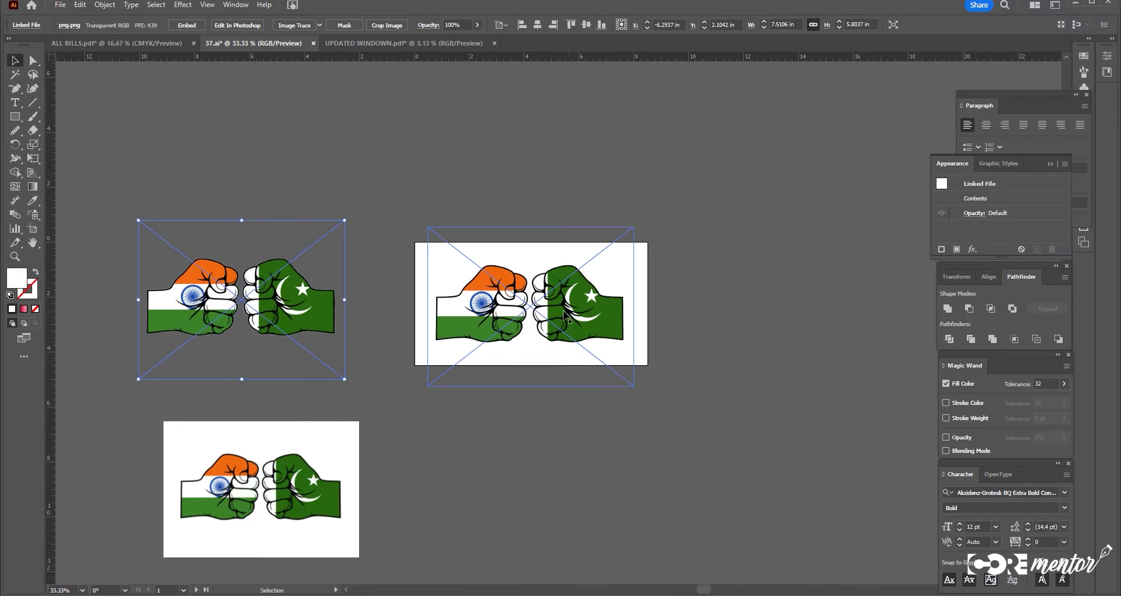
Image Trace the fists on the artboard with the default preset and expand the tracing
click(298, 25)
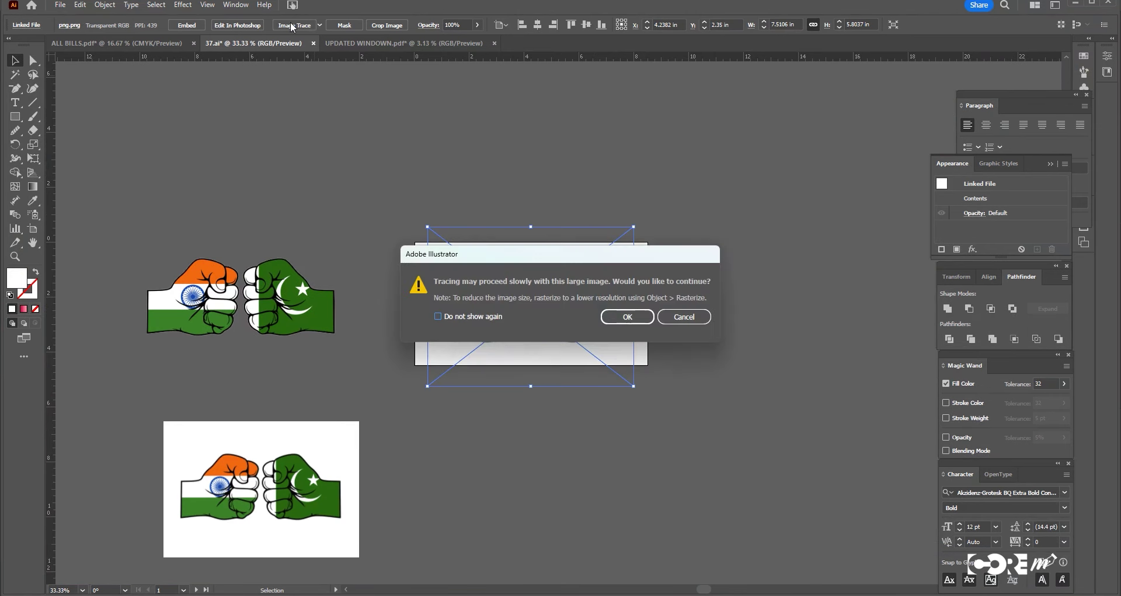
click(630, 314)
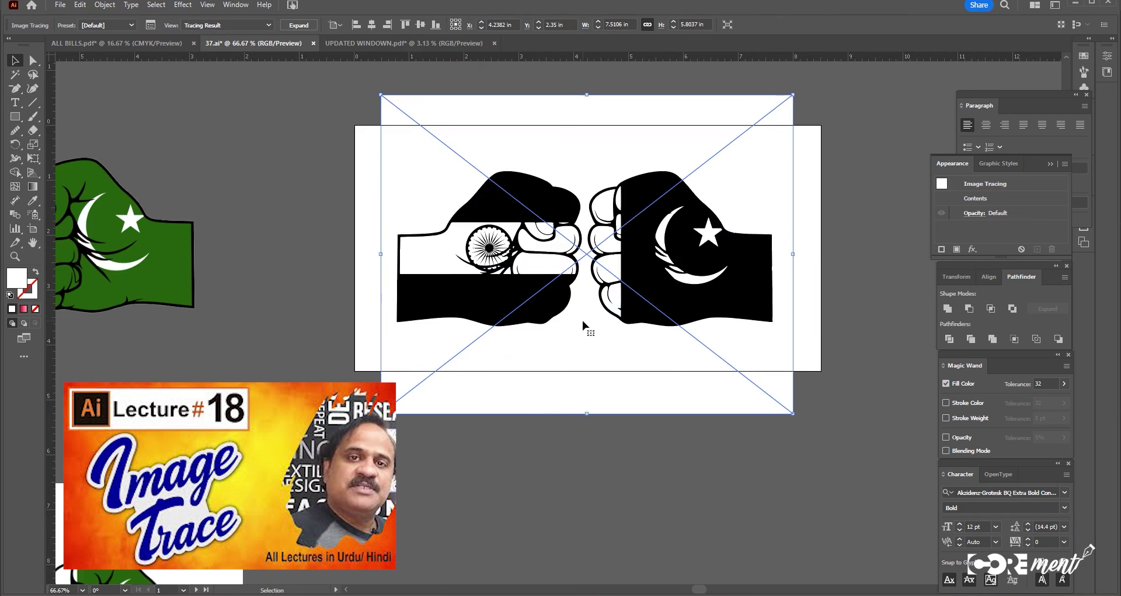
click(298, 25)
Delete the white background shape from the expanded fists tracing and move the fists below the wide artboard
key(a)
click(480, 495)
click(543, 393)
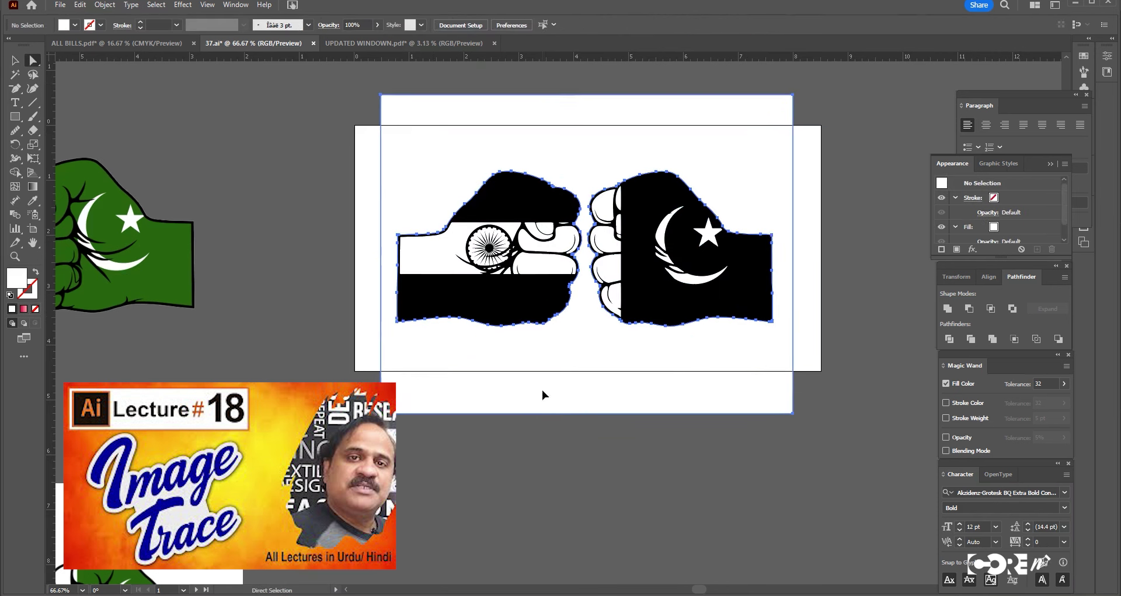
key(Delete)
click(21, 62)
drag(668, 175, 664, 393)
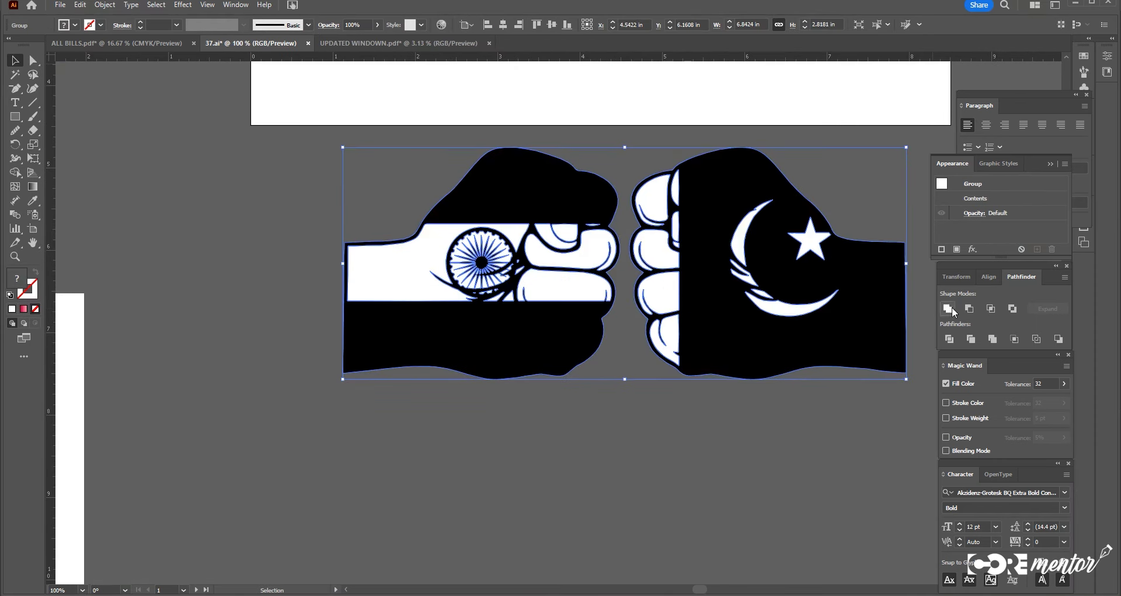
Unite the traced fists into solid white silhouettes, painting over the stray points inside the left fist and merging them in
click(948, 308)
key(b)
key(ctrl+plus)
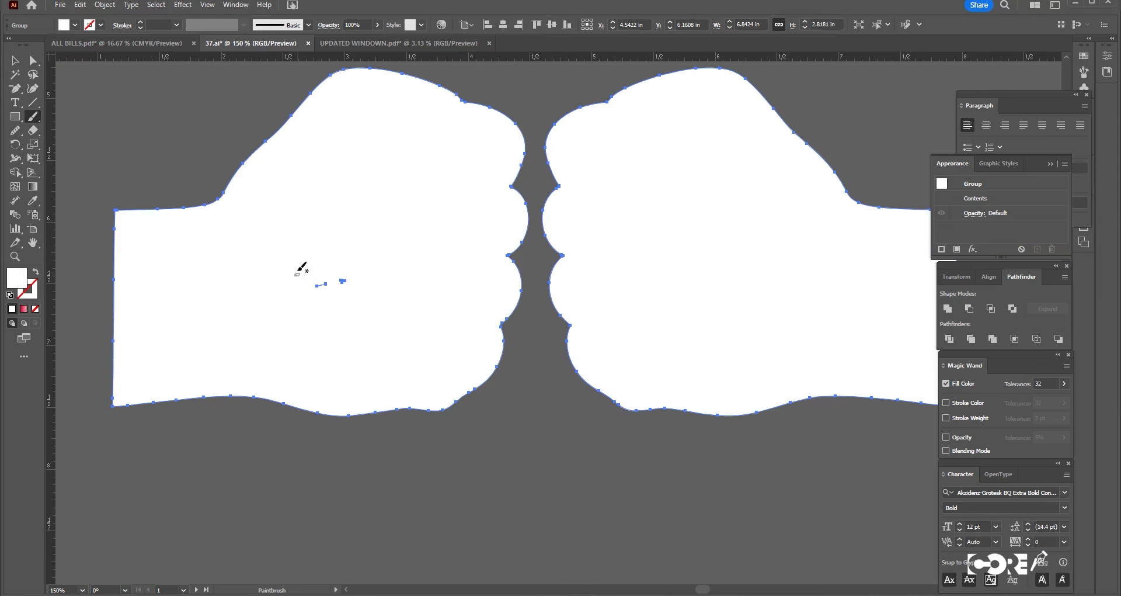
drag(281, 257, 368, 324)
click(15, 60)
drag(96, 107, 925, 366)
click(947, 308)
key(ctrl+z)
key(a)
click(948, 309)
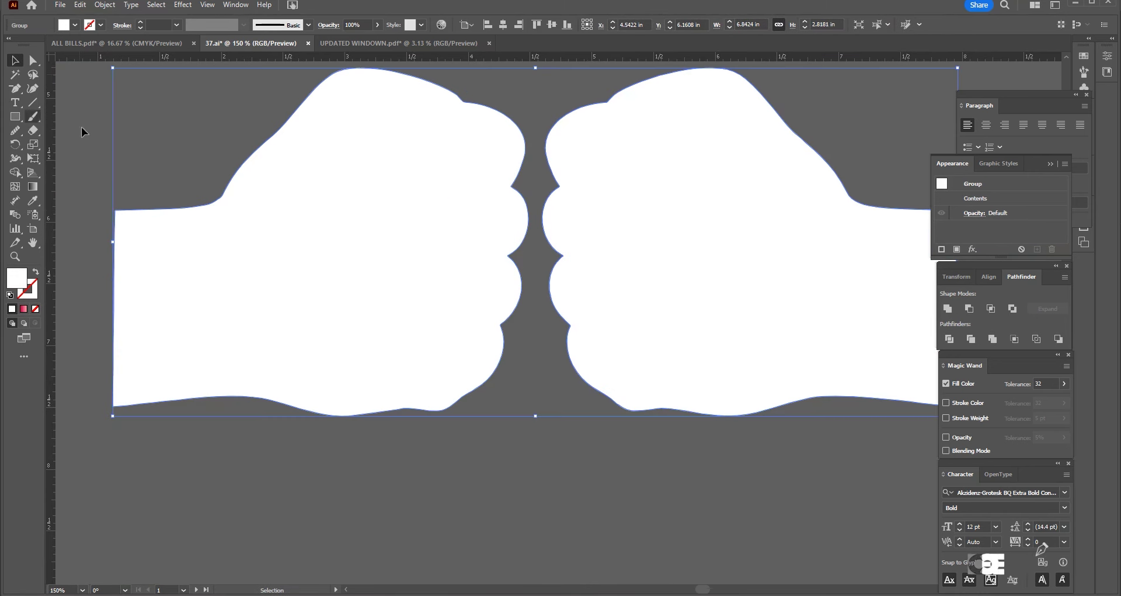
Draw a rectangle bridging the gap between the two fist silhouettes and unite everything into one shape
drag(599, 255, 605, 261)
click(16, 116)
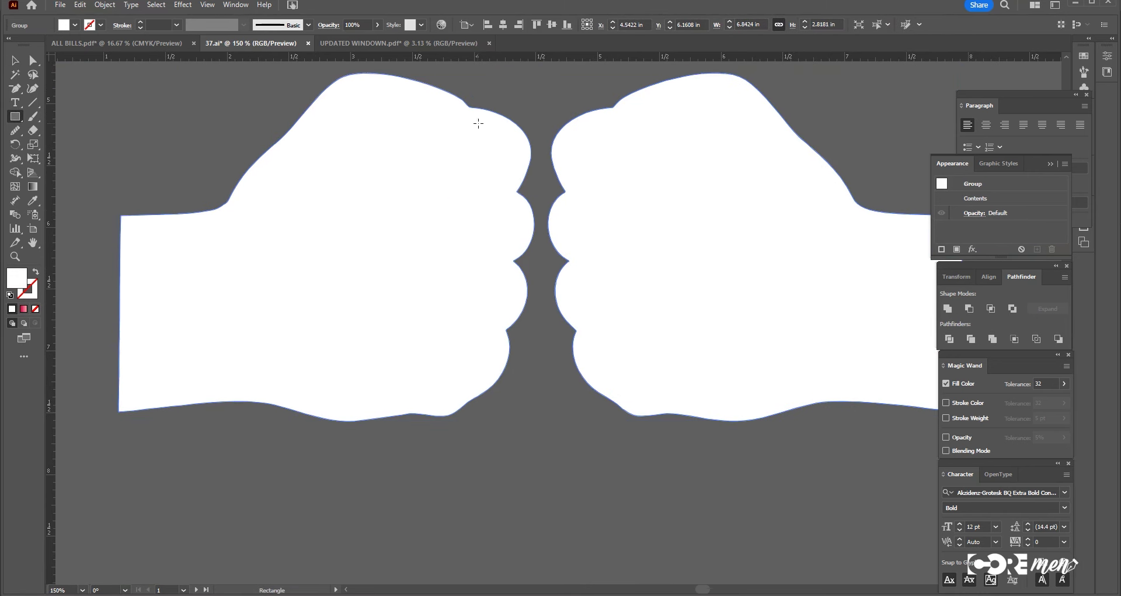
drag(453, 125, 663, 395)
click(11, 60)
drag(705, 489, 475, 263)
click(947, 309)
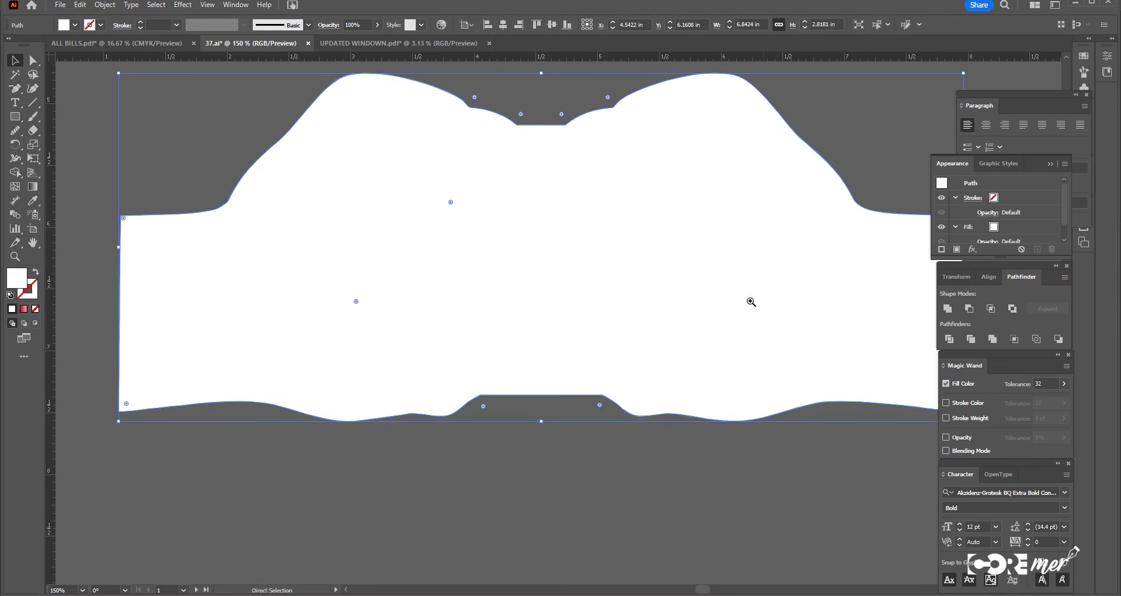
Apply the Offset Path effect to the united silhouette with a 0.1389 in offset and Miter joins, and expand its appearance
key(ctrl+minus)
key(ctrl+minus)
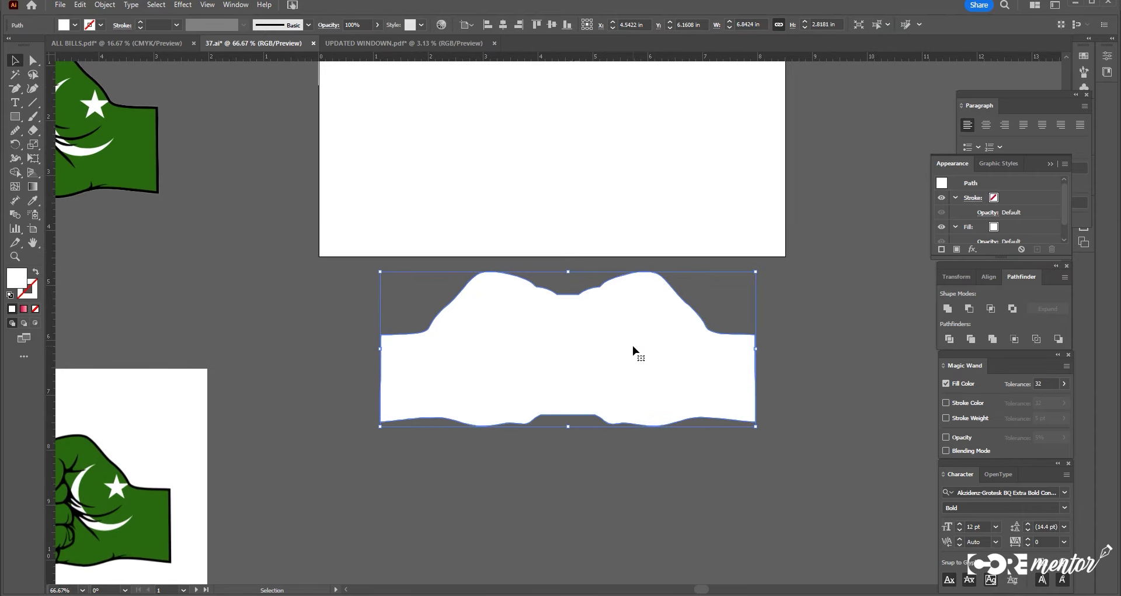
click(183, 4)
mouse_move(250, 107)
click(341, 111)
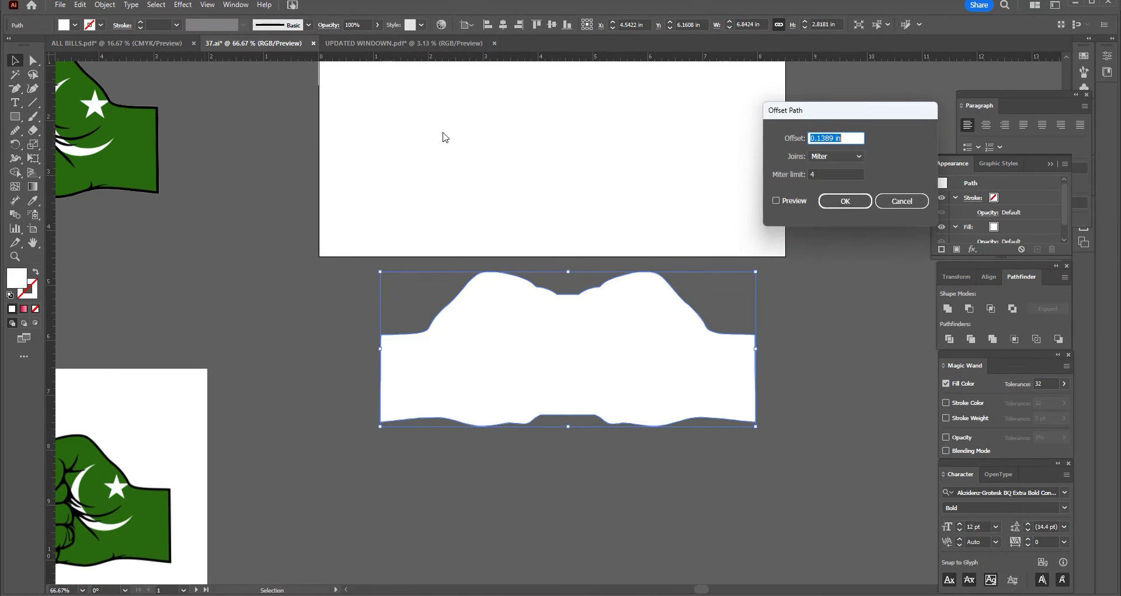
click(776, 201)
click(837, 202)
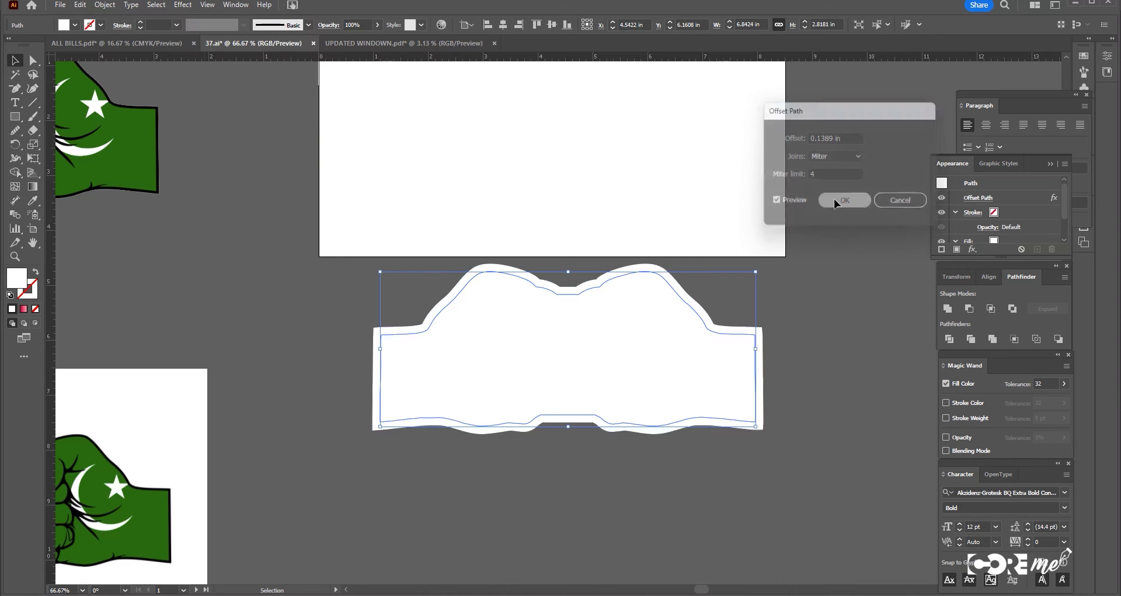
click(105, 5)
click(202, 170)
Bring the coloured fists image to the front, align it over the white offset shape, group both and place them below the artboard
key(ctrl+minus)
drag(615, 381, 610, 391)
drag(264, 220, 656, 392)
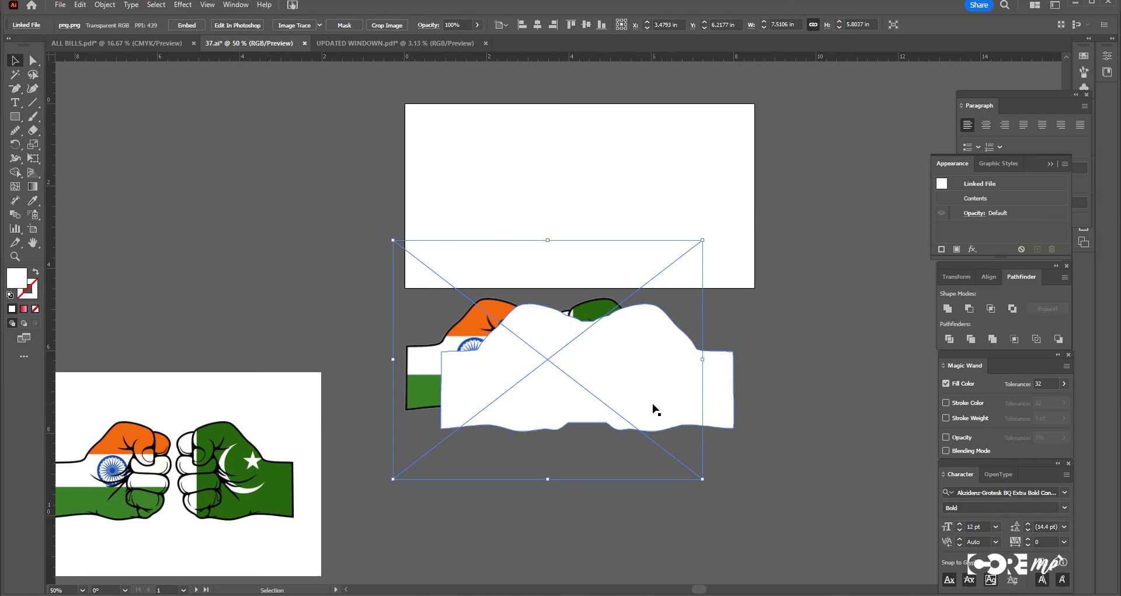
key(ctrl+shift+bracketright)
drag(635, 374, 674, 387)
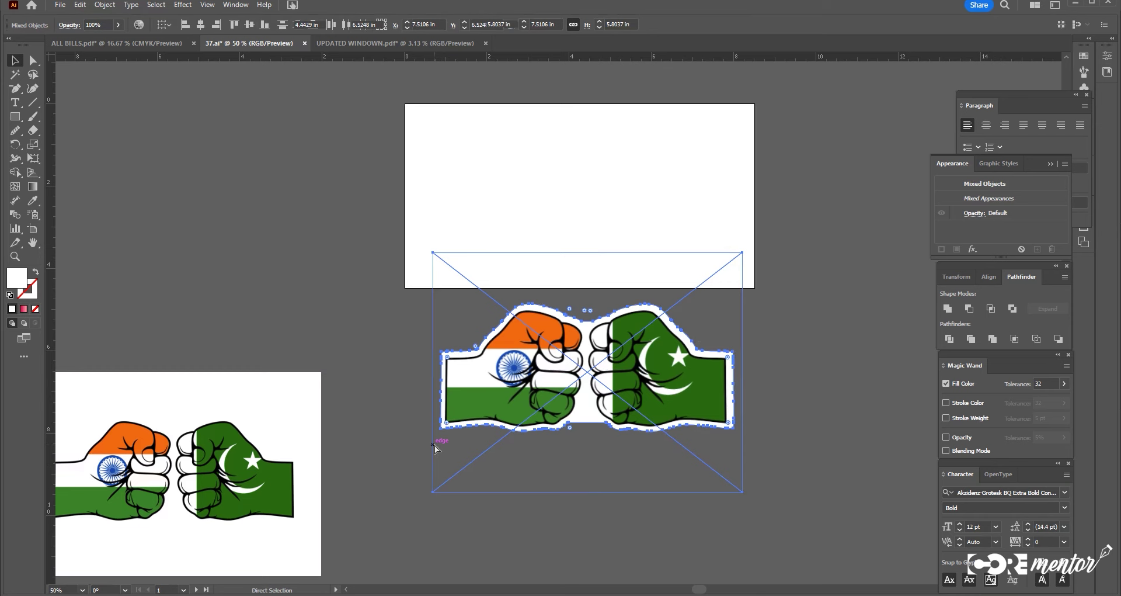
key(ctrl+g)
drag(612, 396, 600, 421)
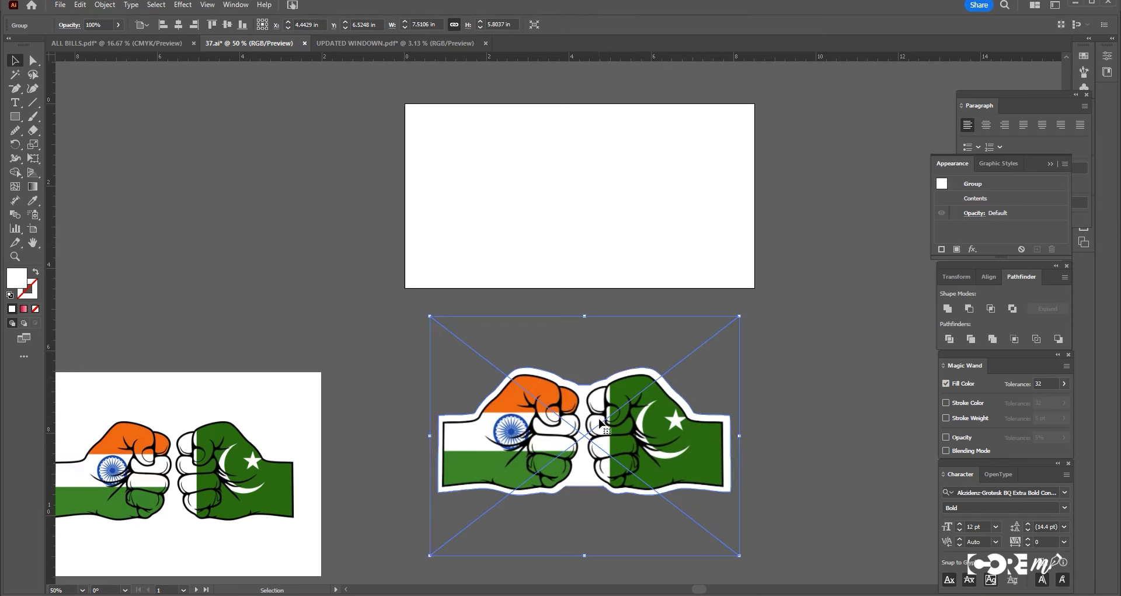
scroll(647, 459, down, 5)
click(811, 341)
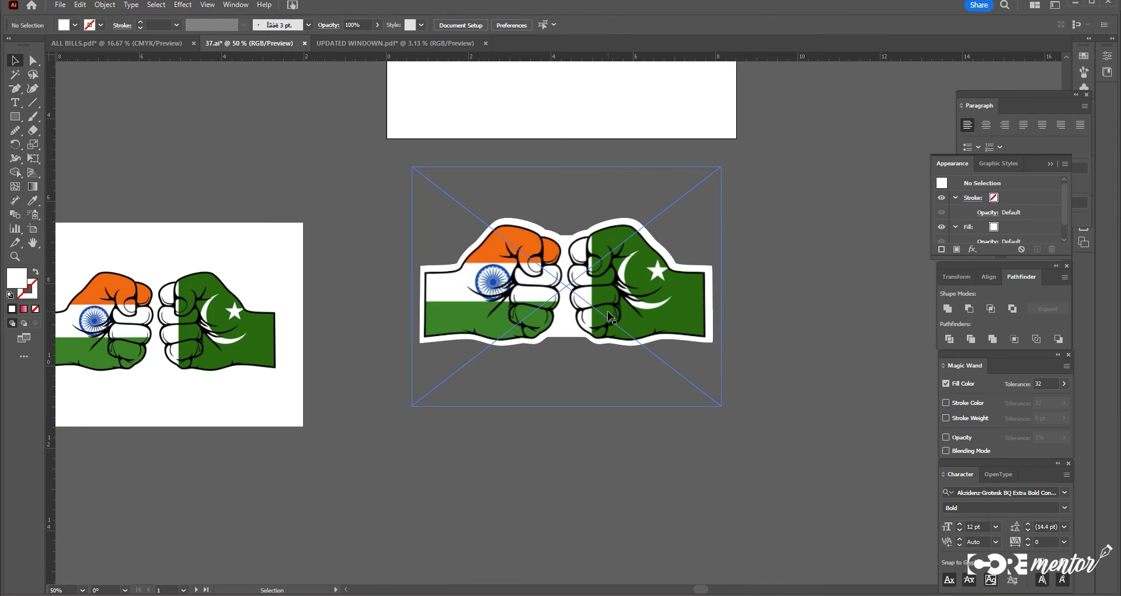
Trace a closed Pen tool outline around both fists on the white-background image, bridging the gap between them
drag(330, 334, 536, 275)
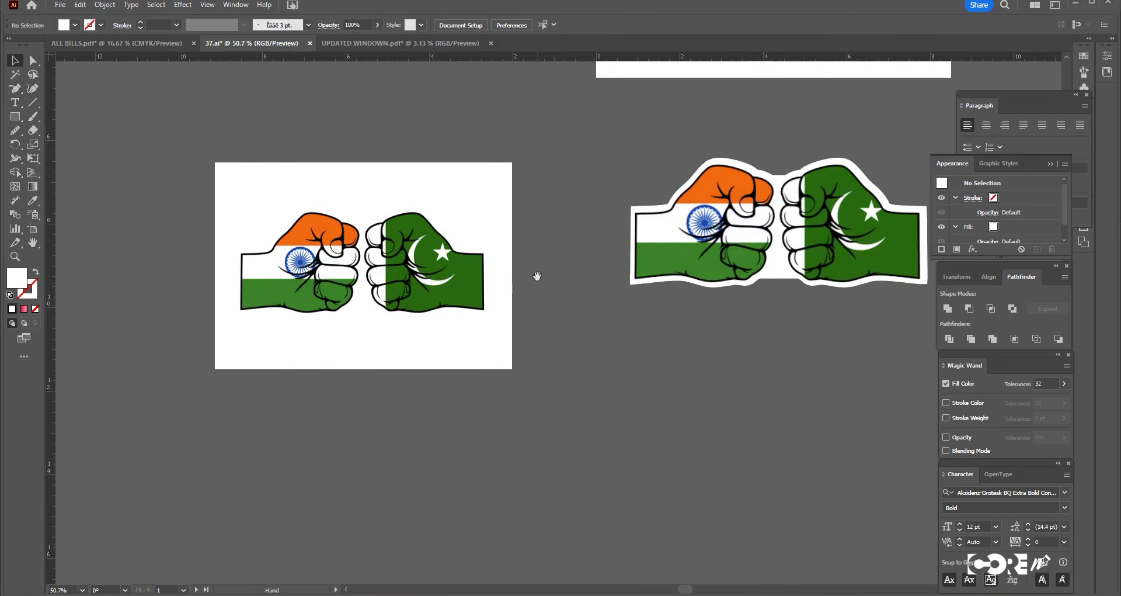
ctrl+click(407, 295)
ctrl+click(501, 293)
ctrl+click(501, 293)
drag(17, 89, 47, 91)
ctrl+click(559, 163)
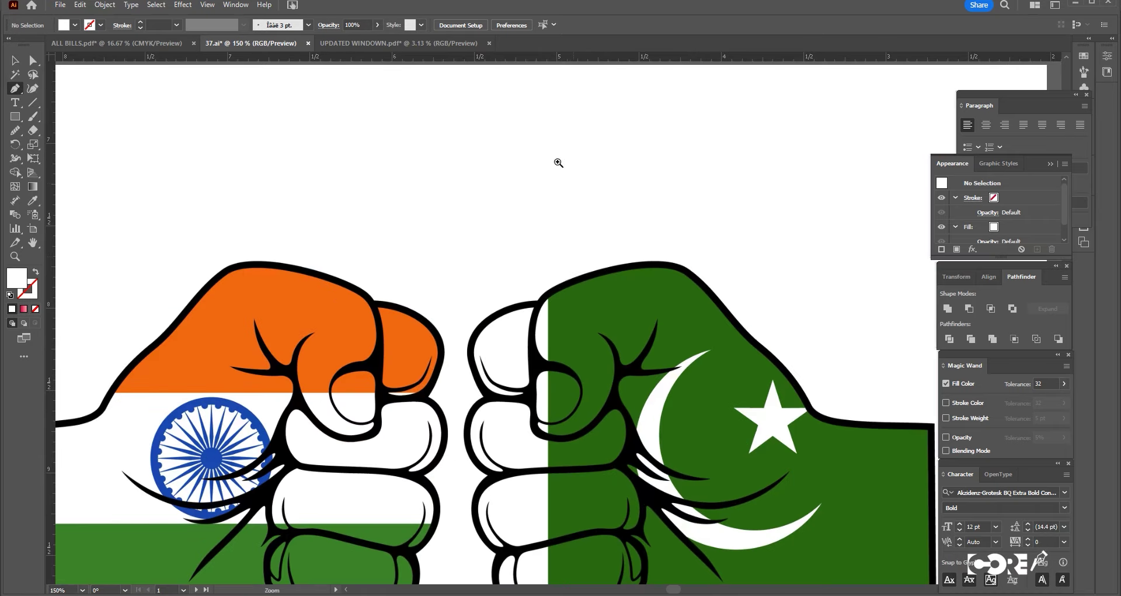
click(552, 288)
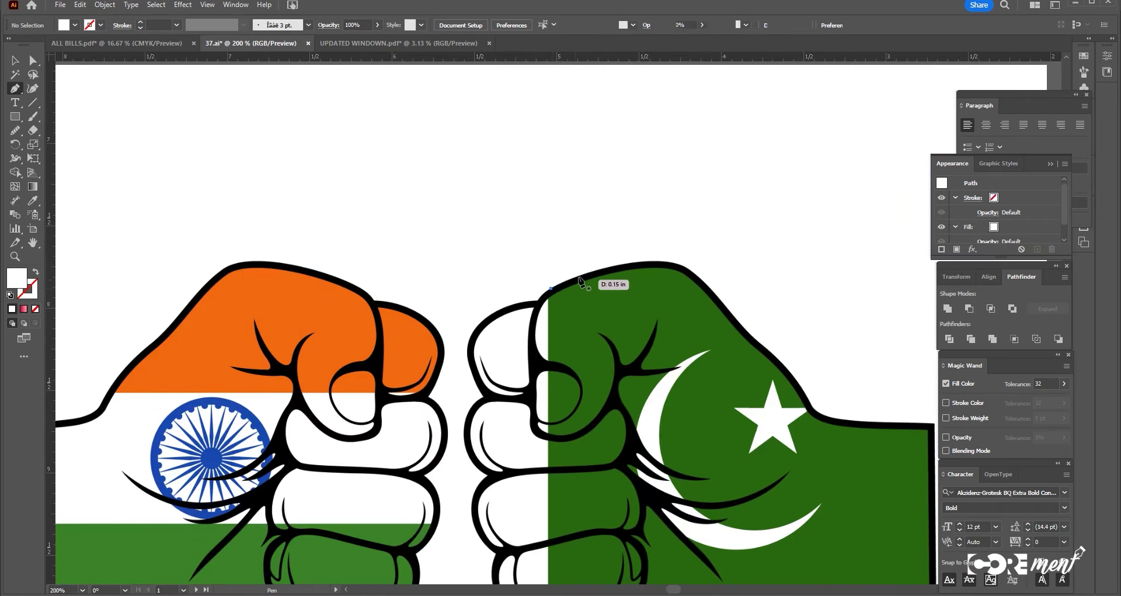
click(585, 274)
drag(658, 263, 677, 270)
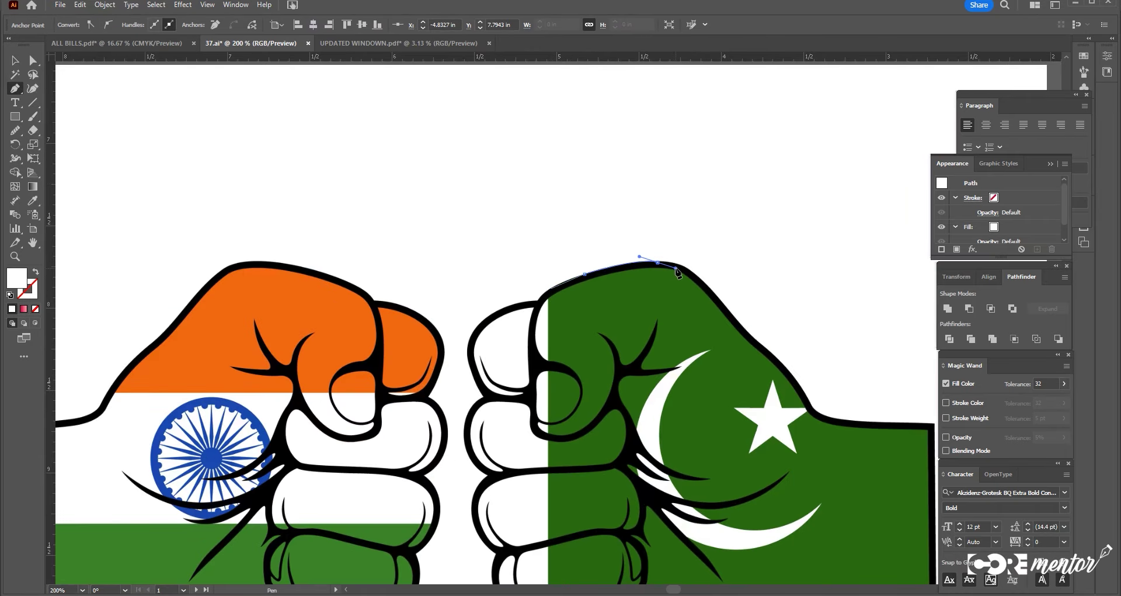
key(ctrl+minus)
key(ctrl+minus)
drag(554, 348, 577, 254)
drag(510, 201, 565, 250)
click(564, 245)
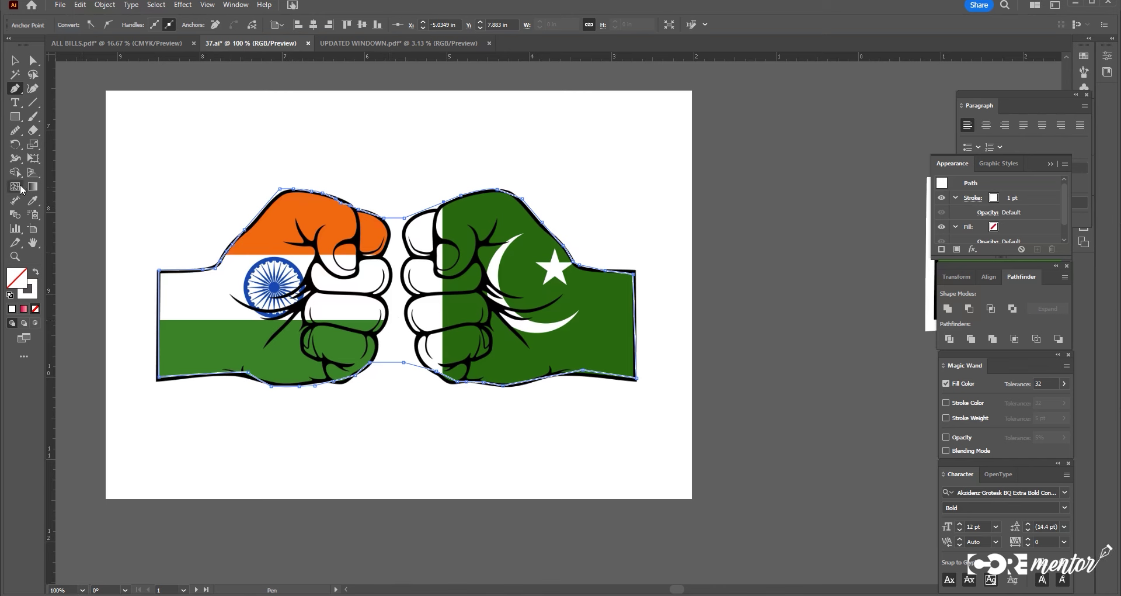
Give the traced outline a solid fill without a stroke and set the fill to mid grey
click(38, 274)
key(v)
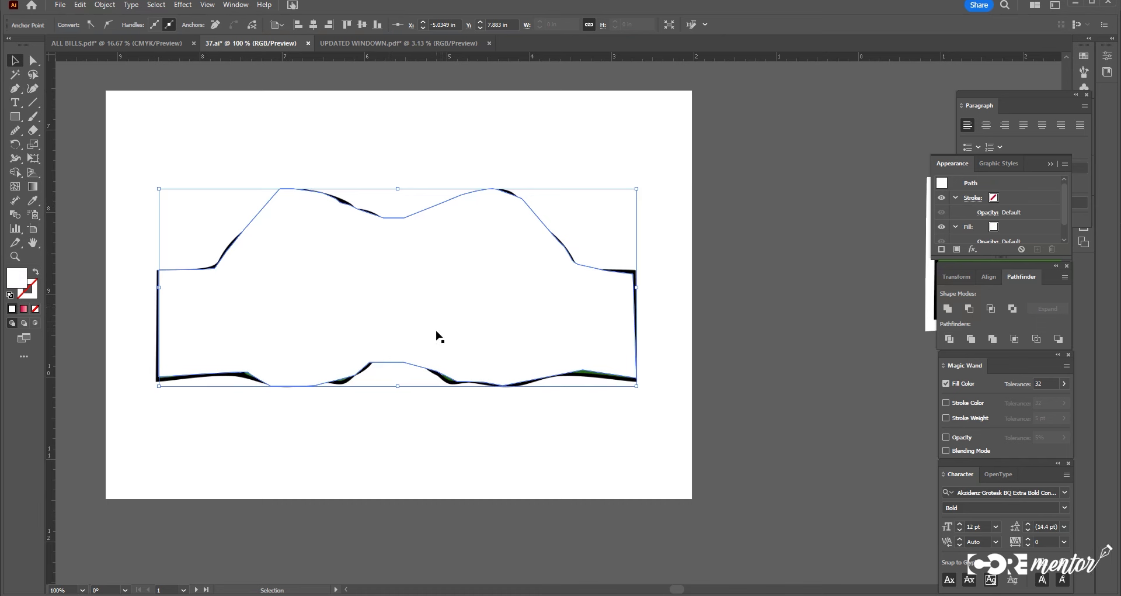
double_click(11, 281)
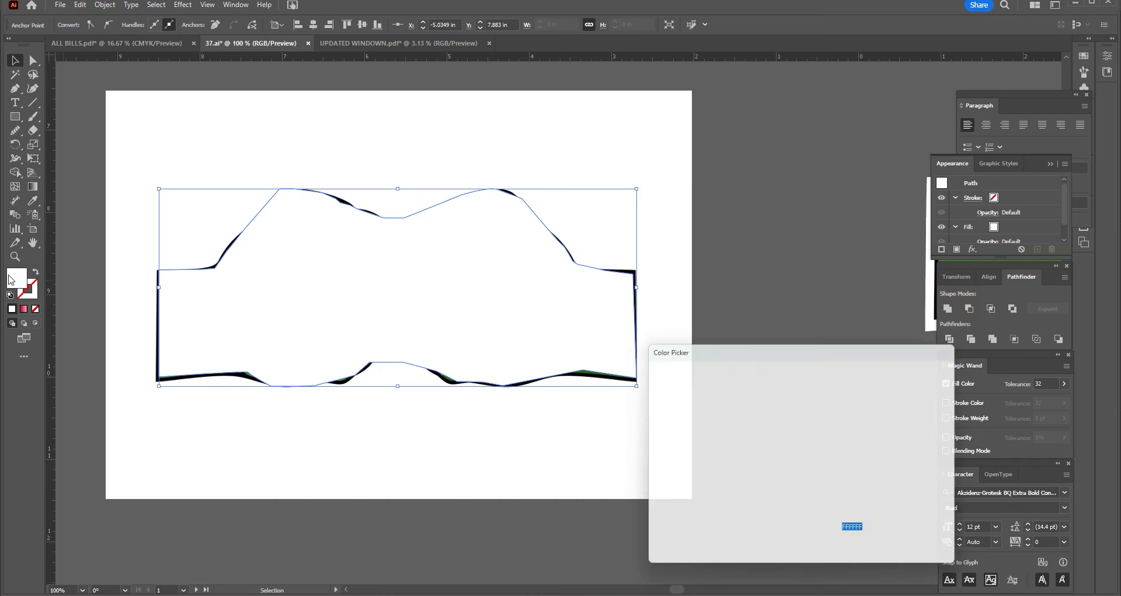
click(780, 407)
click(910, 391)
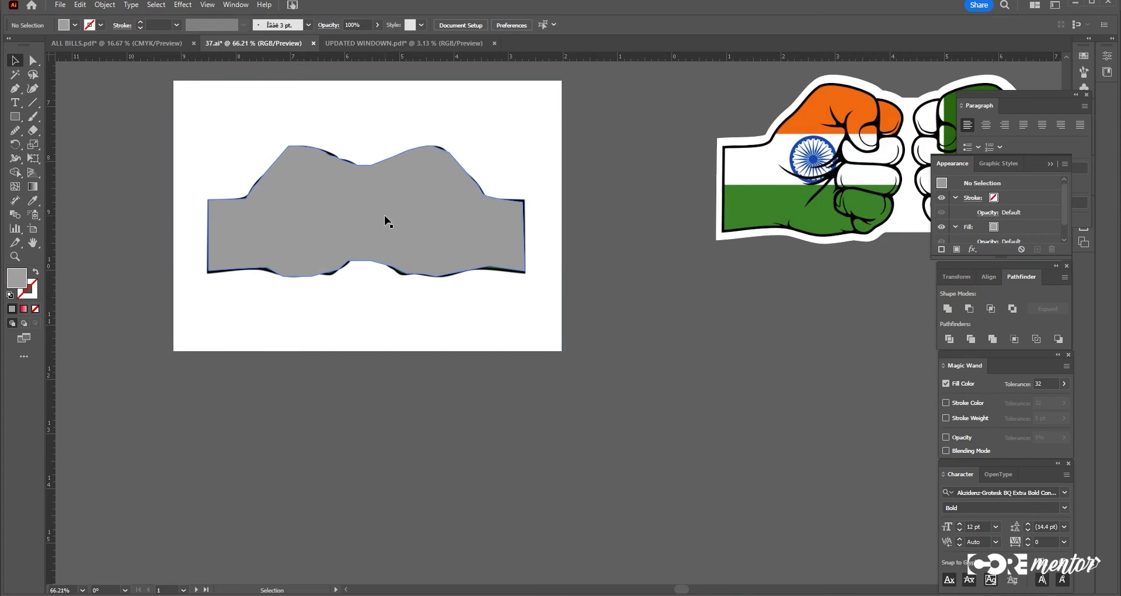
Place a copy of the image and grey outline beside the original, and clip the original image with its outline
drag(165, 108, 682, 505)
drag(125, 143, 456, 256)
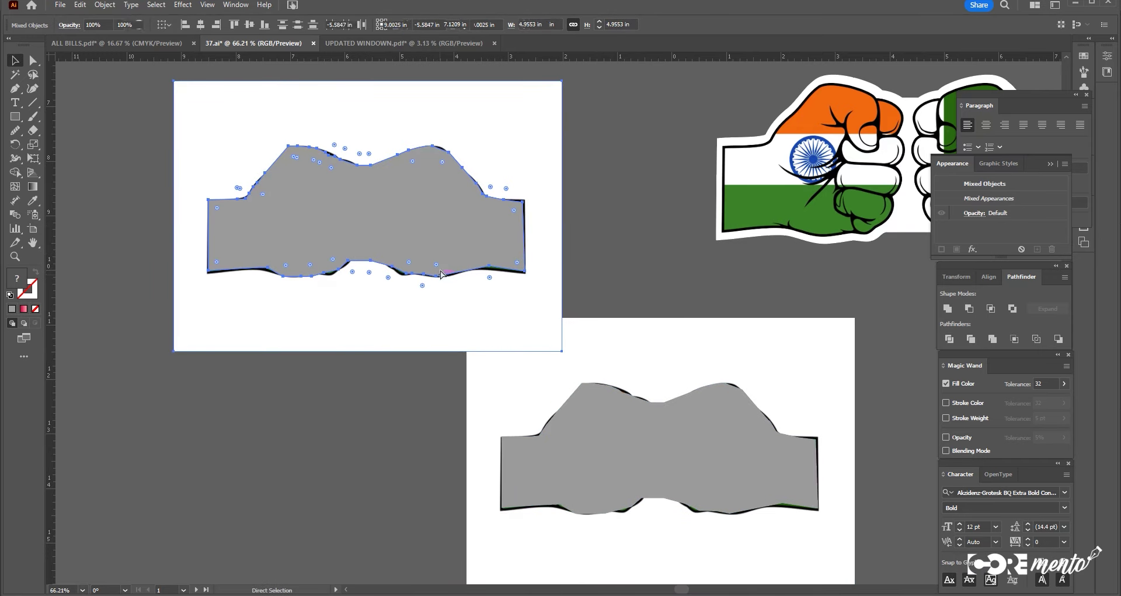
key(ctrl+7)
Move the copied grey outline off its image and delete the leftover white-background image copy
click(691, 433)
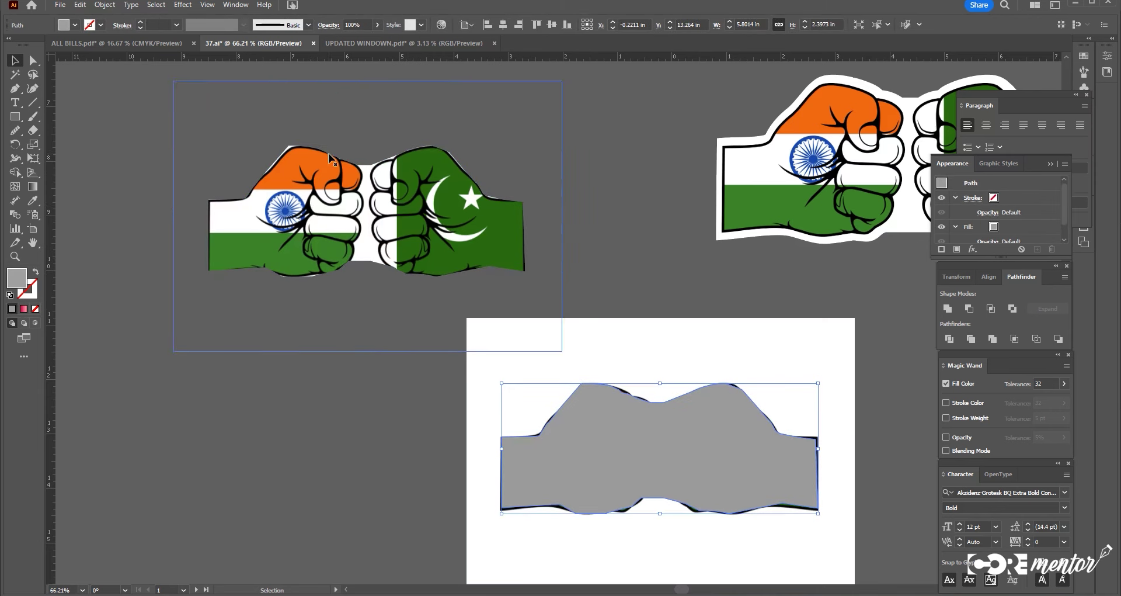
drag(691, 432, 295, 409)
click(613, 463)
key(Delete)
Apply Offset Path to the grey outline with a 0.1389 in offset and Miter joins, and expand its appearance
click(337, 405)
click(183, 5)
click(362, 178)
click(852, 209)
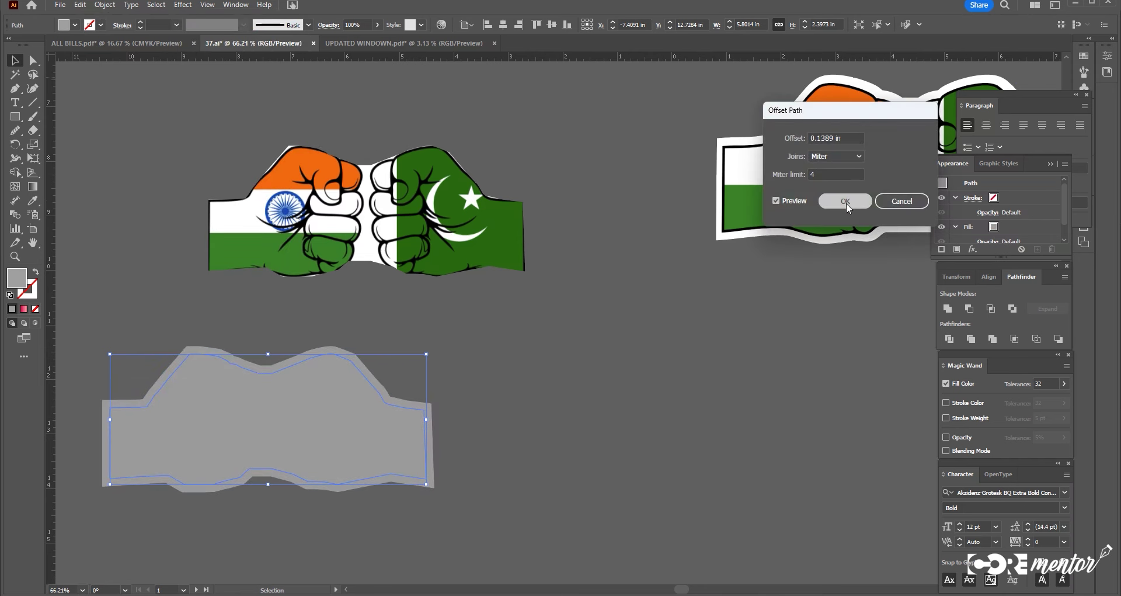
click(105, 5)
click(143, 169)
Place the clipped fists centred over the grey offset shape so it forms an even sticker border
drag(327, 406, 417, 350)
drag(438, 246, 433, 346)
drag(469, 311, 466, 363)
Move the clipped fists aside to examine the grey offset shape's path, and undo the move
click(801, 188)
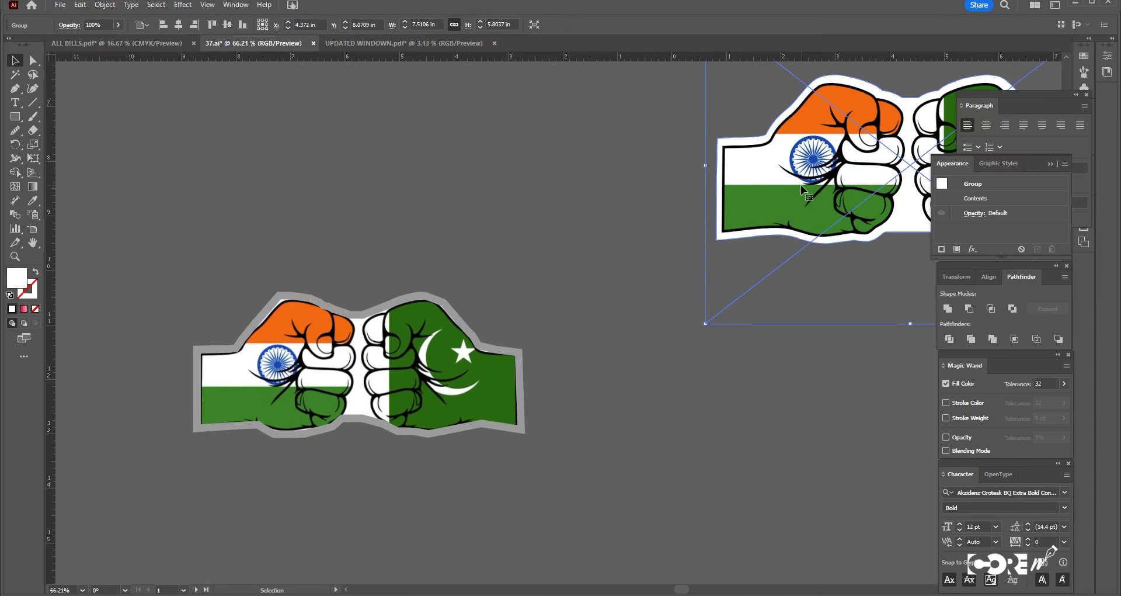
click(357, 389)
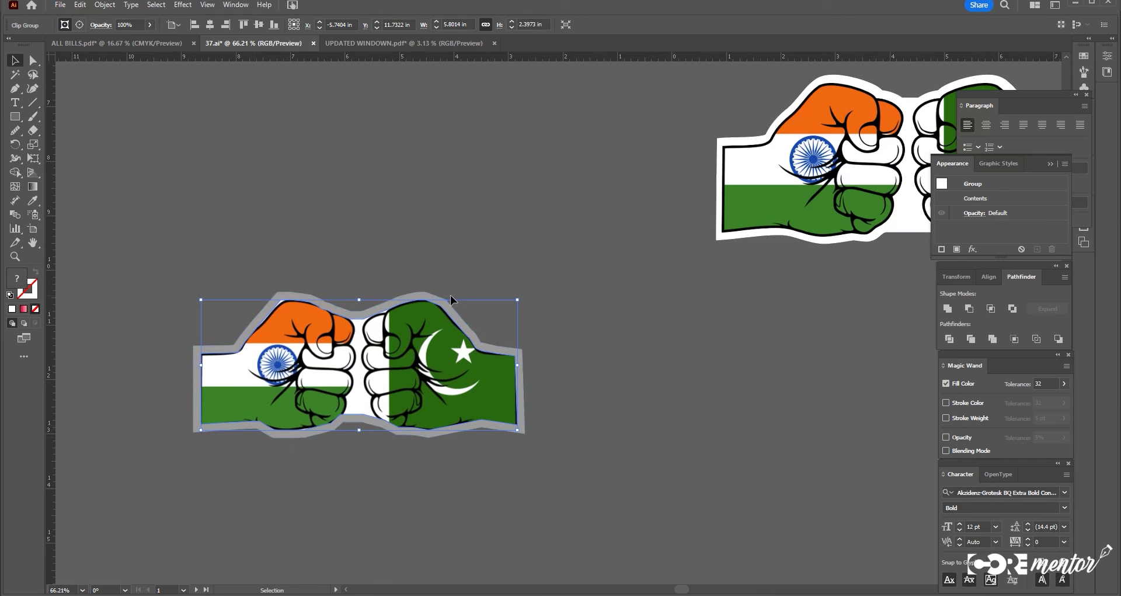
drag(385, 388, 564, 466)
click(326, 339)
key(a)
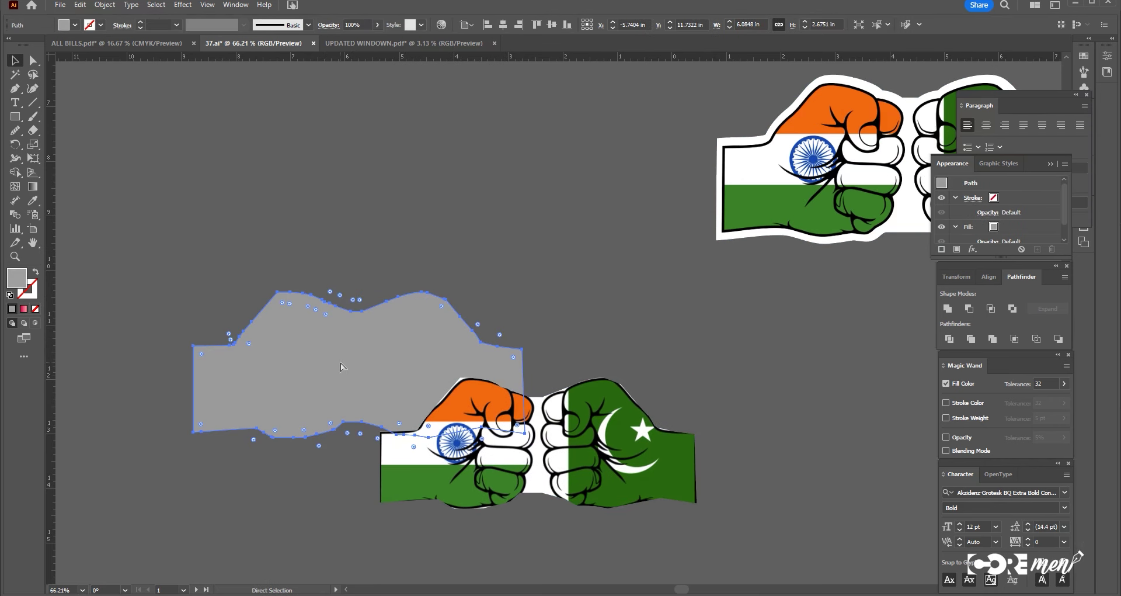
key(ctrl+z)
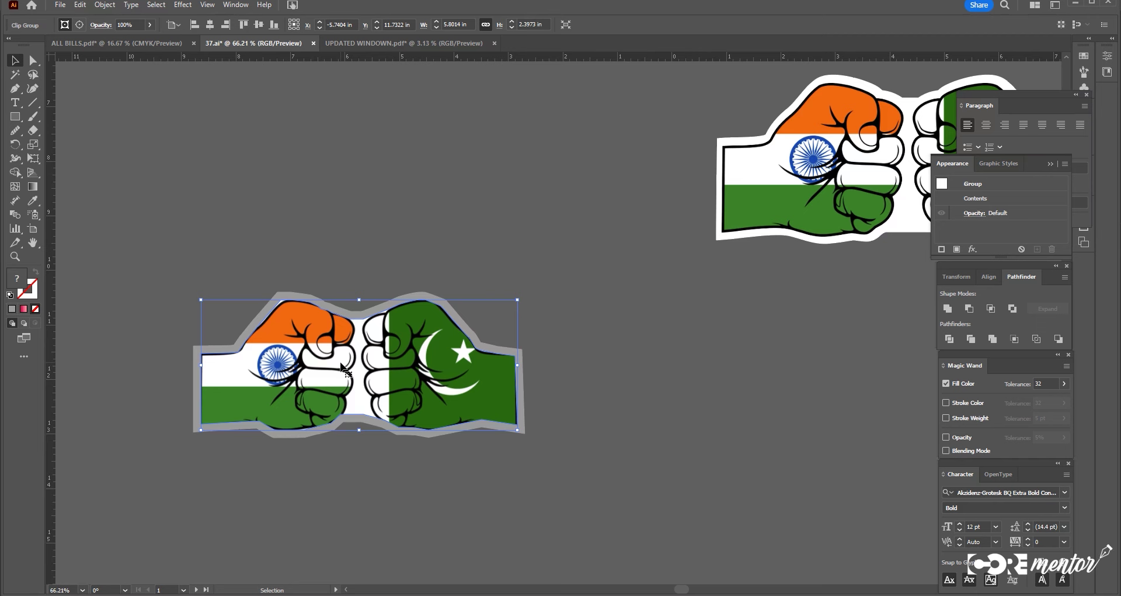